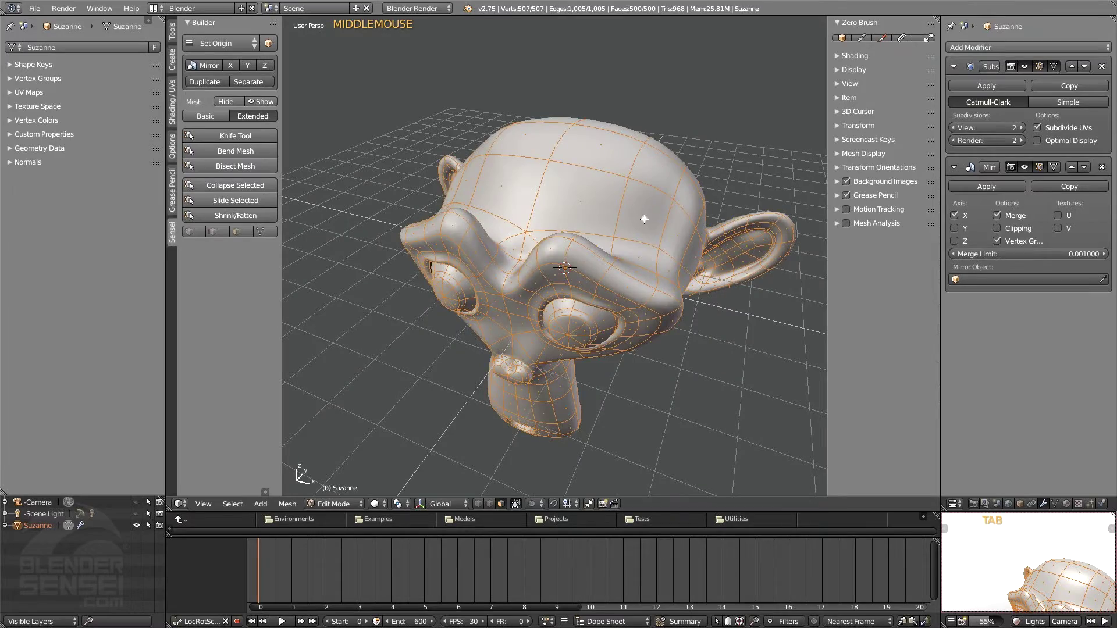
- Extrude the face on the side of Suzanne's forehead outward into a thick rounded horn
left_click(643, 219)
middle_click_drag(643, 219, 664, 242)
key("e")
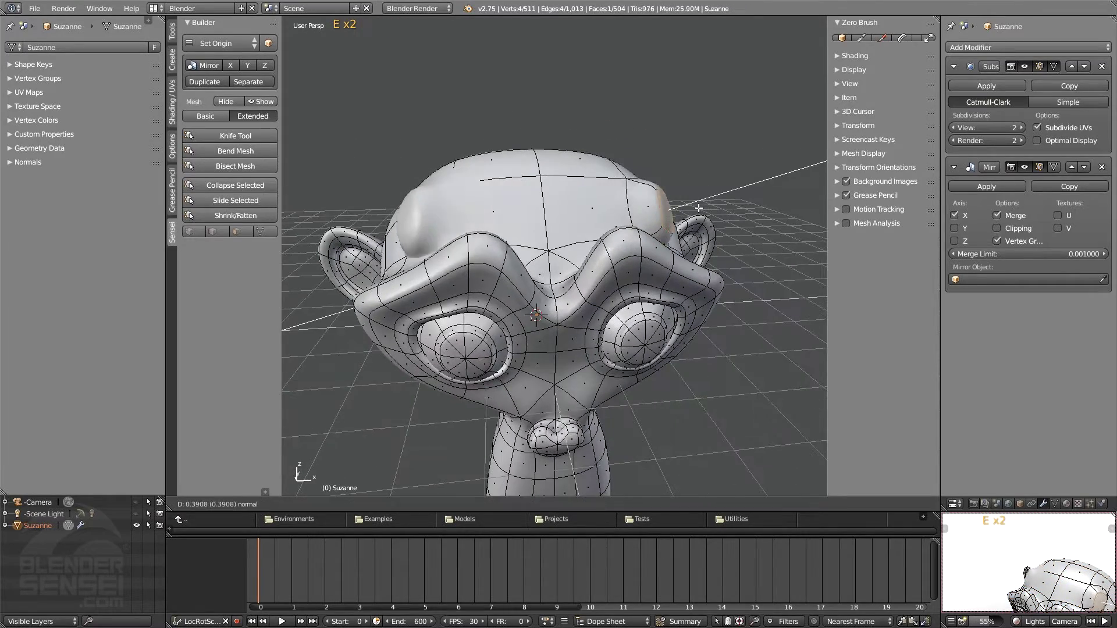
left_click(738, 189)
middle_click_drag(738, 190, 518, 189)
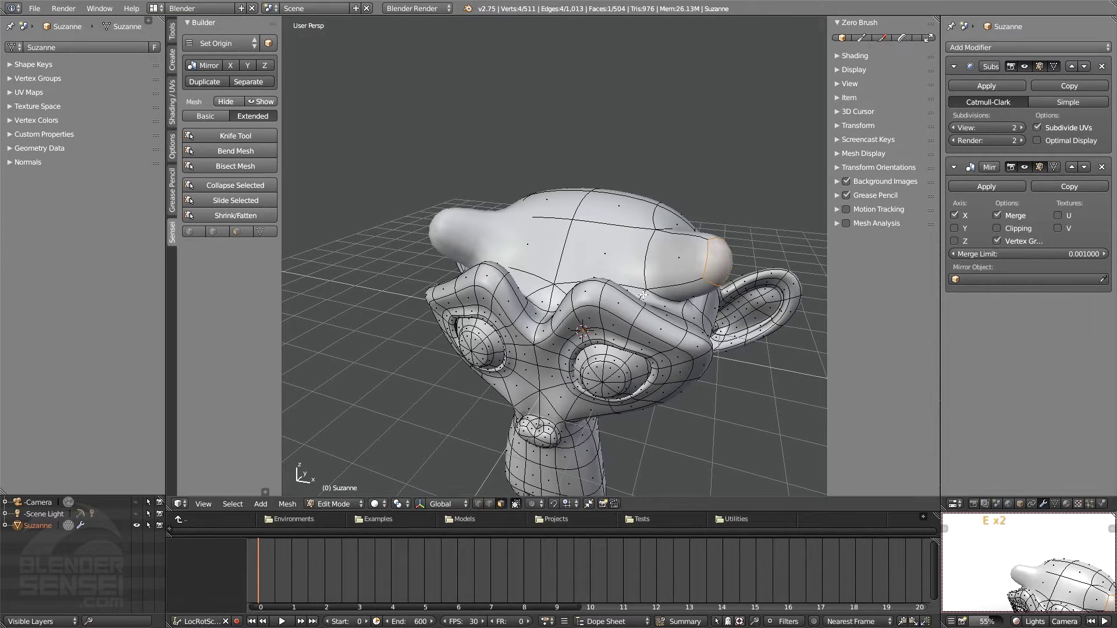
- Hide the Subdivision Surface modifier in the viewport, inspect the unsmoothed horn and head, and show the modifier again
middle_click_drag(724, 252, 708, 287)
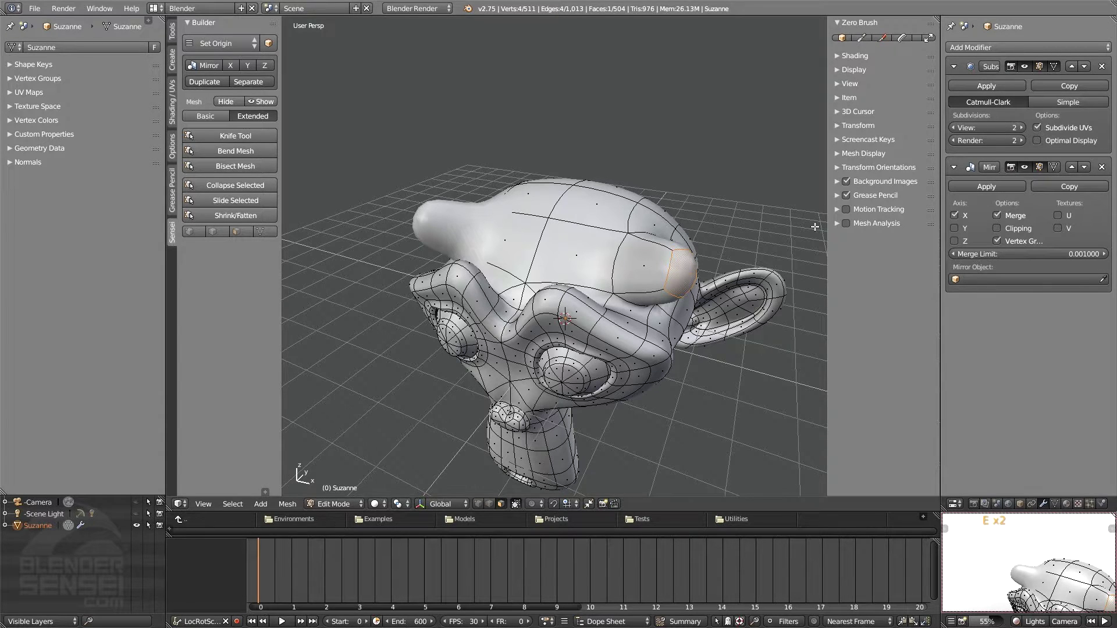
scroll(579, 230, "up", 3)
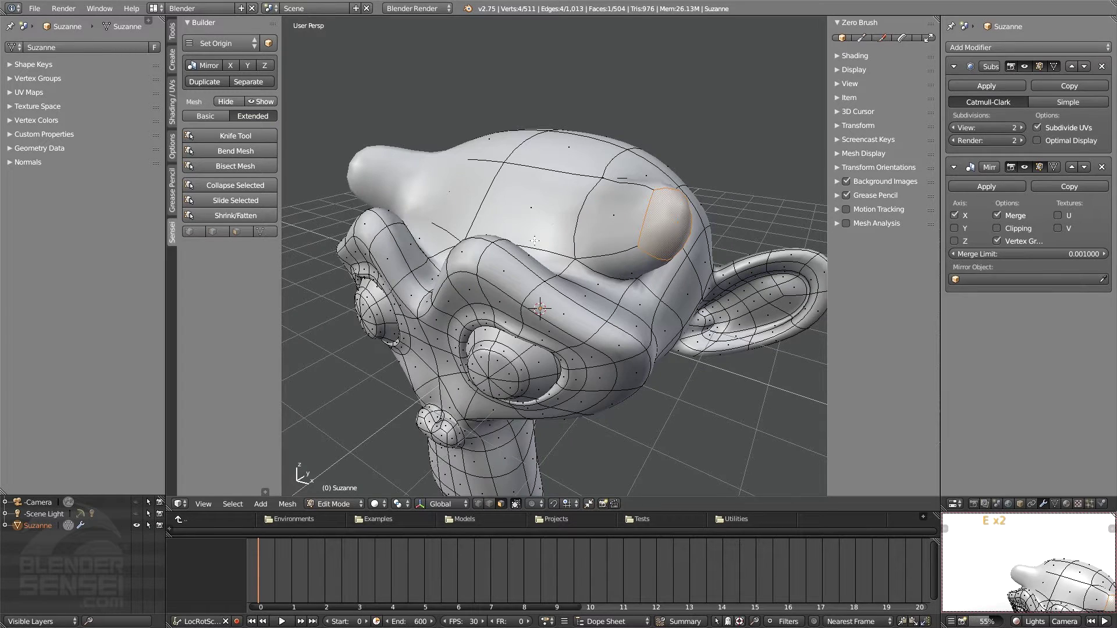
middle_click_drag(541, 313, 534, 326)
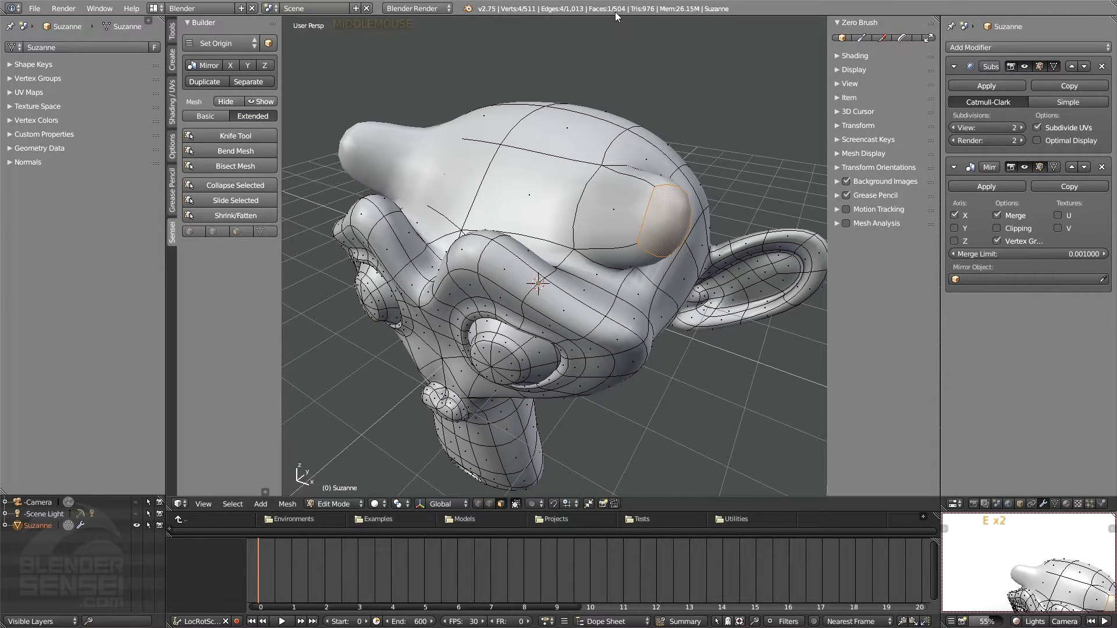
left_click(1025, 64)
middle_click_drag(698, 349, 748, 261, "shift")
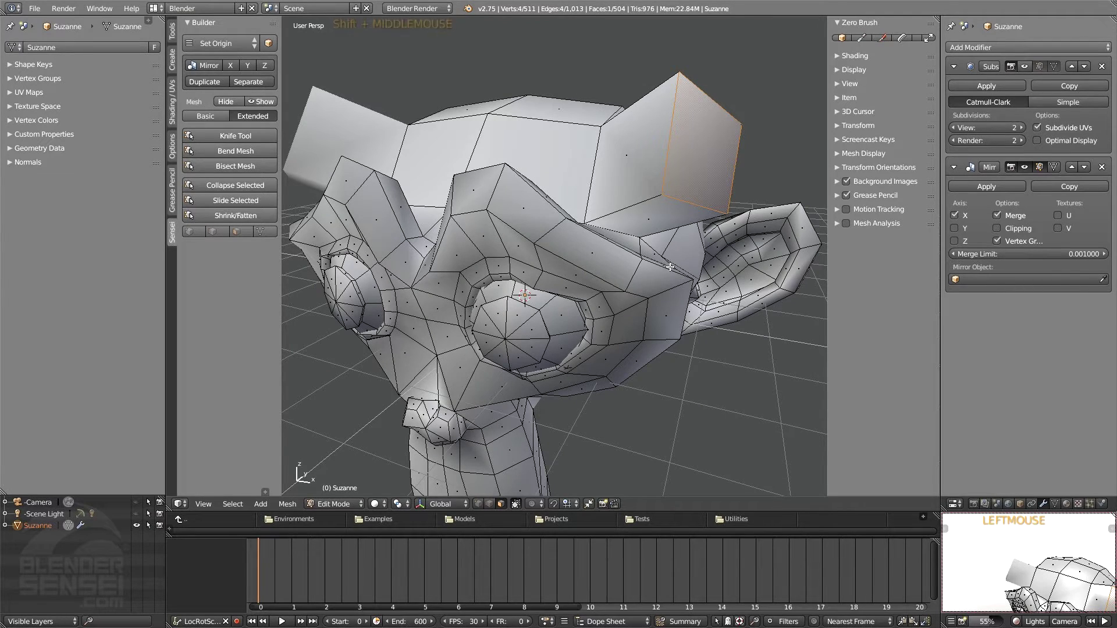
middle_click_drag(670, 267, 599, 169)
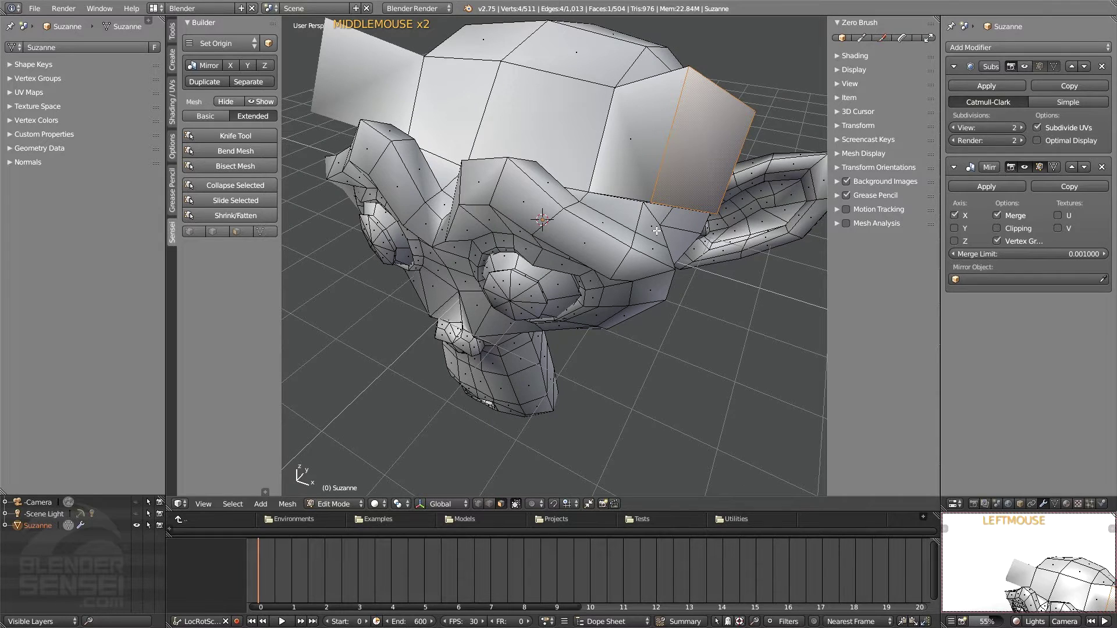
middle_click_drag(580, 268, 587, 279)
left_click(1024, 67)
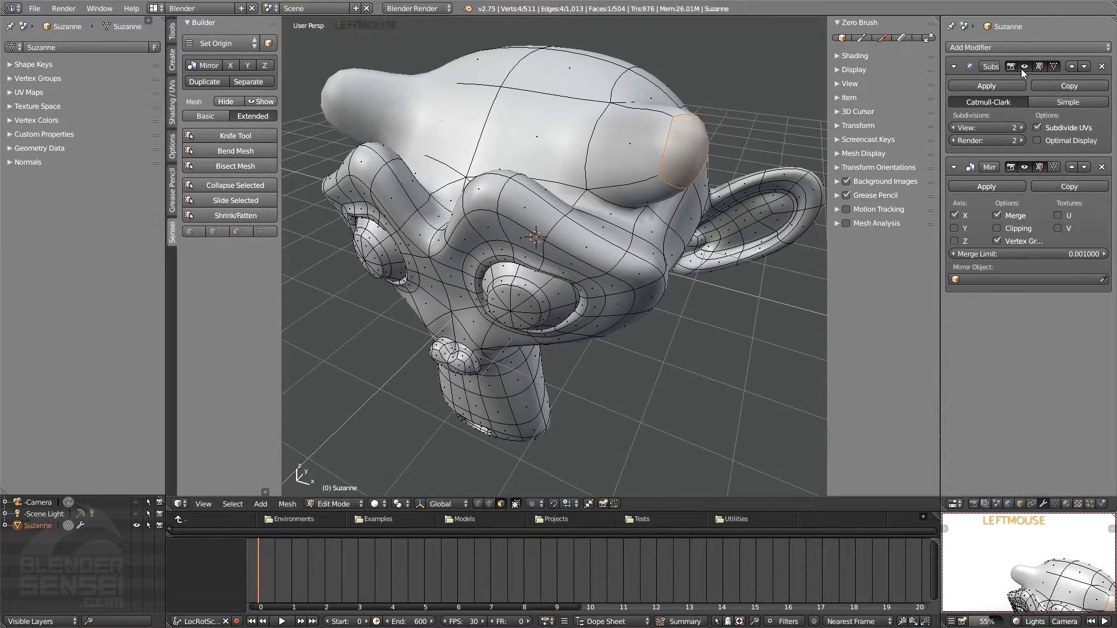
- Switch to Object Mode and move the Mirror modifier above the Subdivision Surface modifier in the stack
key("Tab")
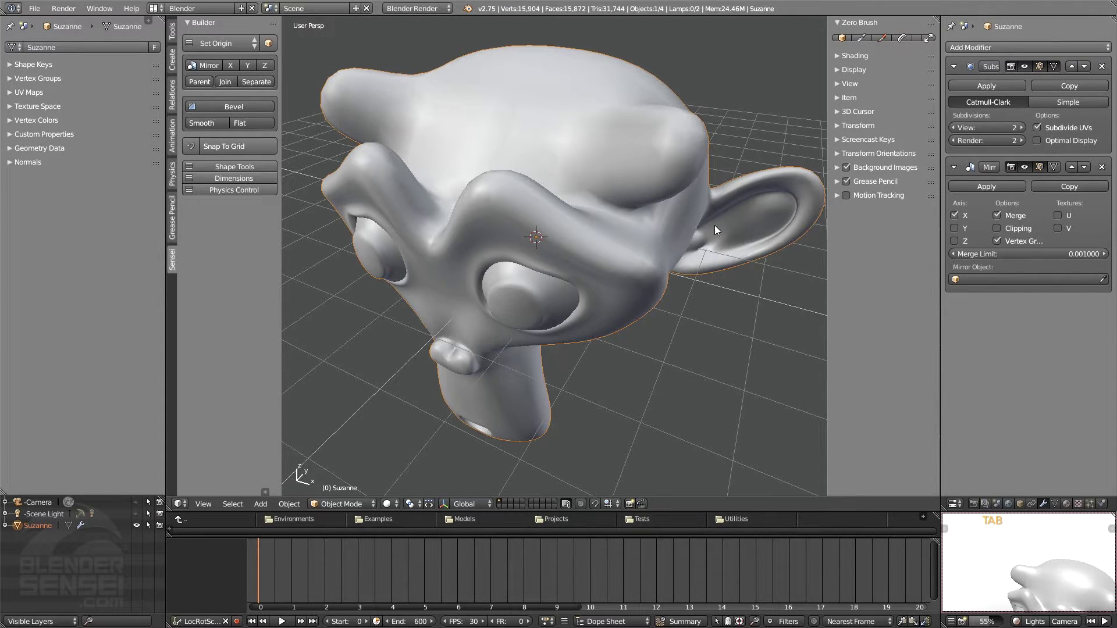
left_click(707, 284)
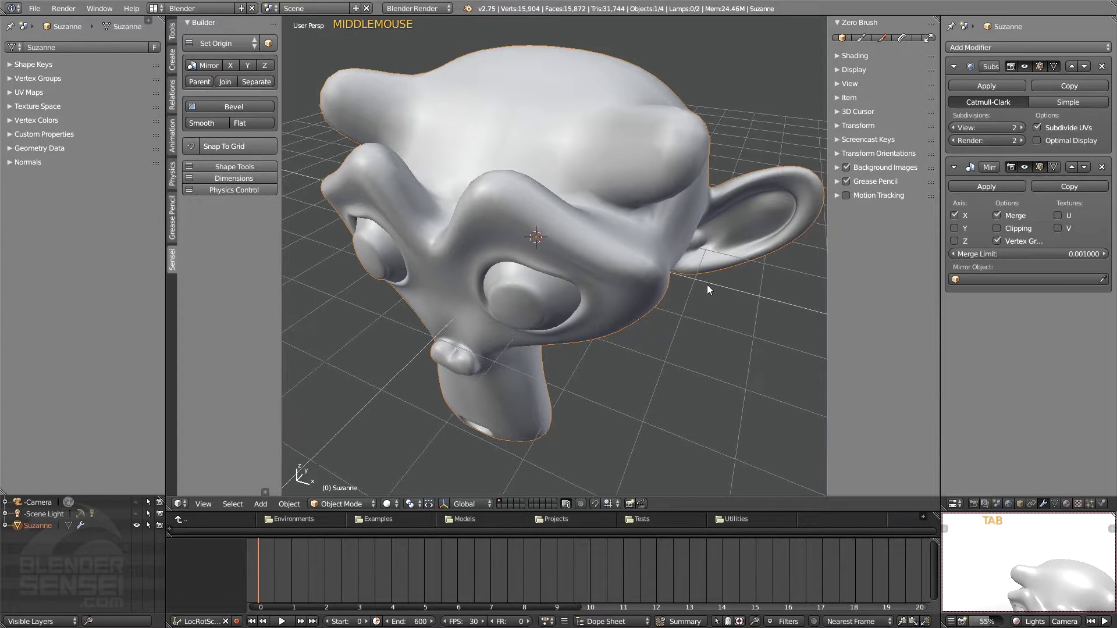
left_click(1070, 167)
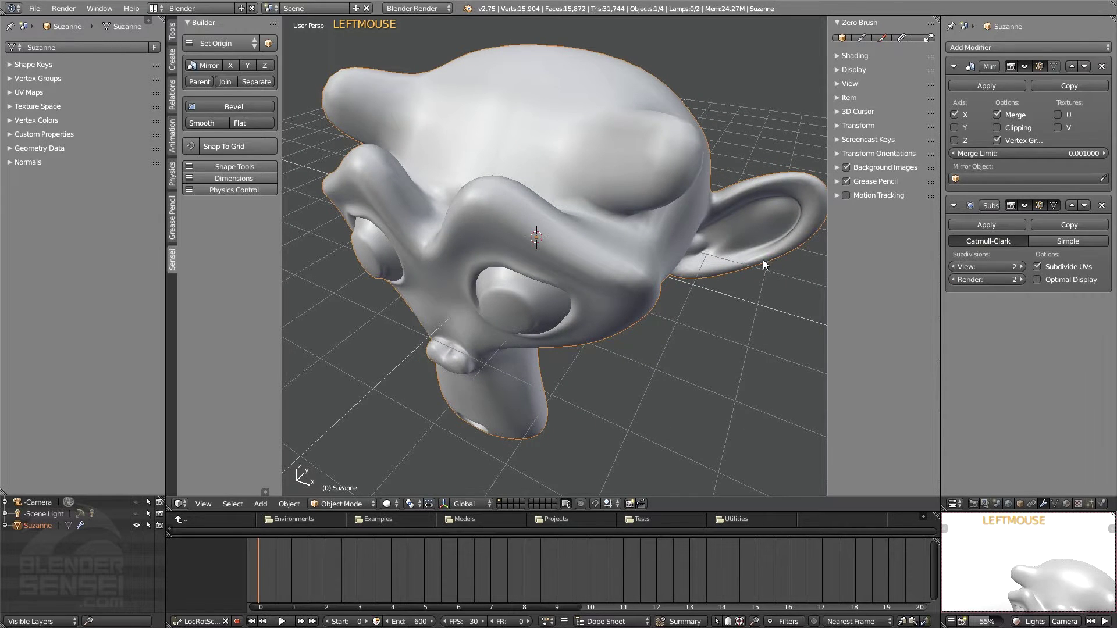
middle_click_drag(763, 259, 783, 251)
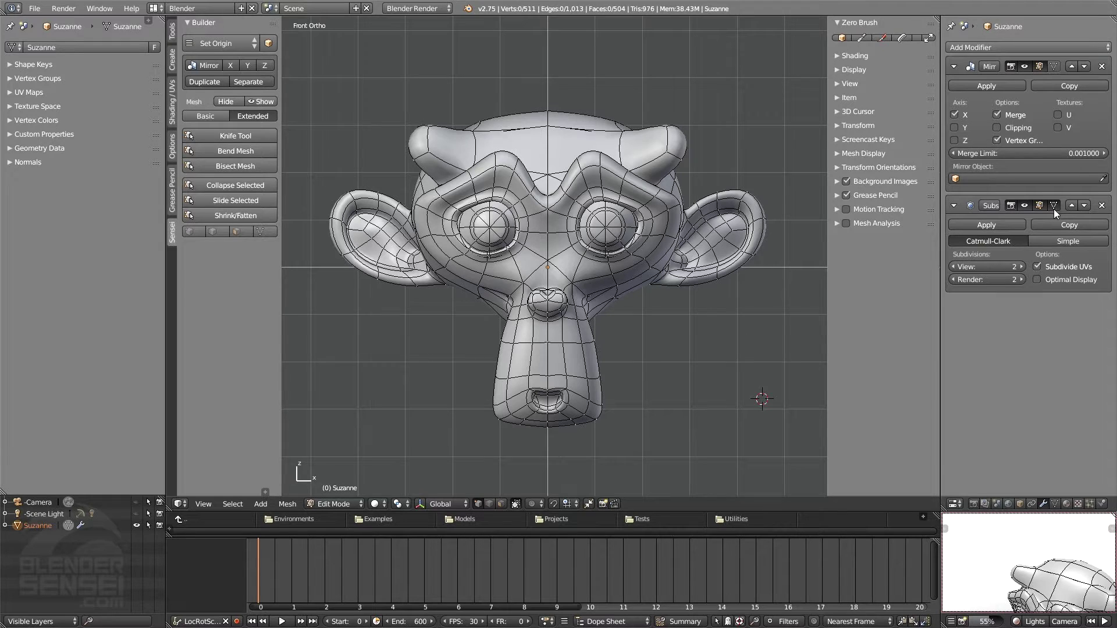
- Switch to wireframe display and try to box-select only the left half of the head in the front view
key("z")
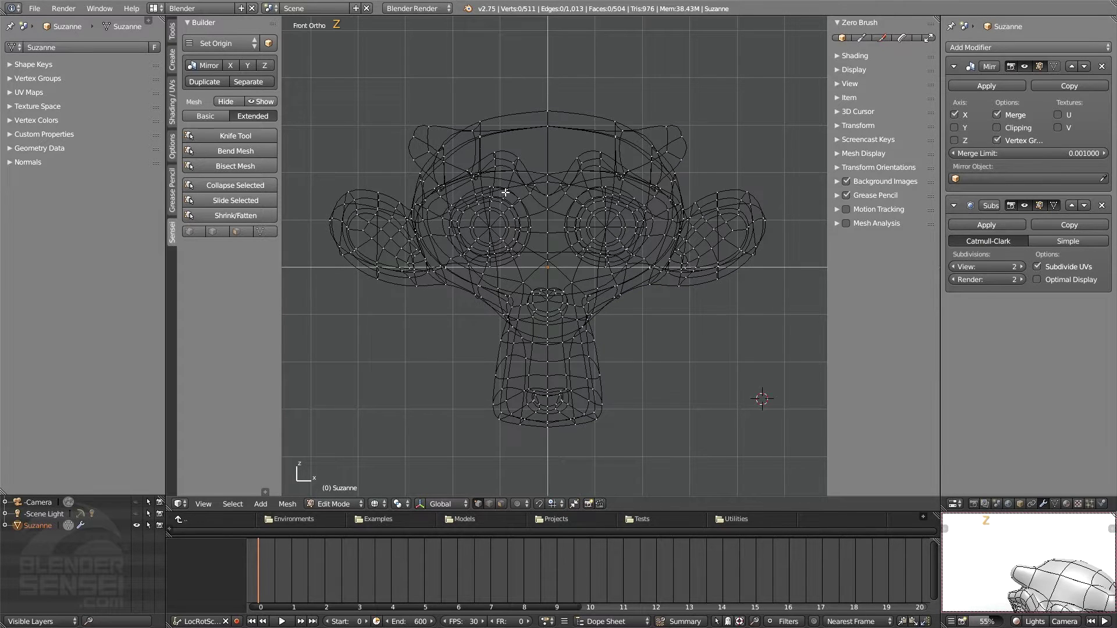
key("b")
left_click_drag(303, 53, 546, 490)
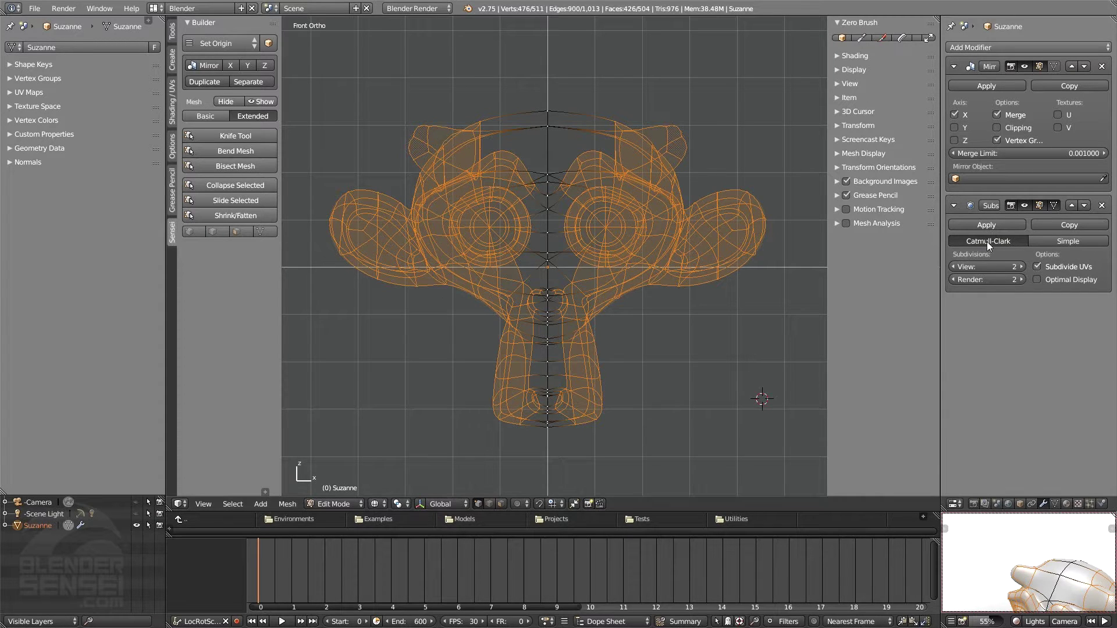
- Turn off the Subdivision Surface modifier's cage editing, then box-select and delete the vertices left of the head's centre line in the front view
left_click(1054, 205)
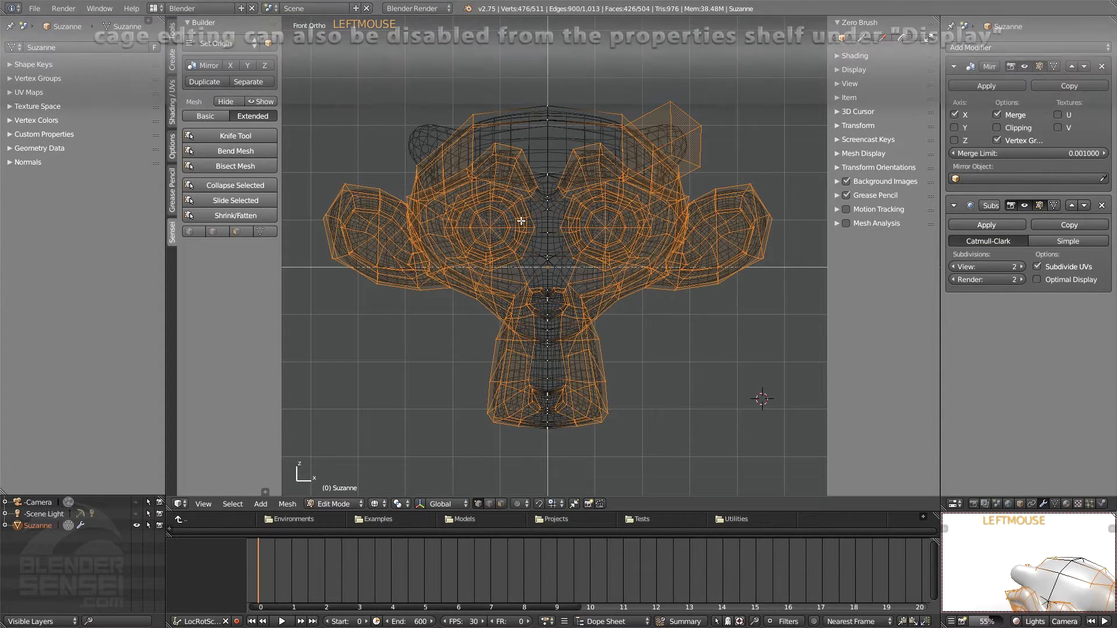
key("b")
left_click_drag(302, 82, 548, 499)
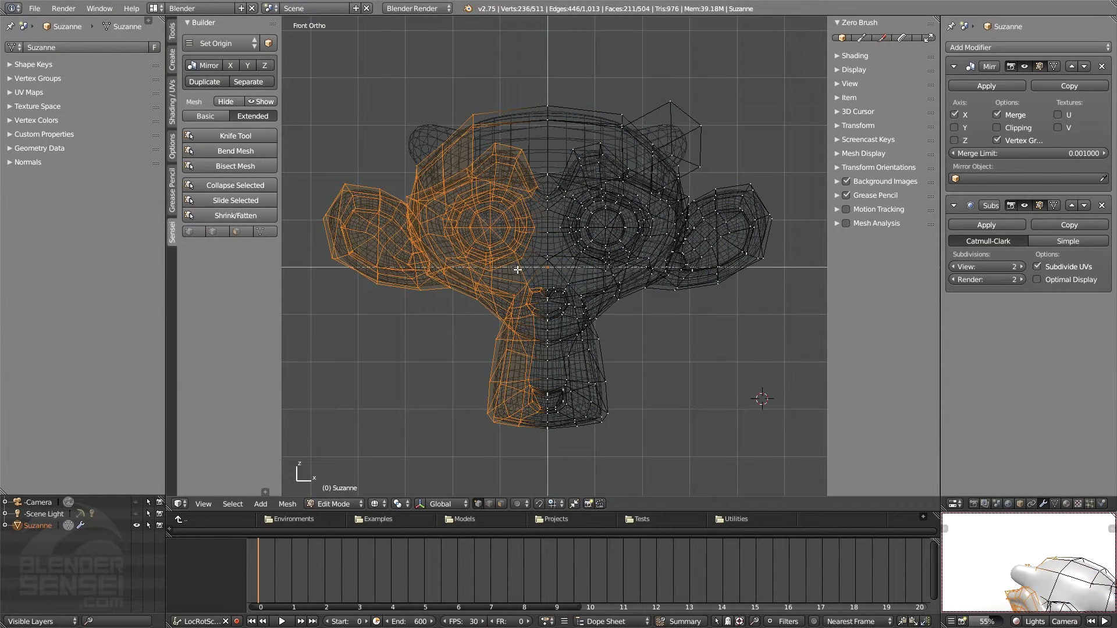
scroll(539, 305, "up", 1)
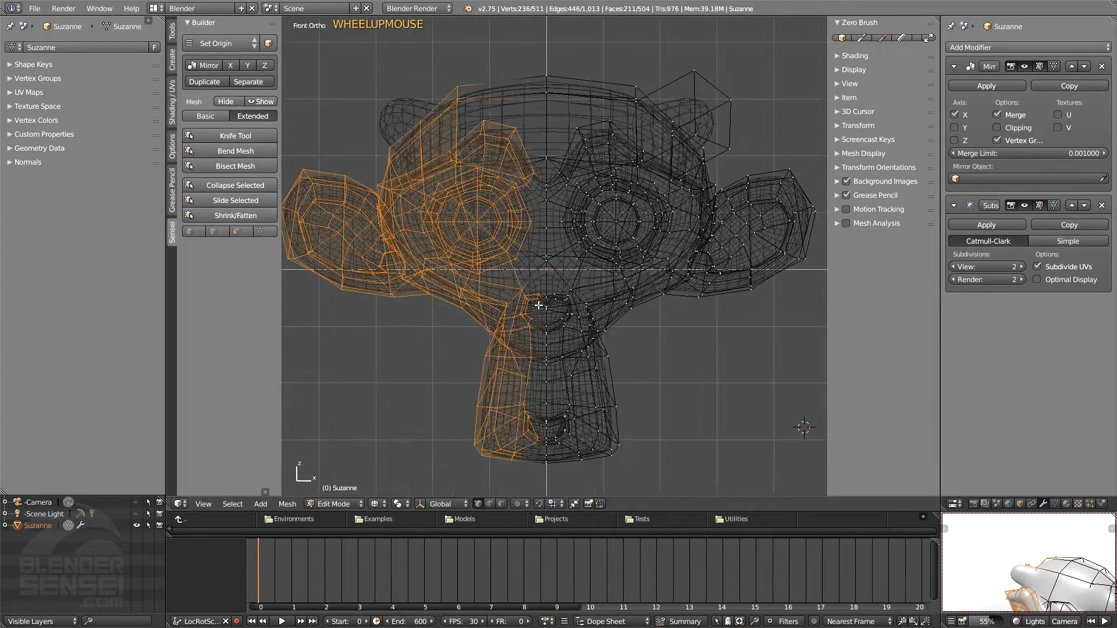
scroll(538, 305, "up", 1)
middle_click_drag(536, 304, 535, 287, "shift")
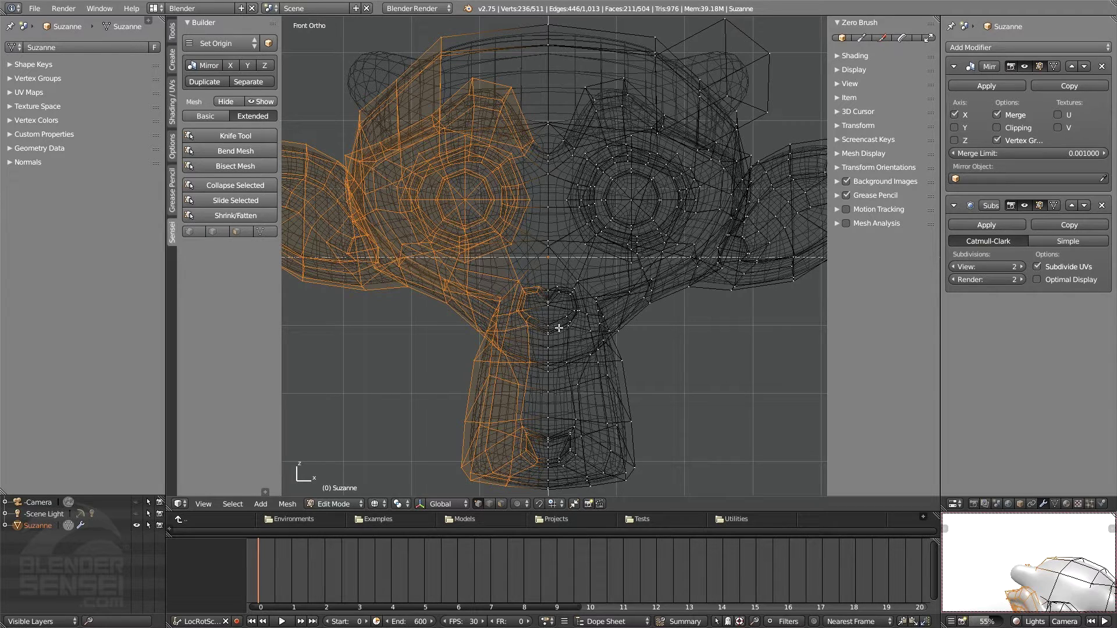
scroll(539, 249, "down", 1)
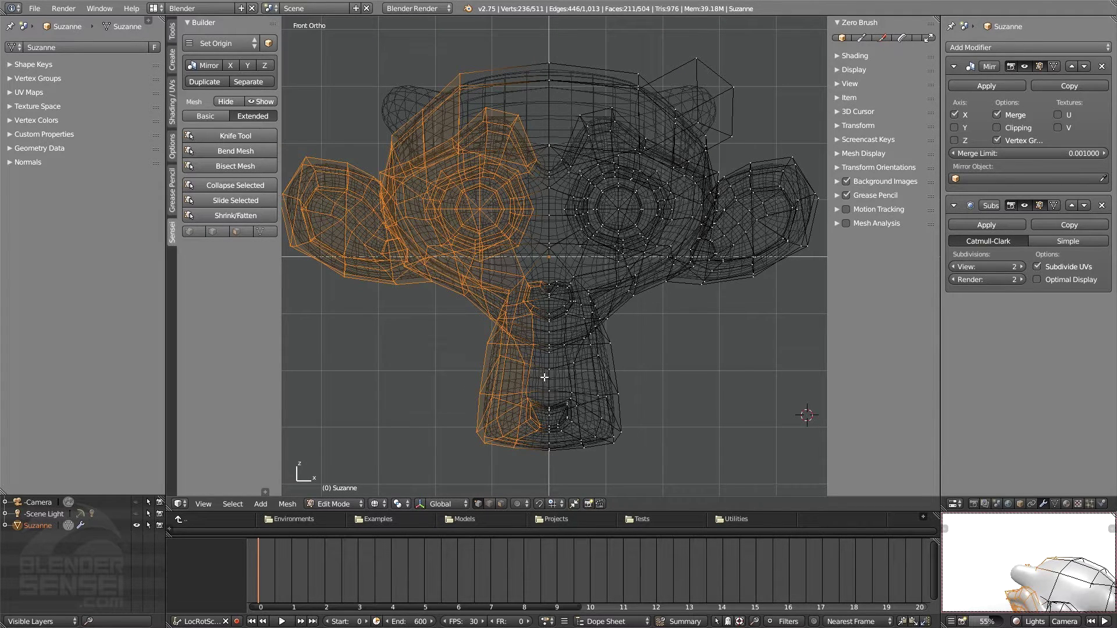
scroll(573, 296, "up", 1)
mouse_move(556, 349)
middle_mouse_down("shift")
mouse_move(571, 345)
mouse_move(560, 347)
middle_mouse_up("shift")
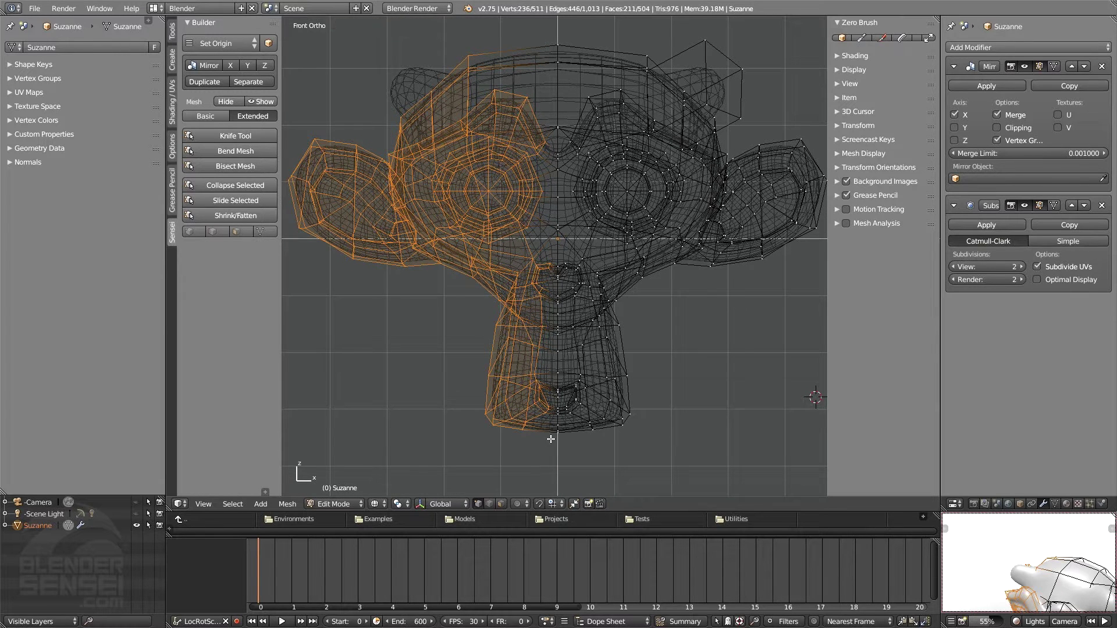
key("x")
left_click(576, 431)
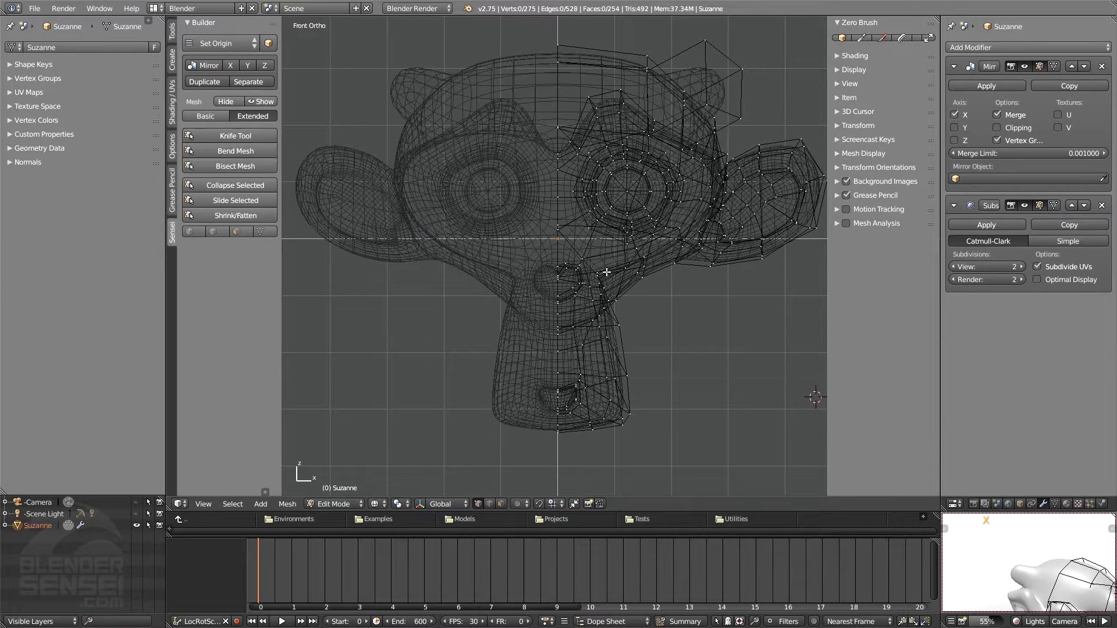
- Return to solid shading and turn the Subdivision Surface modifier's cage editing back on
key("z")
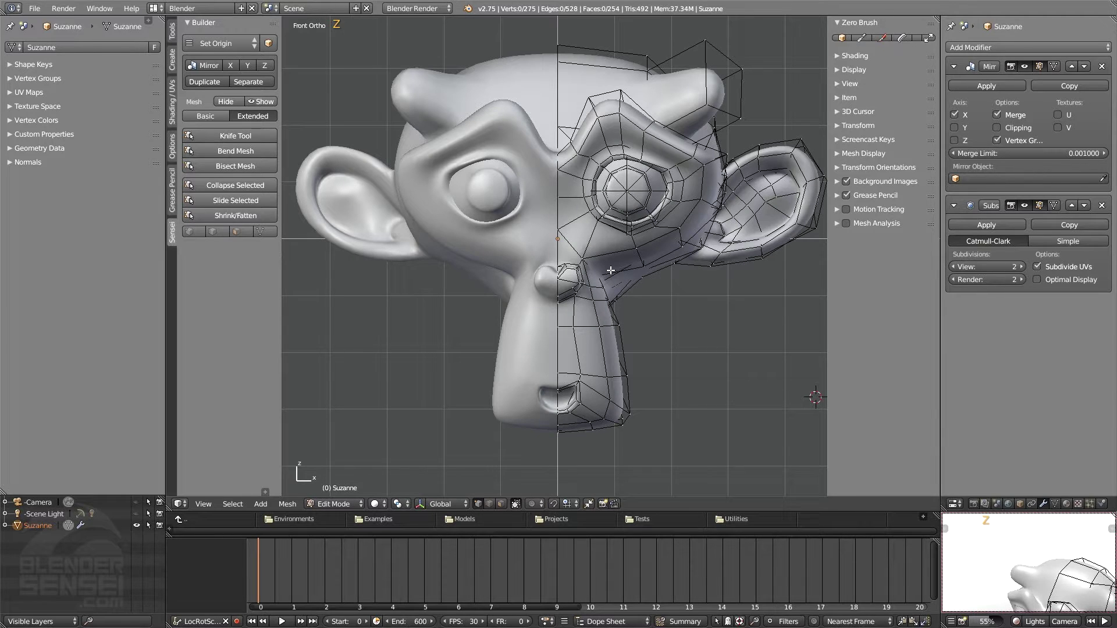
scroll(649, 290, "down", 1)
middle_click_drag(666, 277, 665, 301, "shift")
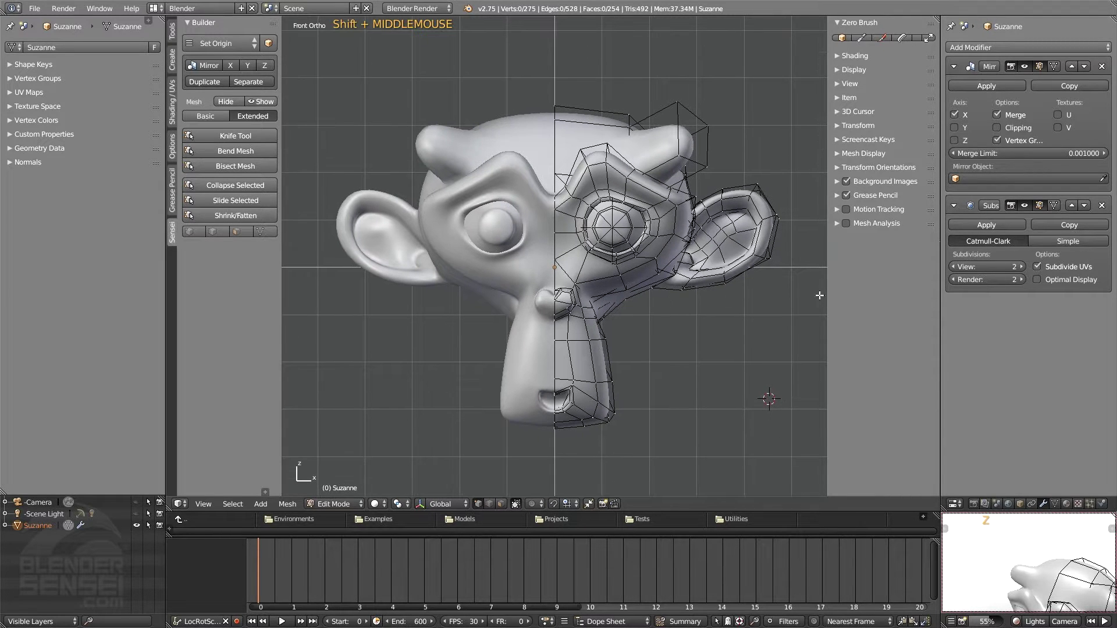
left_click(1055, 206)
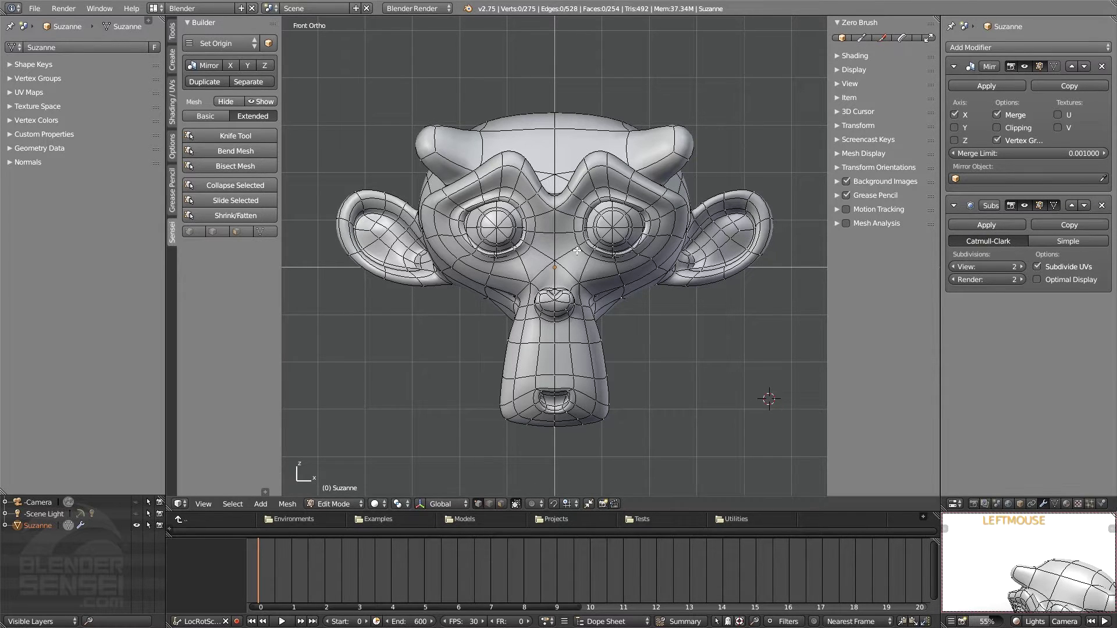
- Scale and rotate a single face on the upper back of the head and extrude it outward into a second horn
scroll(689, 225, "up", 3)
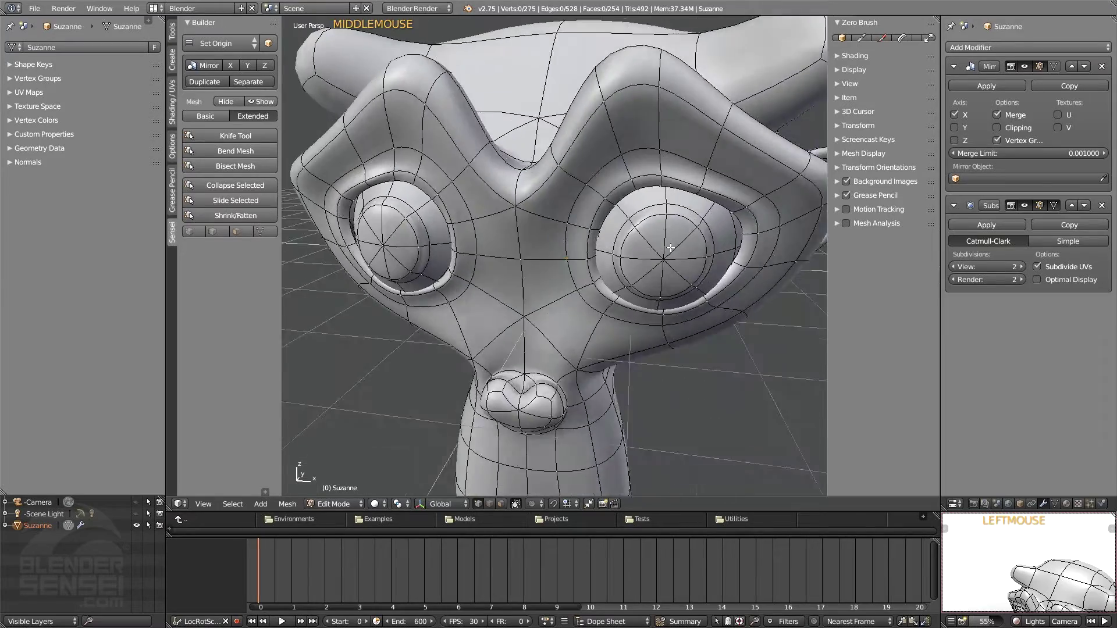
middle_click_drag(690, 225, 645, 263)
scroll(645, 263, "down", 2)
scroll(645, 264, "up", 3)
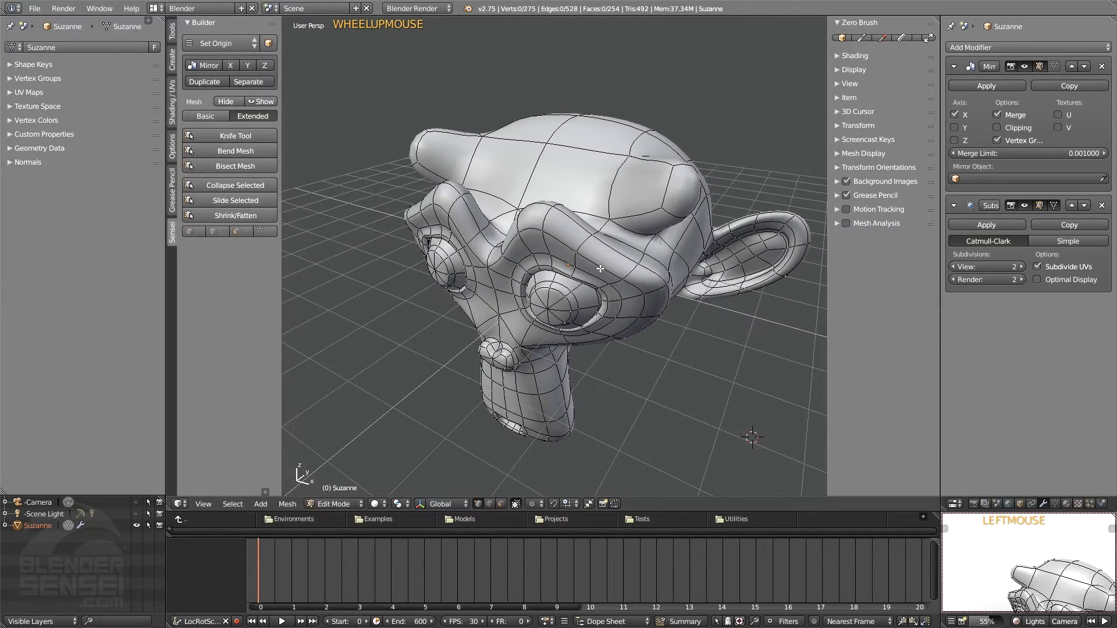
middle_click_drag(634, 258, 606, 299)
key("3")
left_click(663, 328)
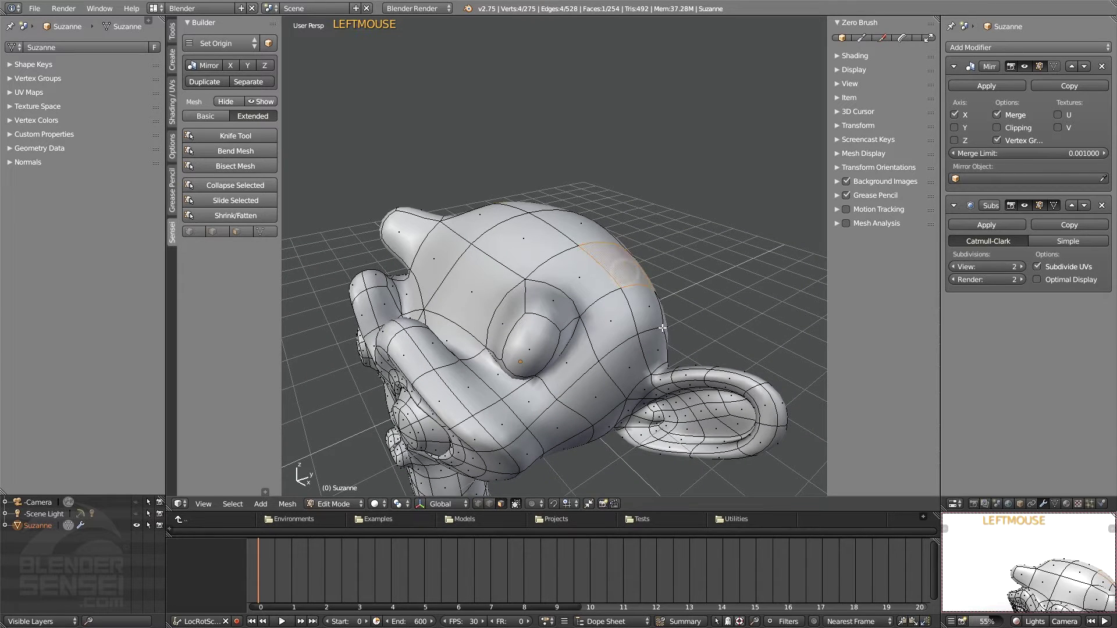
key("s")
key("s")
key("r")
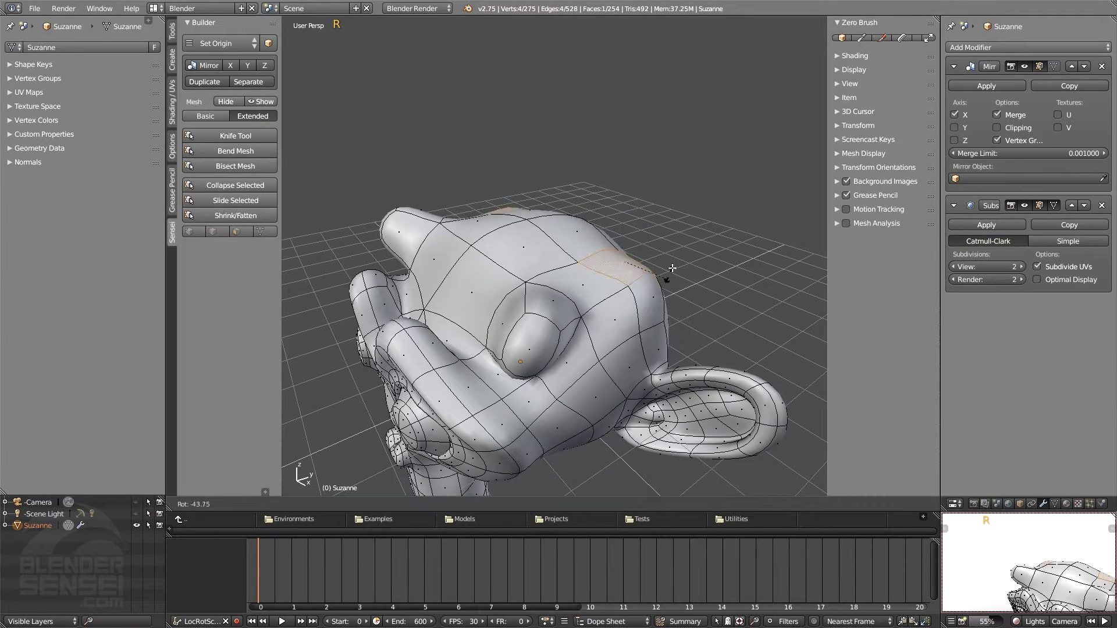
left_click(704, 302)
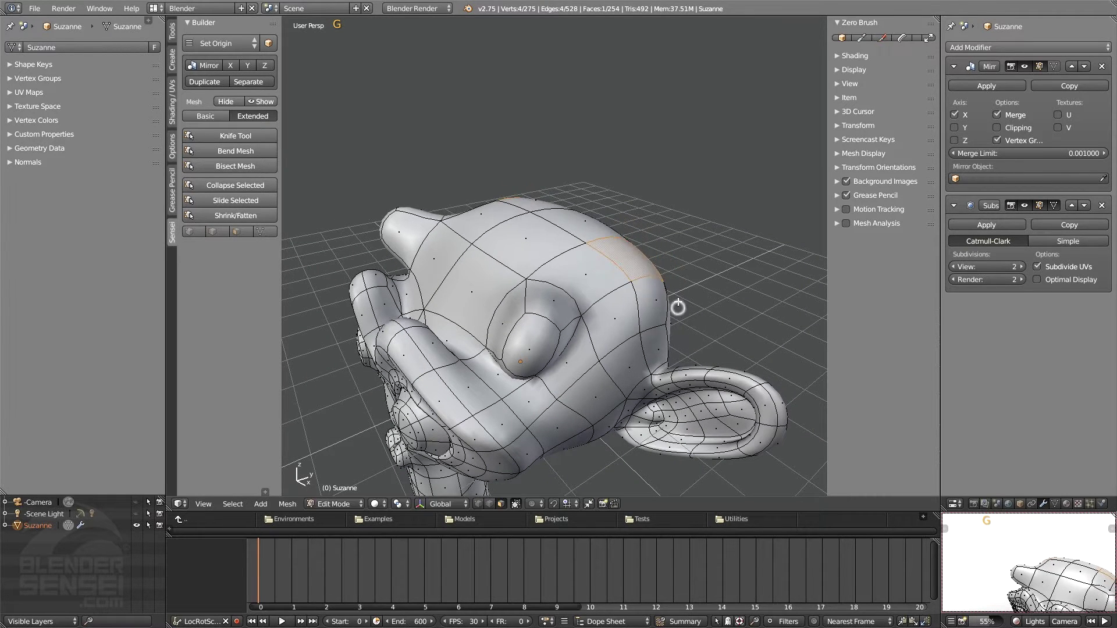
key("e")
left_click(710, 259)
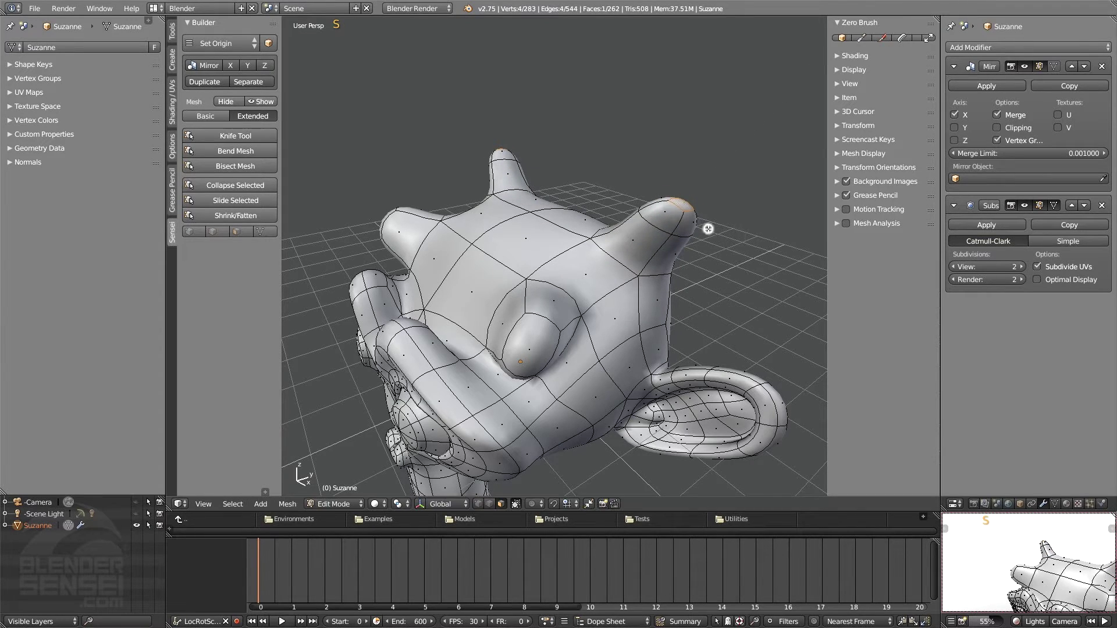
- Duplicate the face at the rear horn's tip, scale the copy, and extrude it into a thin piece floating beyond the horn
mouse_move(705, 229)
middle_mouse_down()
mouse_move(692, 267)
mouse_move(707, 239)
middle_mouse_up()
key("shift+d")
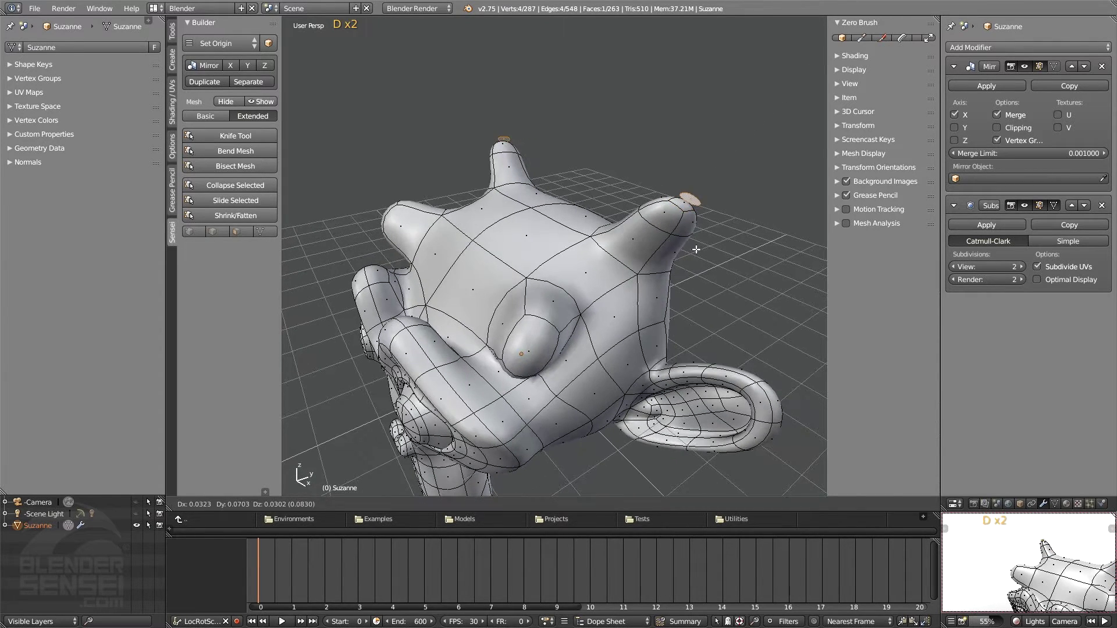
key("s")
left_click(820, 67)
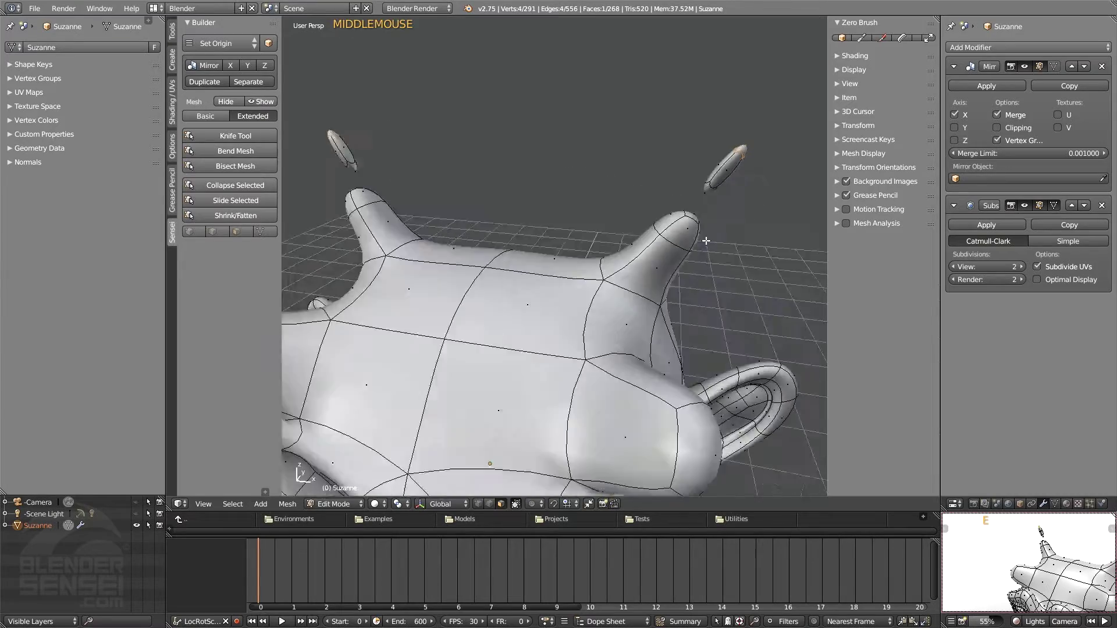
- Extrude the cheek face below the eye in two stages, scaling the end up to form a bulbous lobe
scroll(632, 285, "down", 2)
mouse_move(632, 285)
middle_mouse_down()
mouse_move(617, 256)
mouse_move(604, 264)
mouse_move(518, 388)
mouse_move(616, 274)
middle_mouse_up()
left_click(617, 273)
key("e")
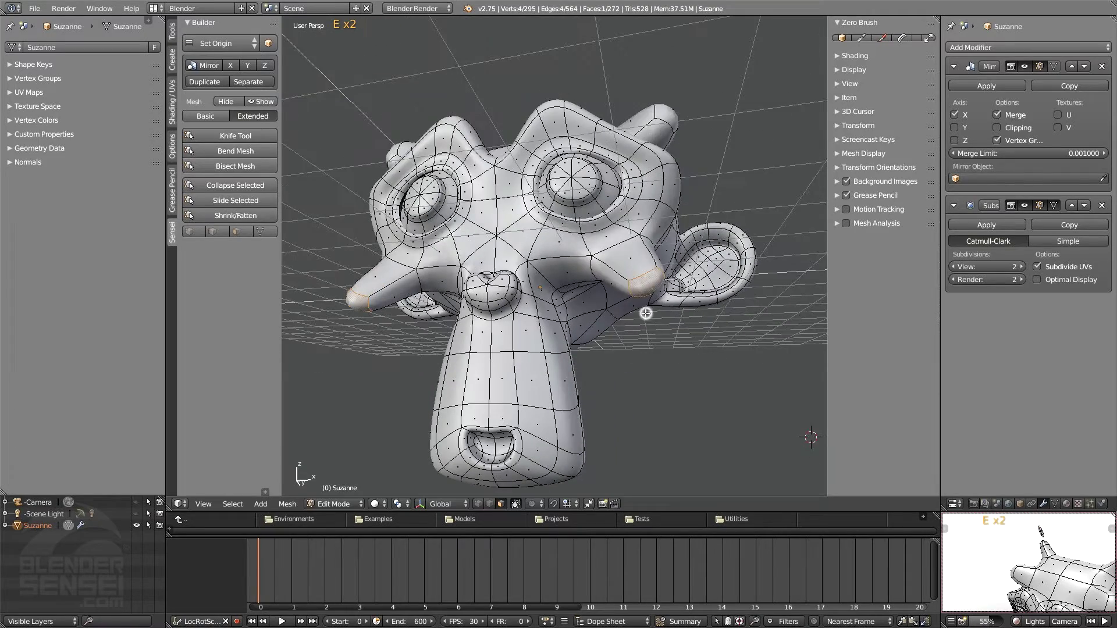
key("s")
left_click(677, 363)
key("e")
- Select the entire Suzanne mesh
scroll(678, 340, "down", 2)
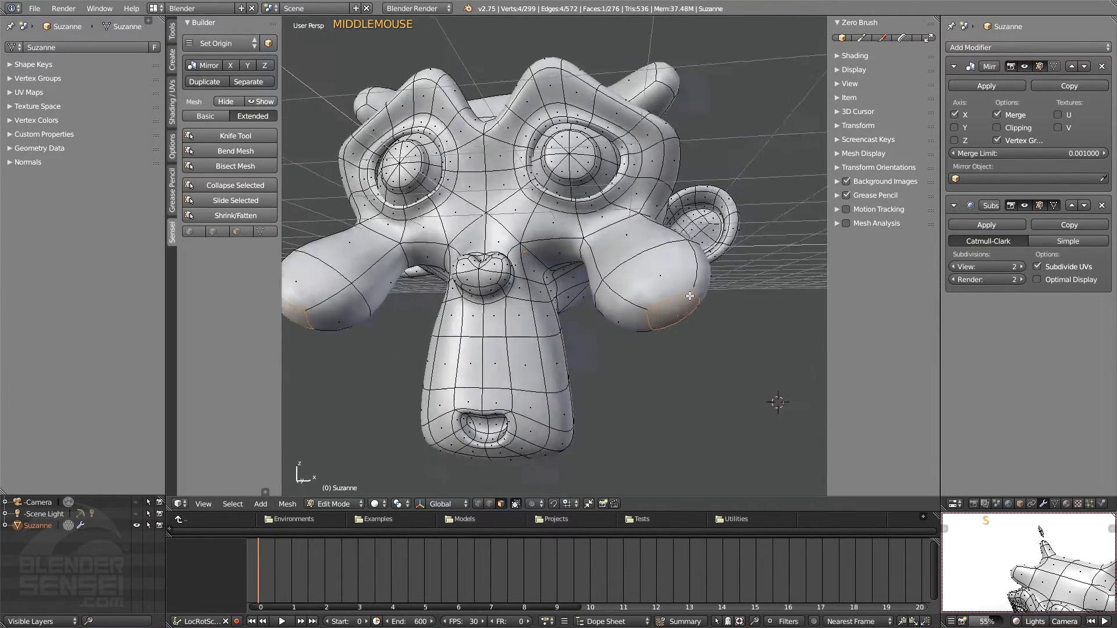
key("a")
key("a")
scroll(675, 279, "up", 2)
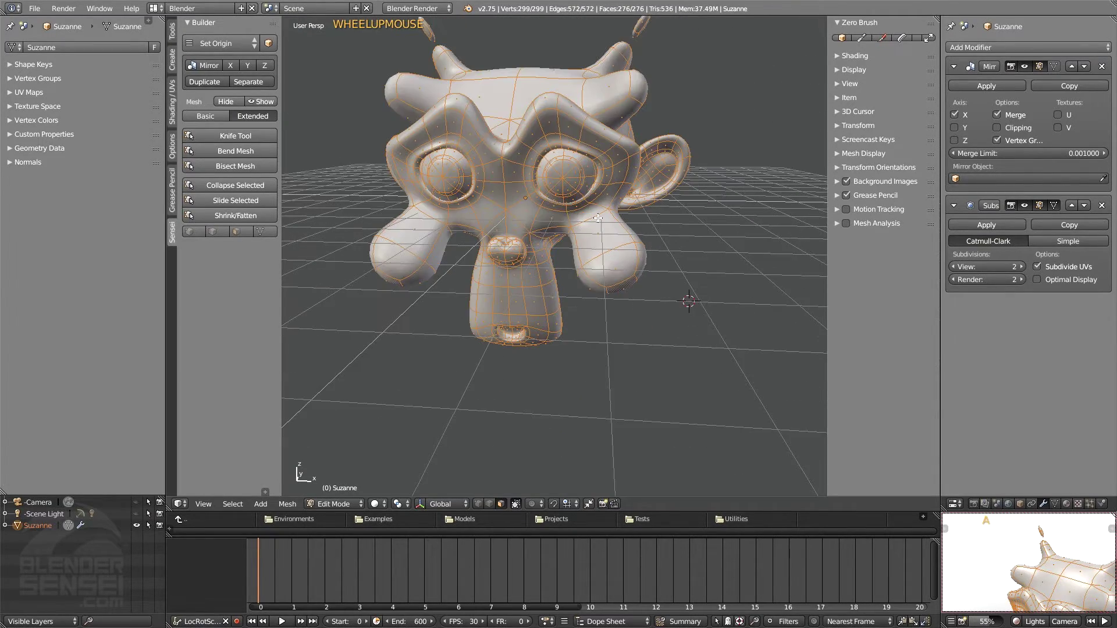
- Move the whole mesh outward along the X axis to open a wide gap between the mirrored halves
middle_click_drag(675, 280, 645, 294, "shift")
key("g")
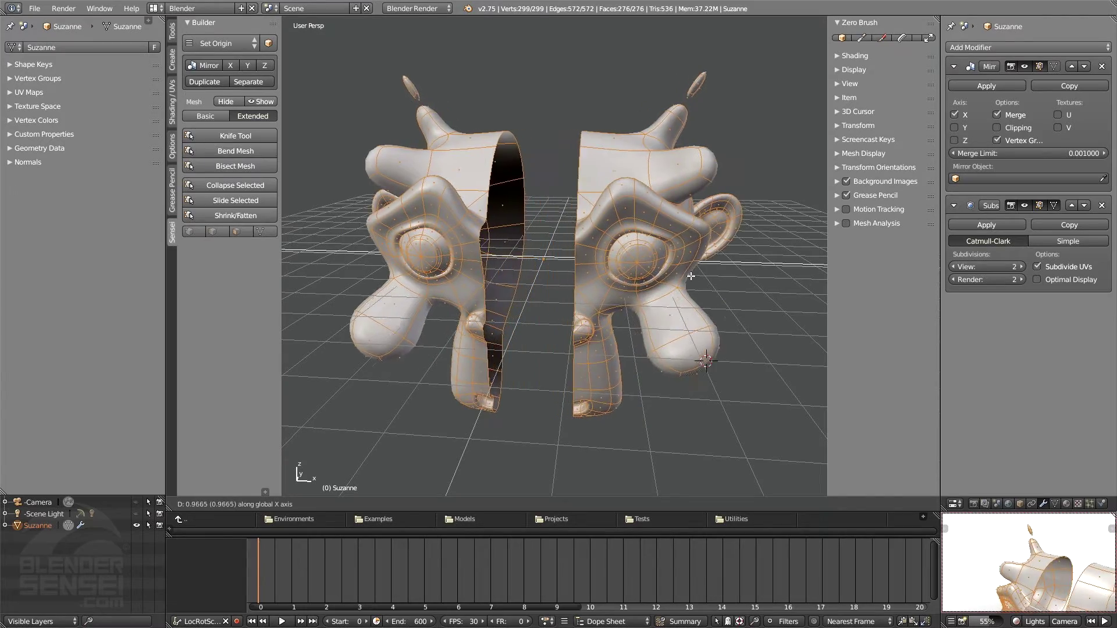
left_click(714, 278)
middle_click_drag(650, 201, 646, 401)
middle_click_drag(687, 205, 745, 221)
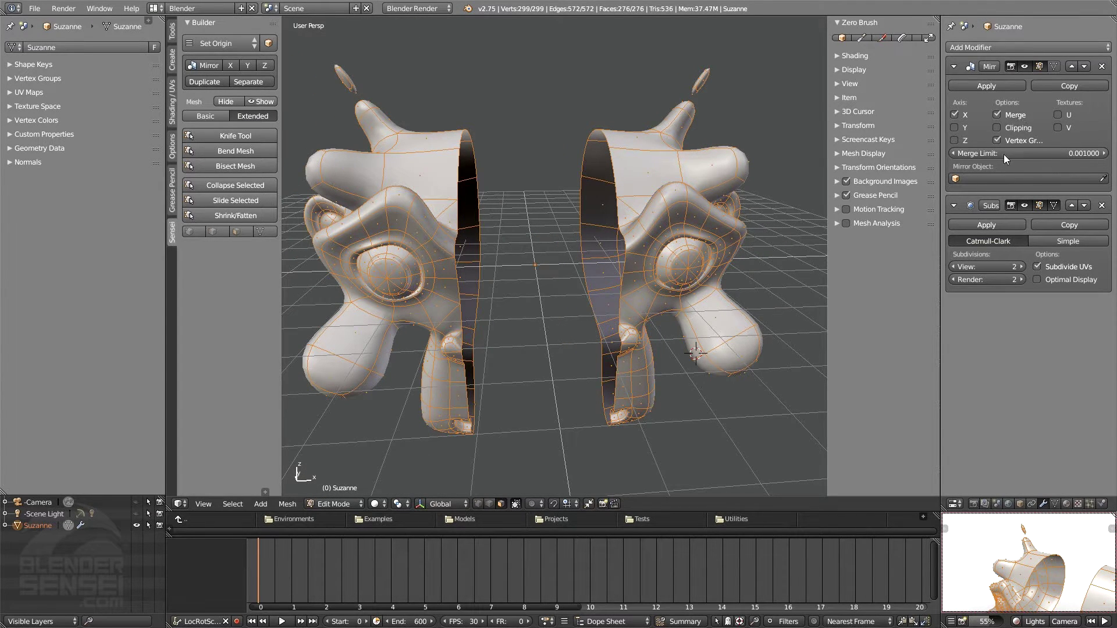
- Turn on Clipping in the Mirror modifier and move the mesh back along X until the two halves almost meet
left_click(997, 128)
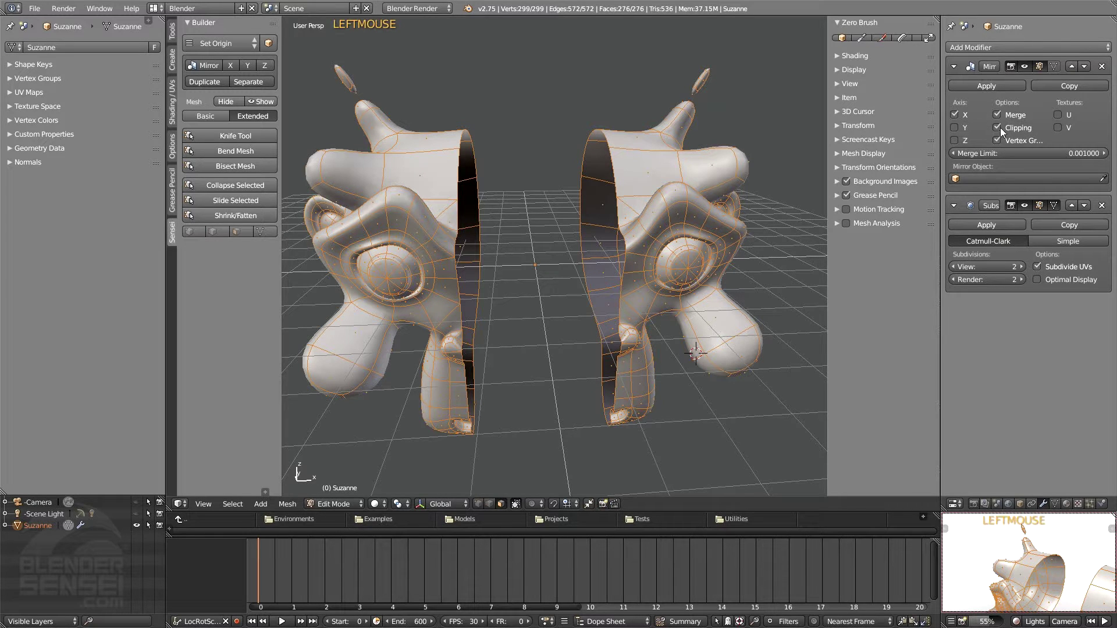
key("g")
key("x")
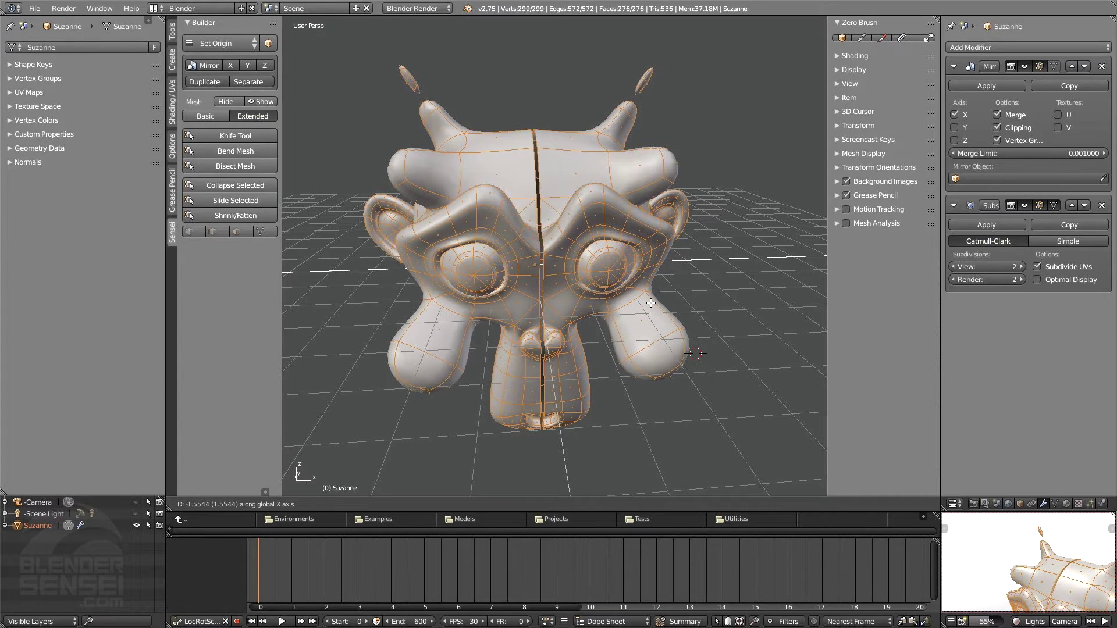
left_click(655, 302)
scroll(586, 182, "up", 5)
middle_click_drag(442, 209, 592, 215, "shift")
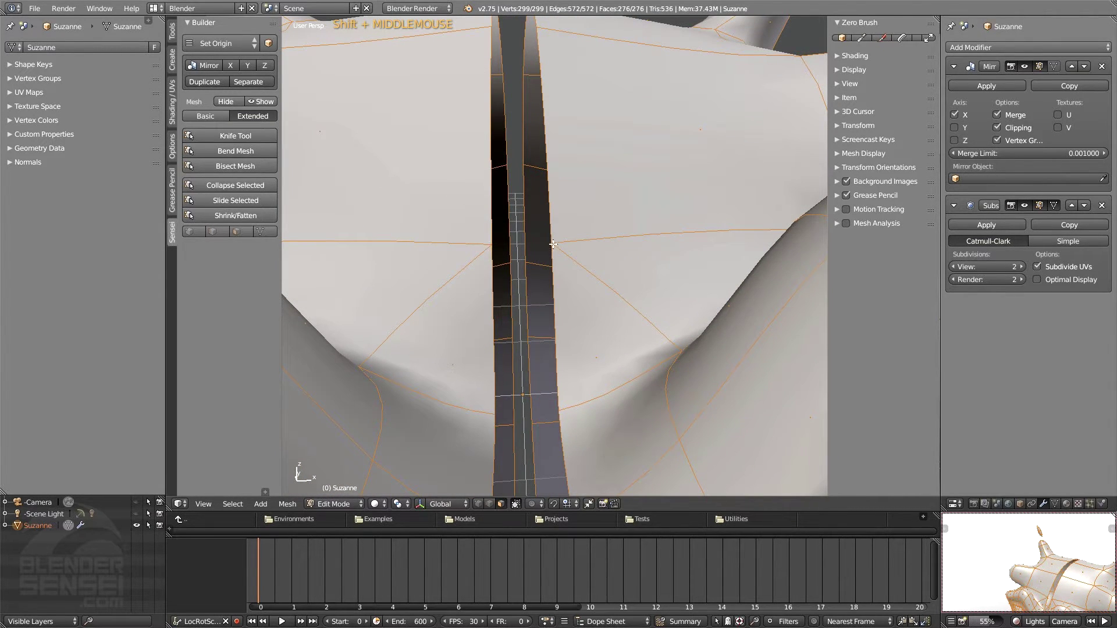
scroll(585, 254, "down", 5)
key("g")
key("x")
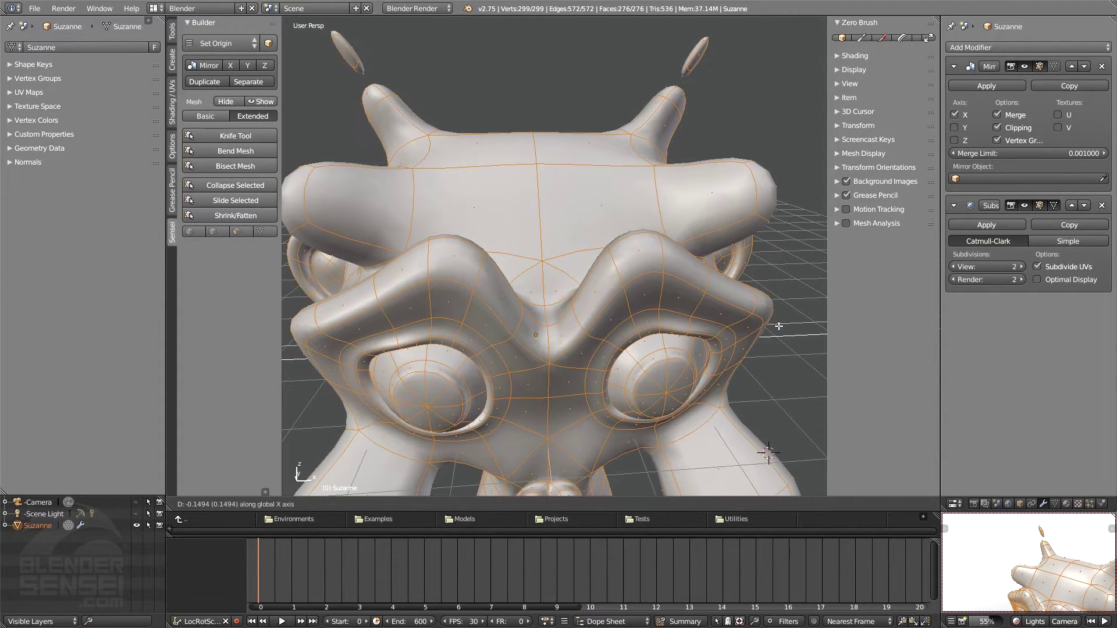
key("Escape")
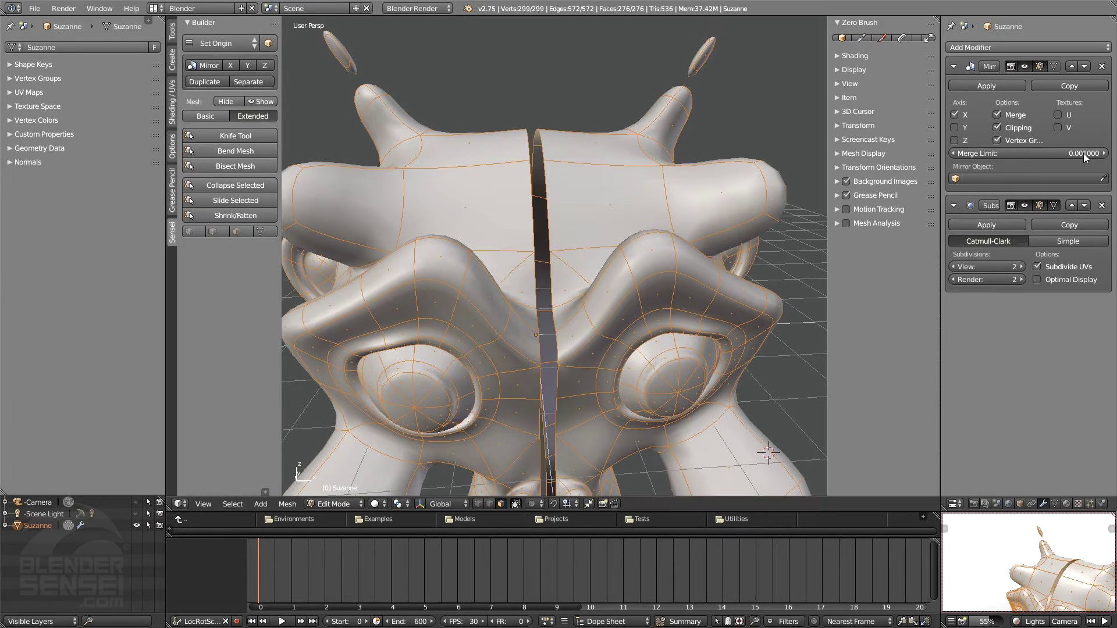
- Raise the Mirror modifier's Merge Limit to 0.0611 to close the remaining gap along the centre seam
scroll(815, 192, "up", 2)
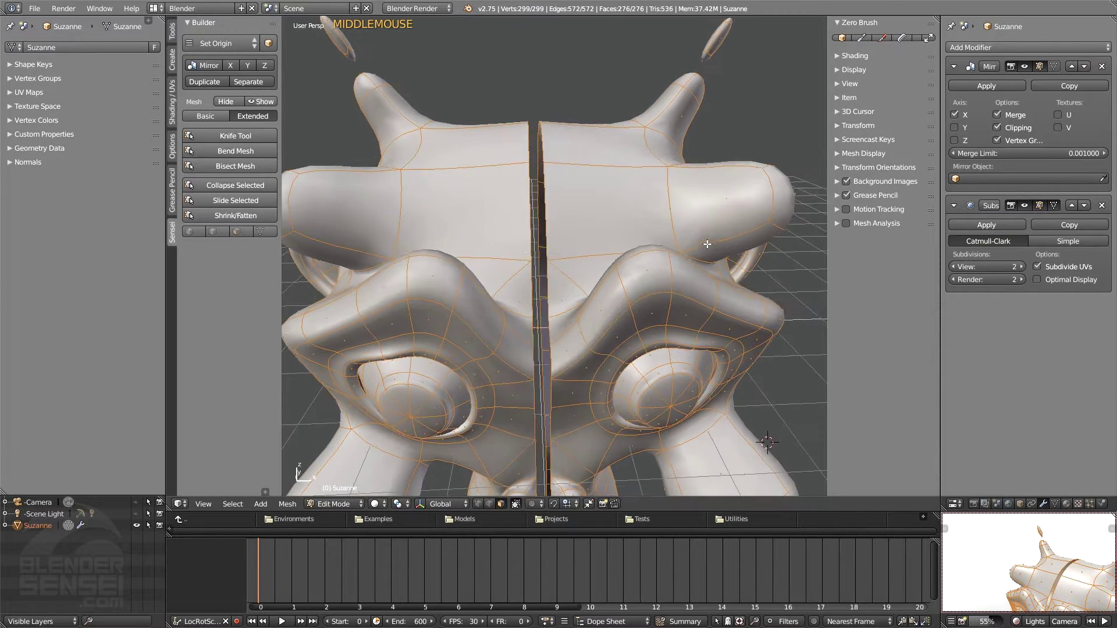
left_click_drag(1037, 155, 1056, 154)
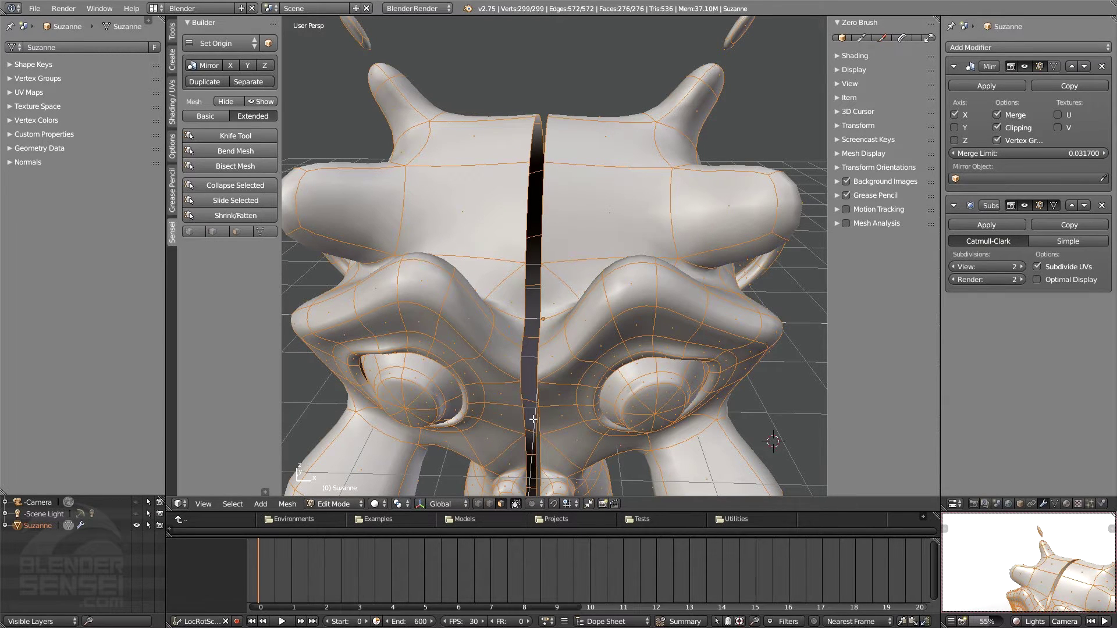
middle_click_drag(527, 374, 528, 329)
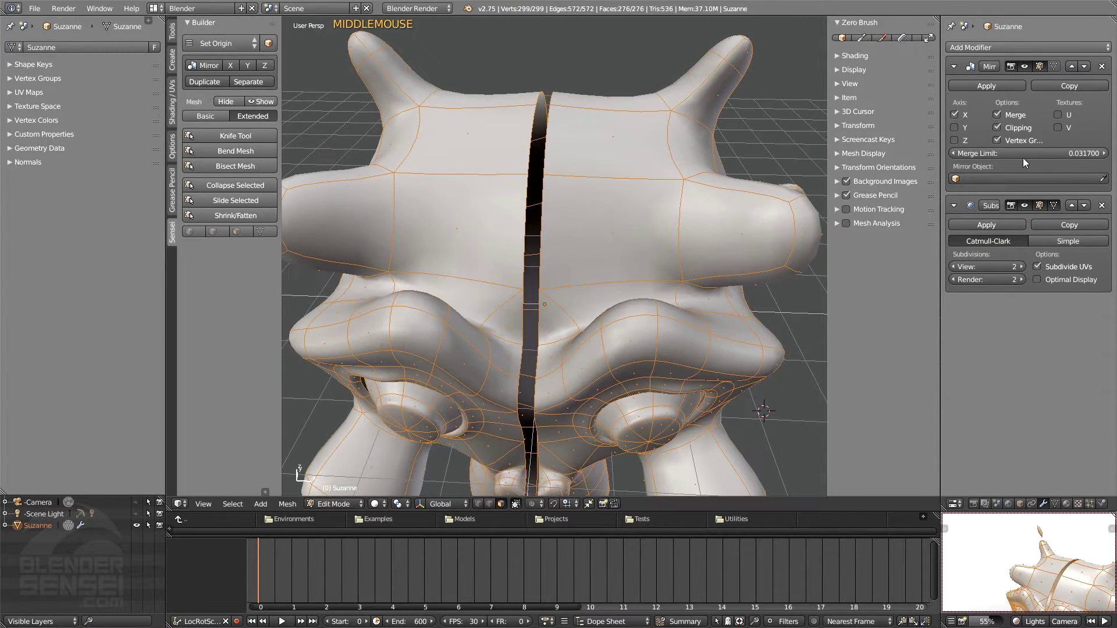
left_click_drag(1022, 158, 1053, 153)
- Turn off Clipping and move the mesh outward along X by about 0.14 to separate the halves
left_click(997, 127)
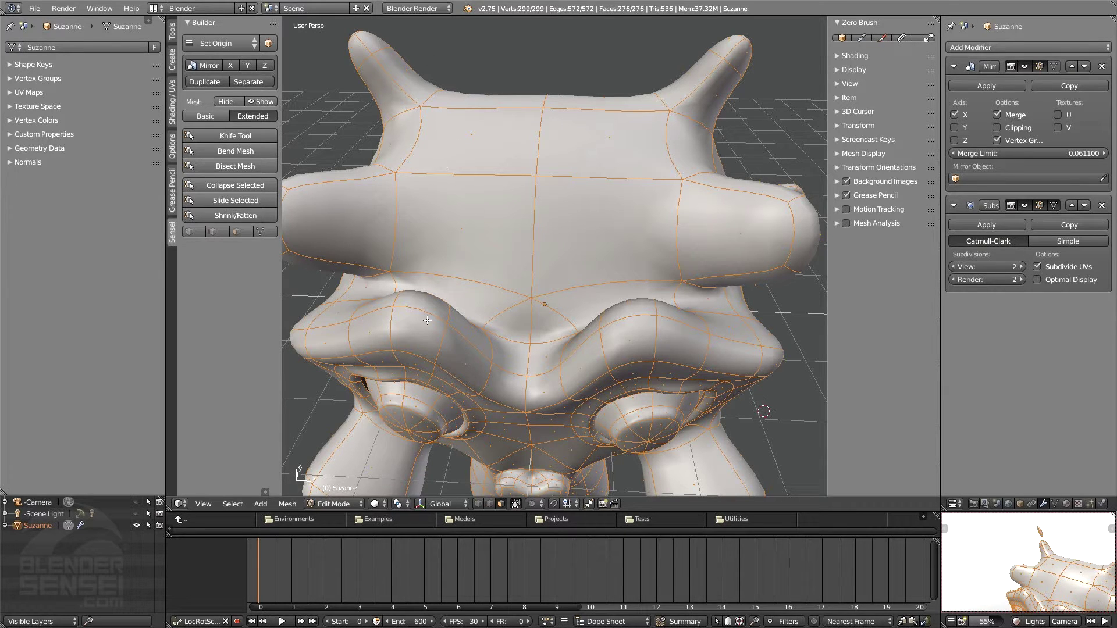
key("g")
key("x")
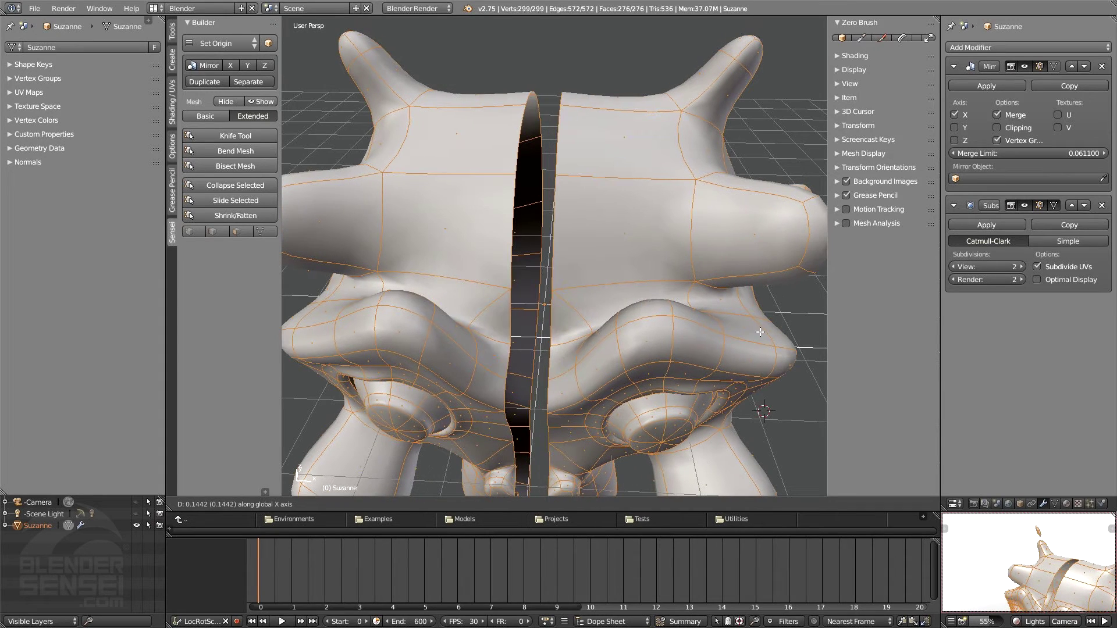
left_click(1007, 166)
- Turn Clipping back on and move the mesh inward along X until the halves join at the centre
left_click(997, 128)
key("g")
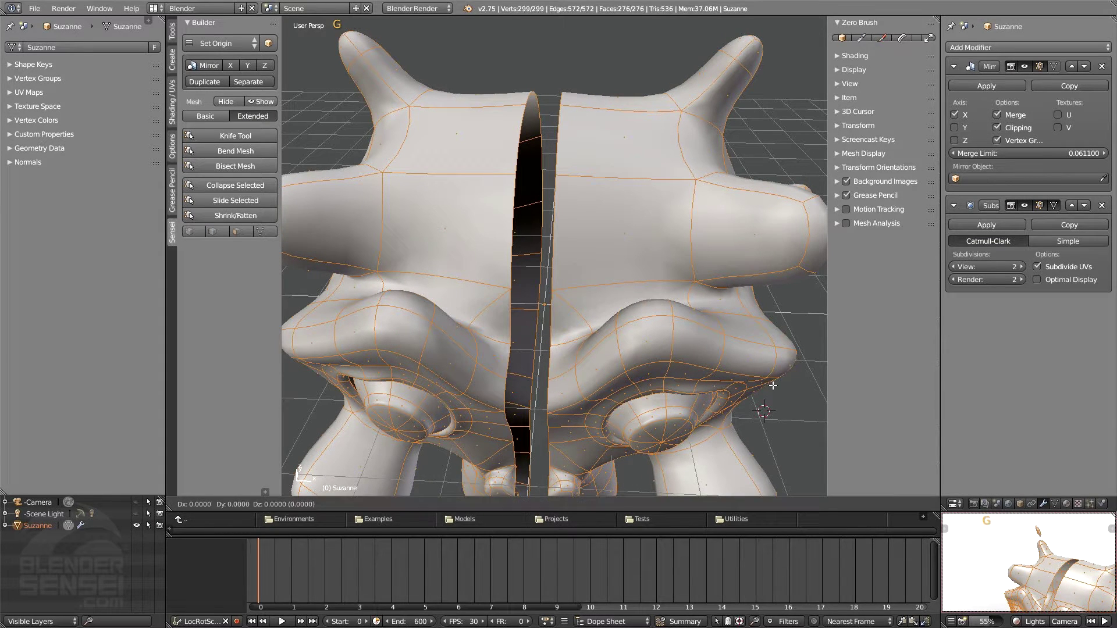
key("x")
left_click(552, 170)
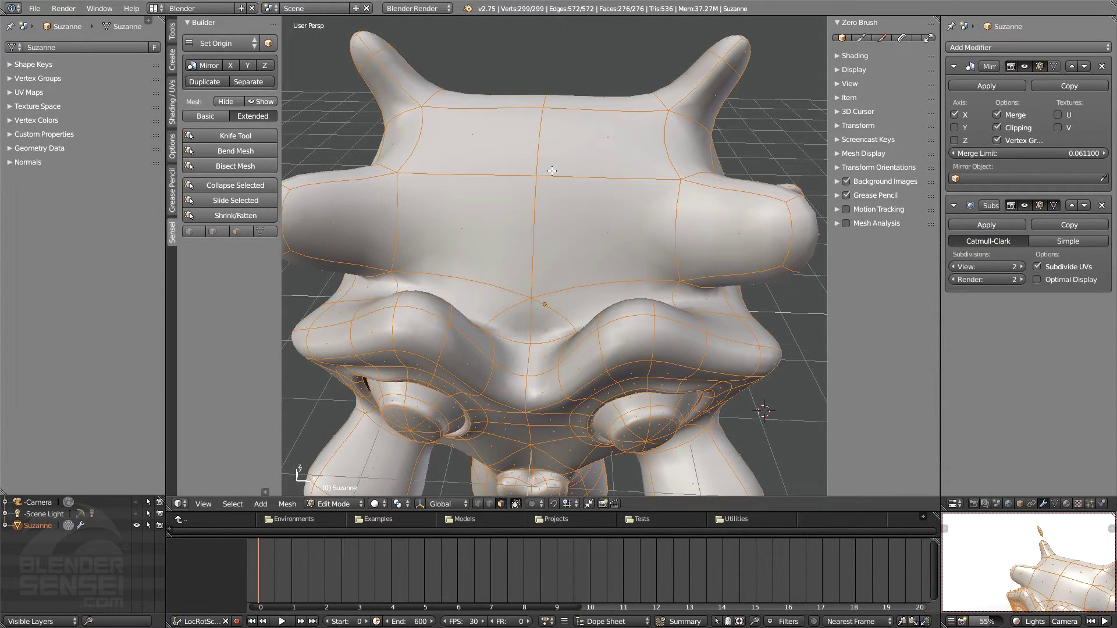
- Slide the joined mesh inward and outward along X to test the clipped seam, leaving the face slightly widened
scroll(516, 335, "down", 3)
middle_click_drag(515, 336, 610, 308)
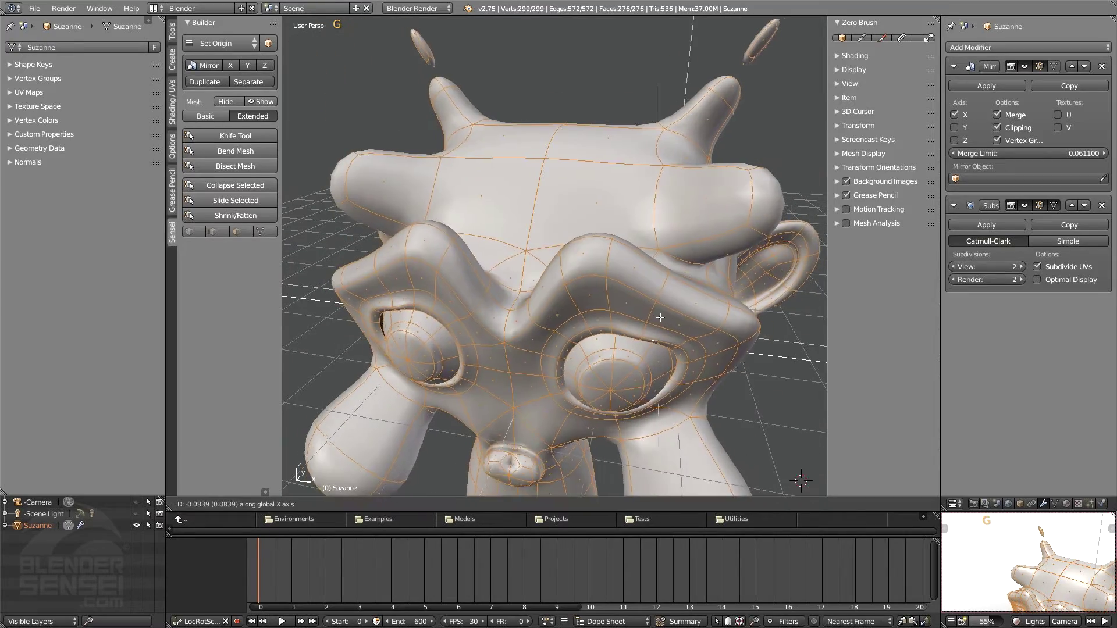
key("g")
key("x")
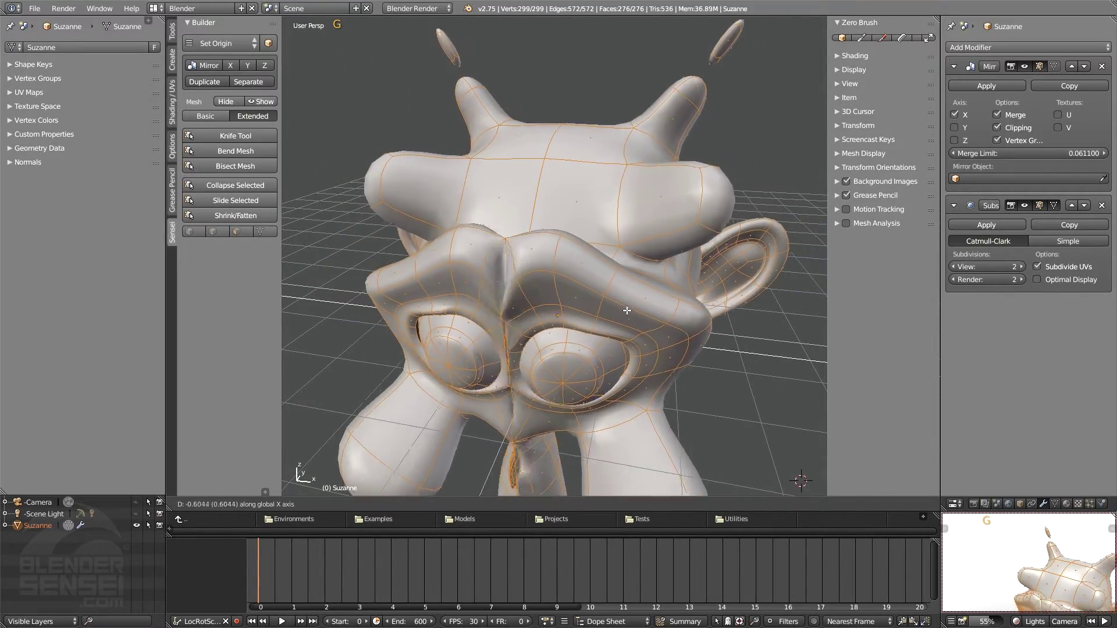
left_click(693, 317)
middle_click_drag(692, 316, 550, 171)
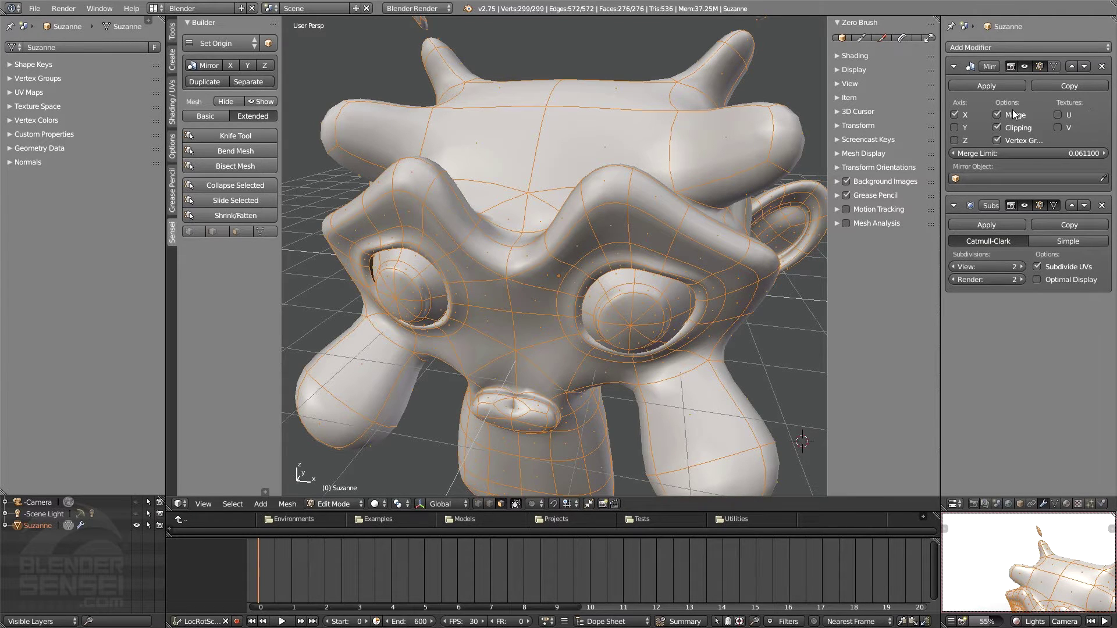
- Leave Edit Mode and delete the Suzanne object from the scene
scroll(563, 306, "down", 5)
middle_click_drag(581, 345, 545, 349)
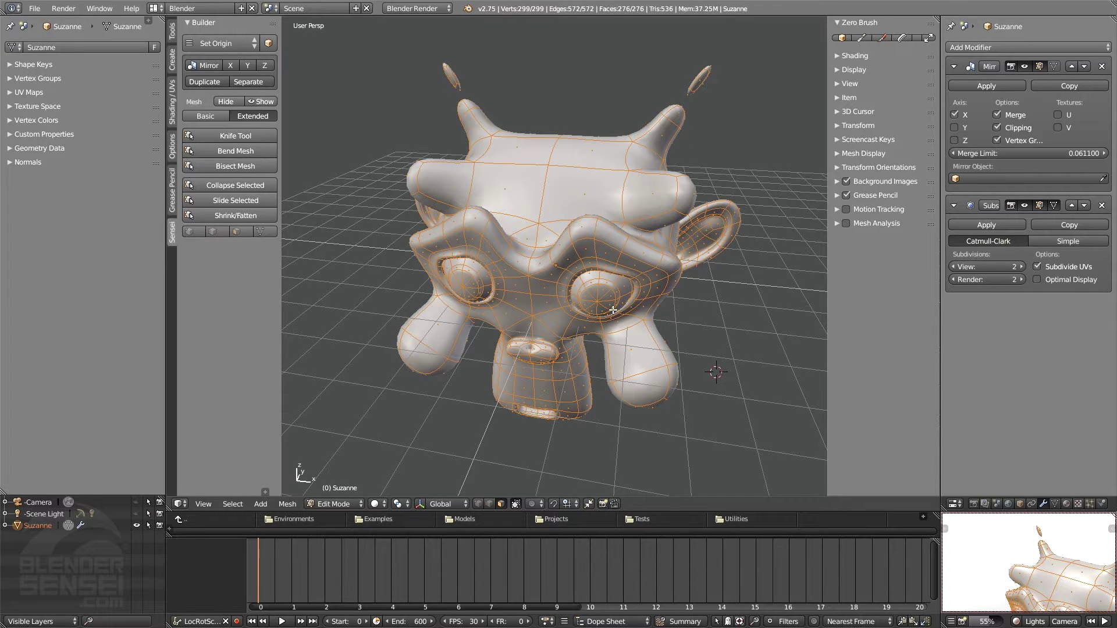
middle_click_drag(672, 277, 666, 277)
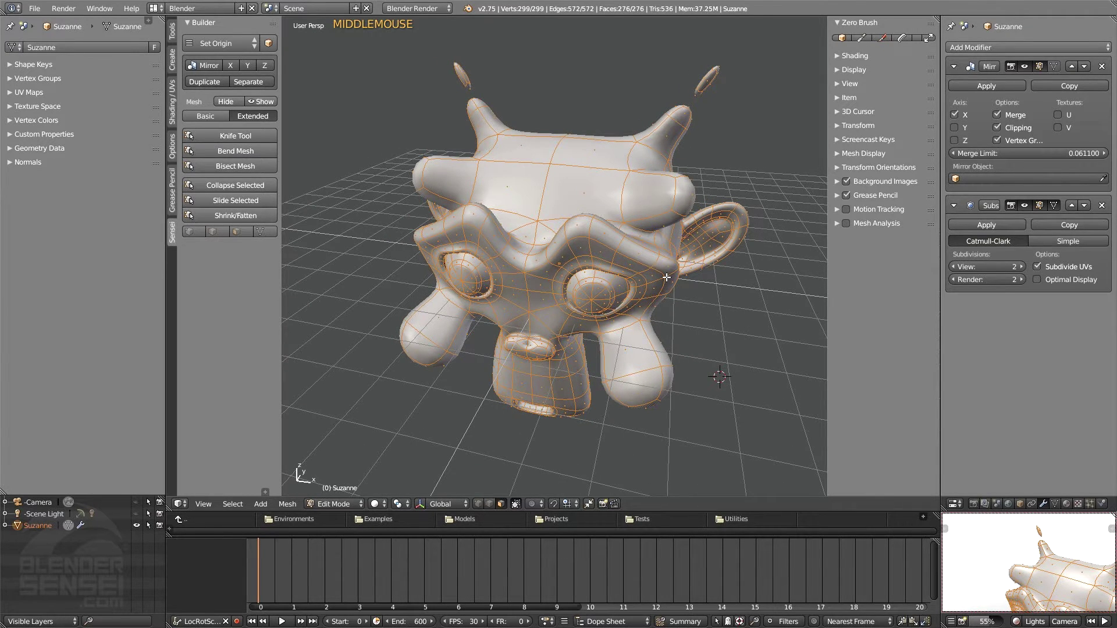
key("Tab")
key("x")
left_click(630, 244)
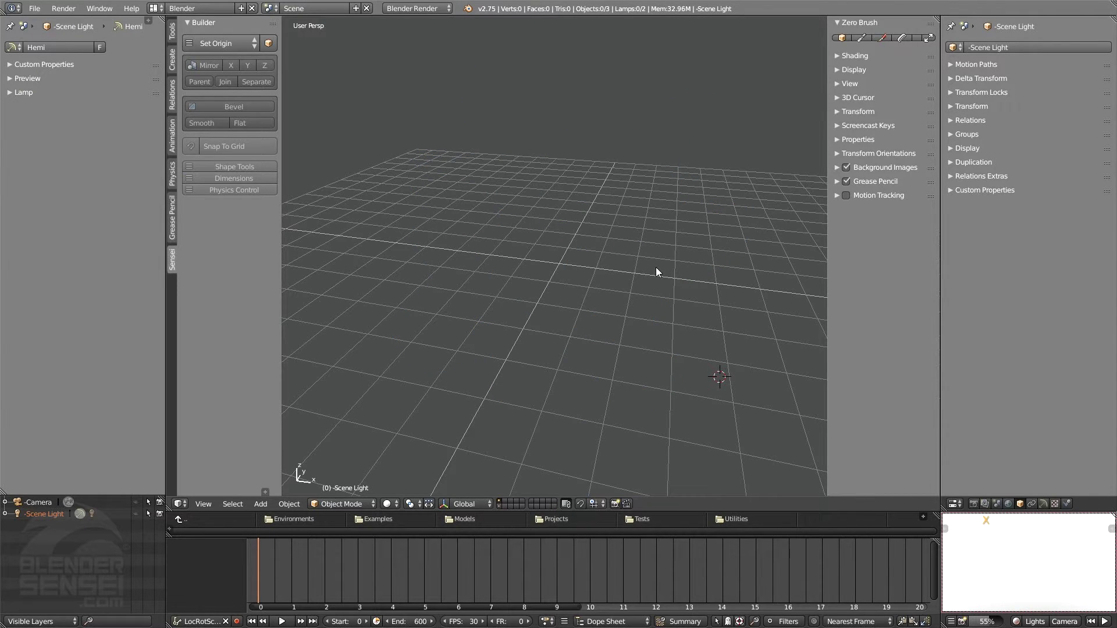
- Reset the 3D cursor to the scene's origin and add a cube there
key("shift+c")
middle_click_drag(587, 268, 642, 300)
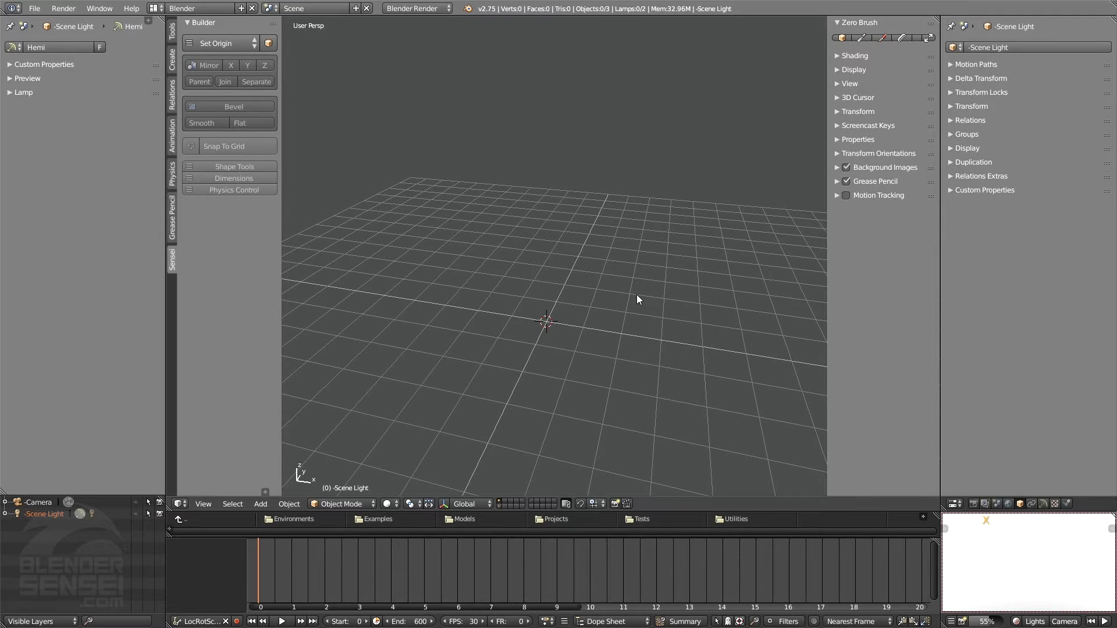
key("shift+a")
mouse_move(638, 297)
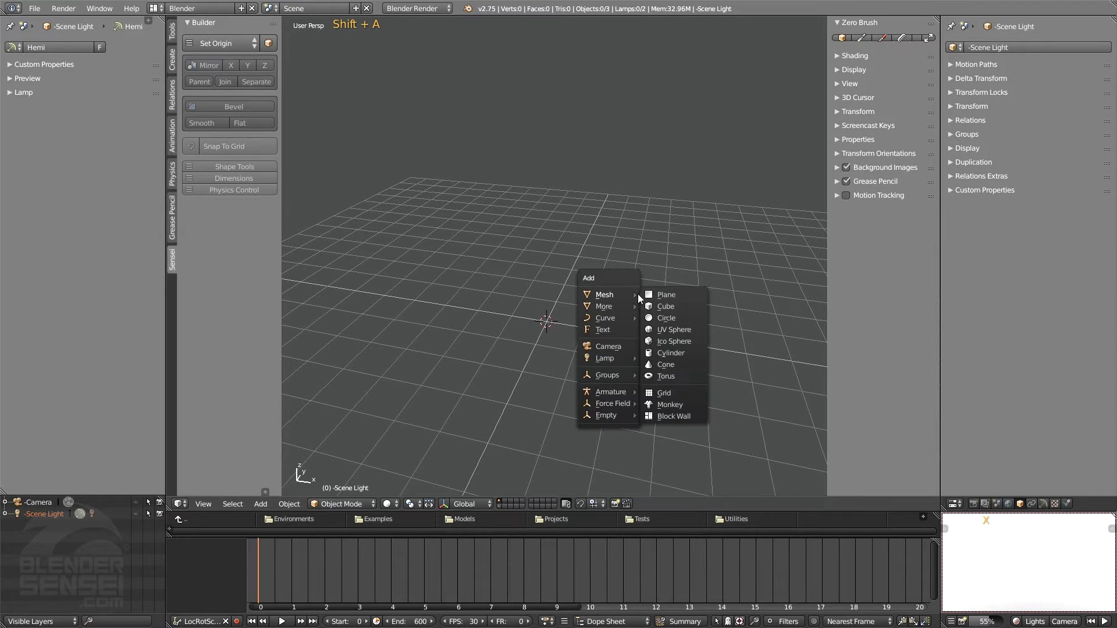
left_click(665, 314)
- In front-view wireframe Edit Mode, add one vertical loop cut through the centre of the cube
key("1")
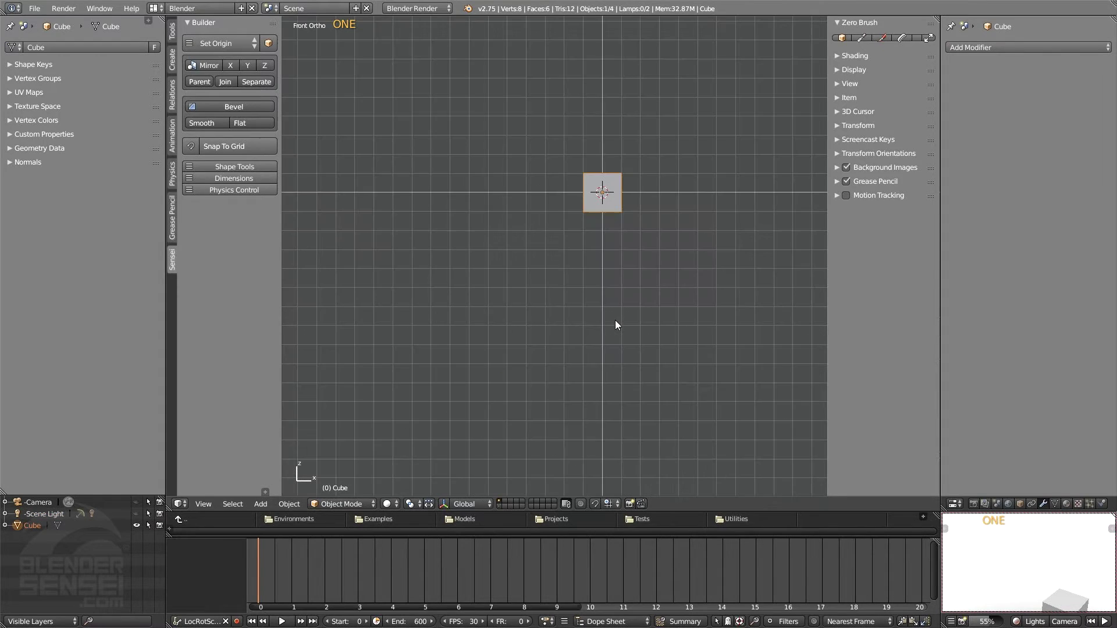
scroll(627, 313, "up", 6)
middle_click_drag(627, 313, 628, 283, "shift")
scroll(662, 219, "up", 3)
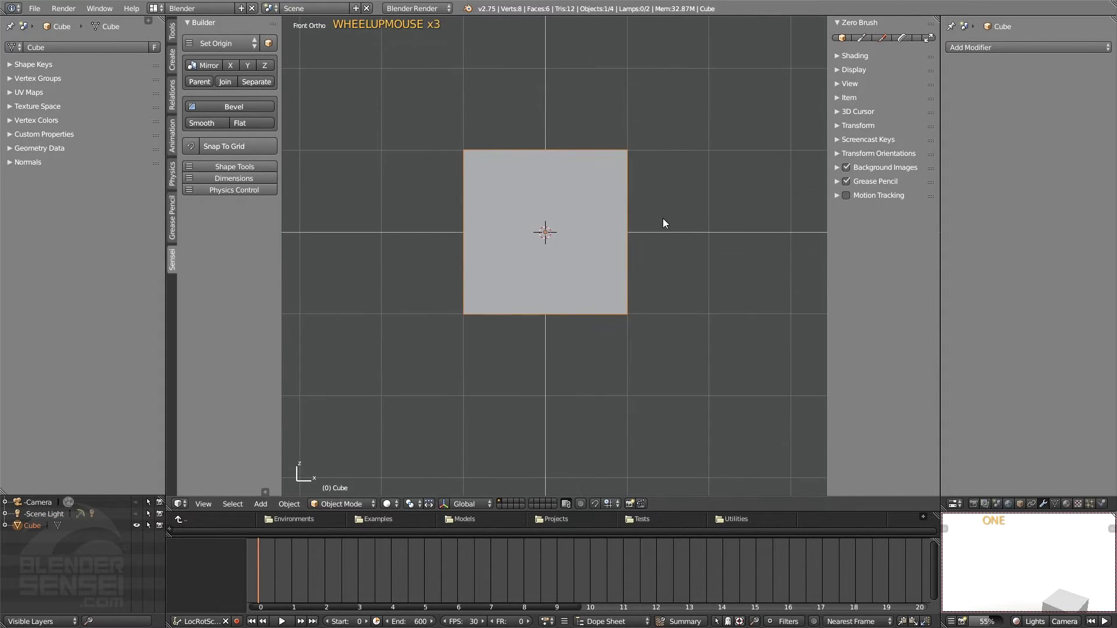
middle_click_drag(662, 219, 659, 273, "shift")
key("Tab")
key("z")
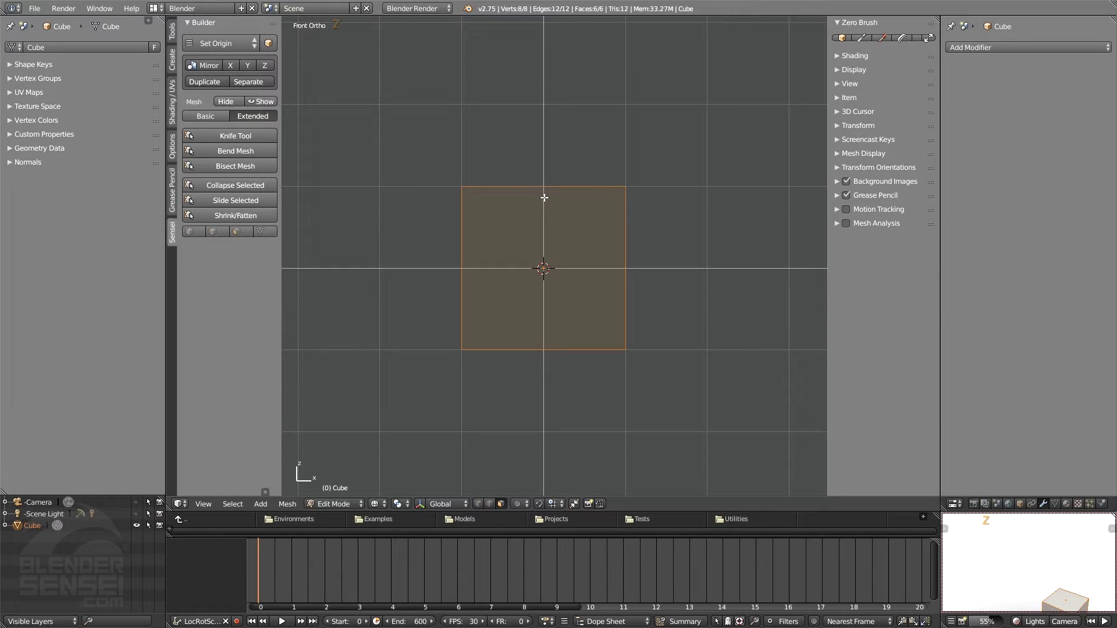
key("shift+w")
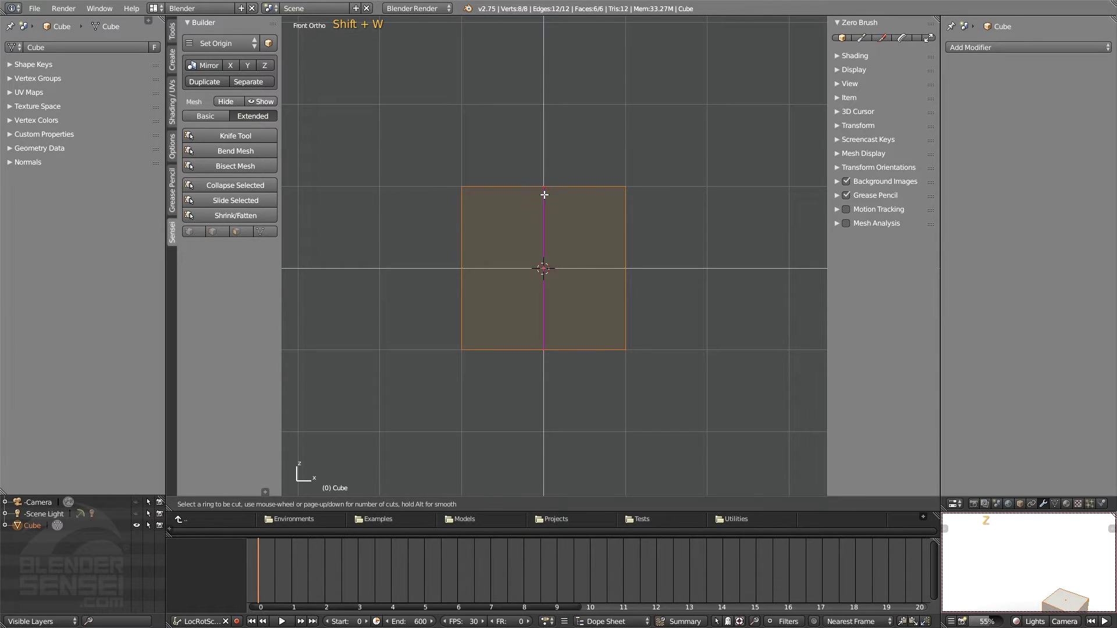
left_click(544, 194)
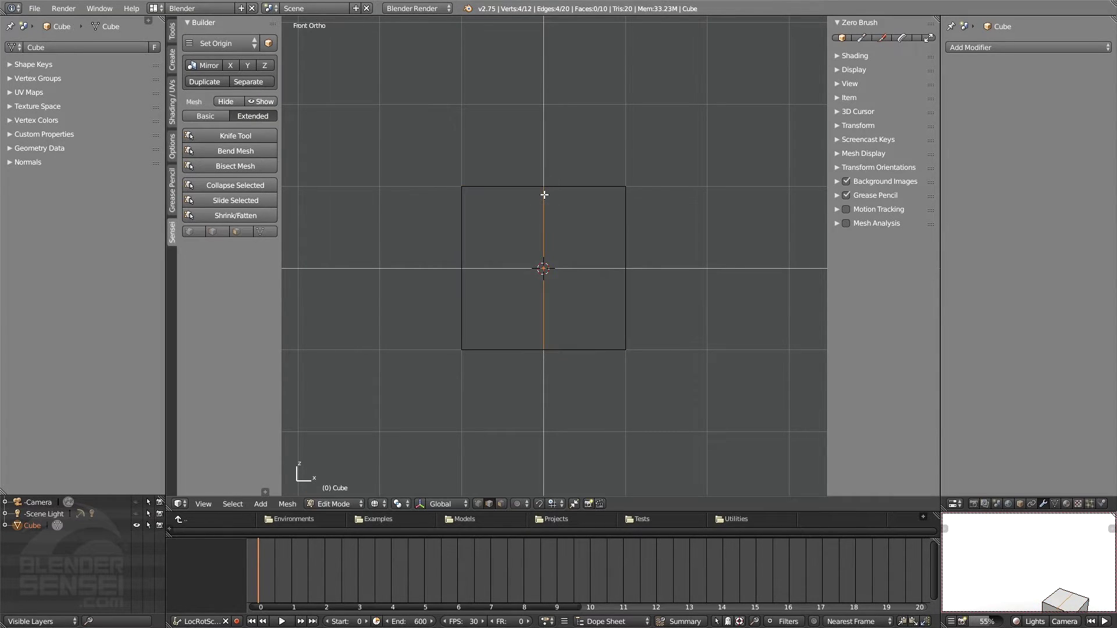
- From the front view in vertex select mode, box-select the cube's outer vertices on the negative X side and delete them
middle_click_drag(544, 209, 549, 284)
scroll(550, 233, "down", 7)
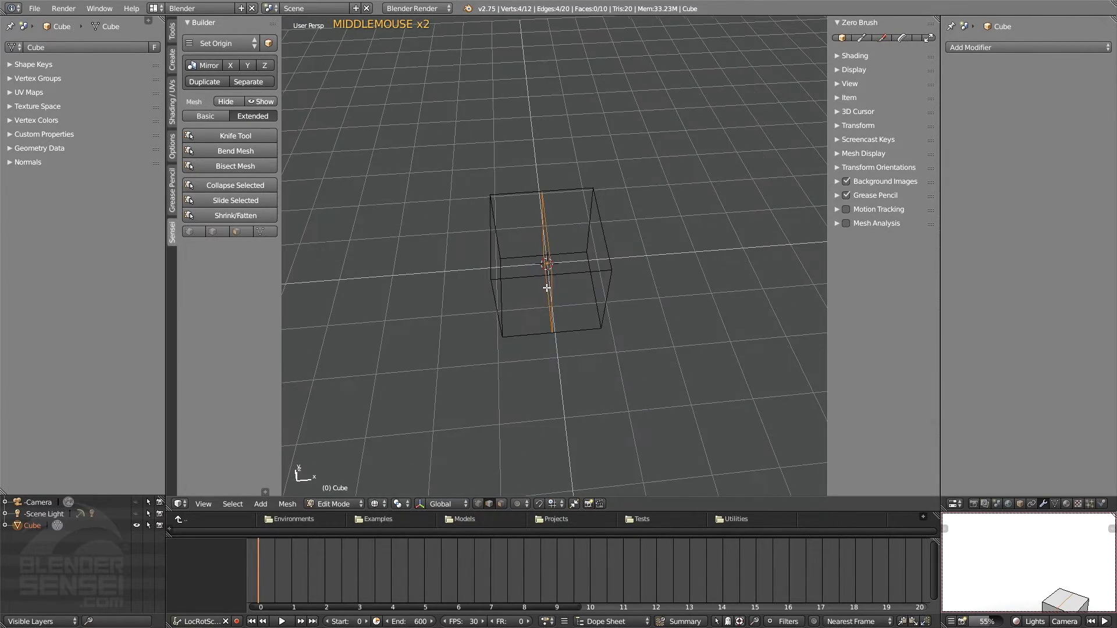
middle_click_drag(554, 229, 576, 186)
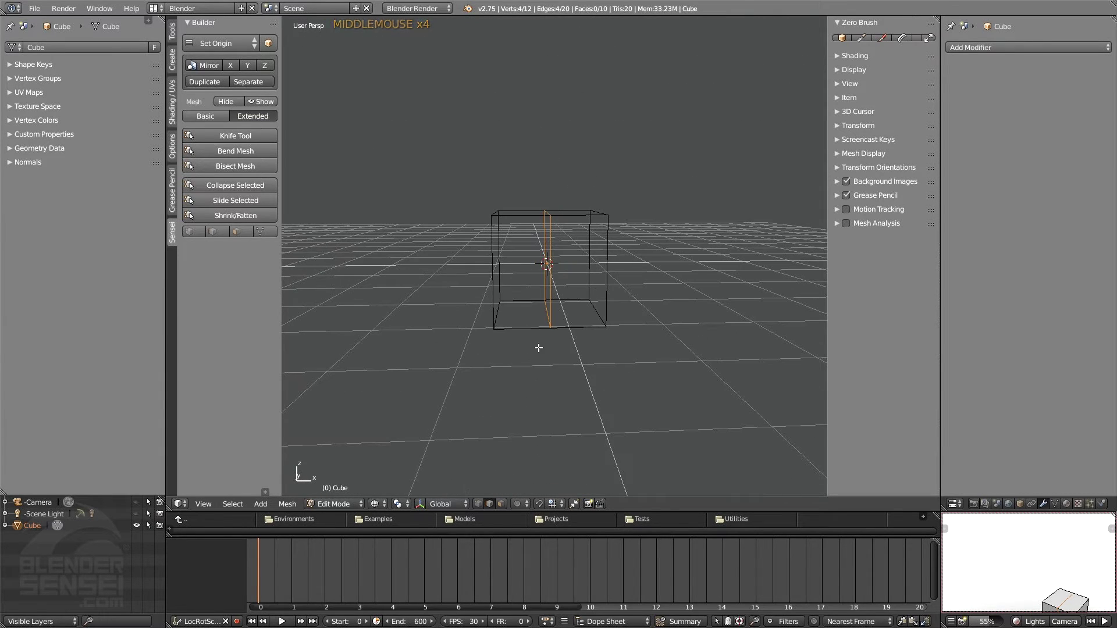
middle_click_drag(534, 344, 561, 337)
key("KP_1")
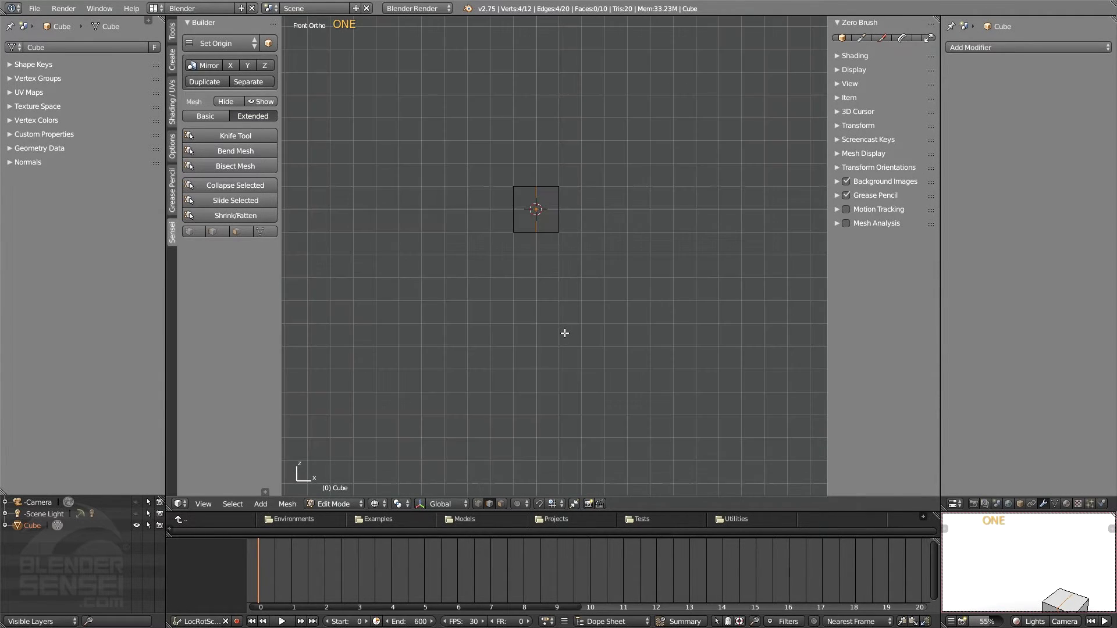
scroll(566, 329, "up", 2)
middle_click_drag(564, 168, 613, 297, "shift")
scroll(615, 291, "up", 1)
scroll(617, 290, "down", 4, "shift")
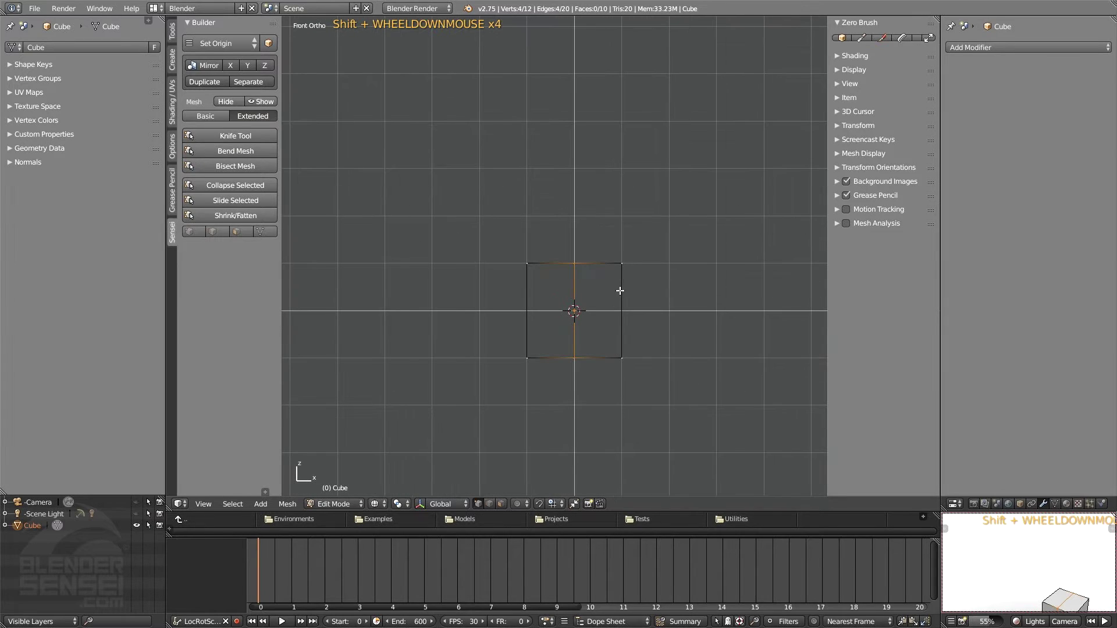
key("b")
left_click_drag(452, 167, 557, 408)
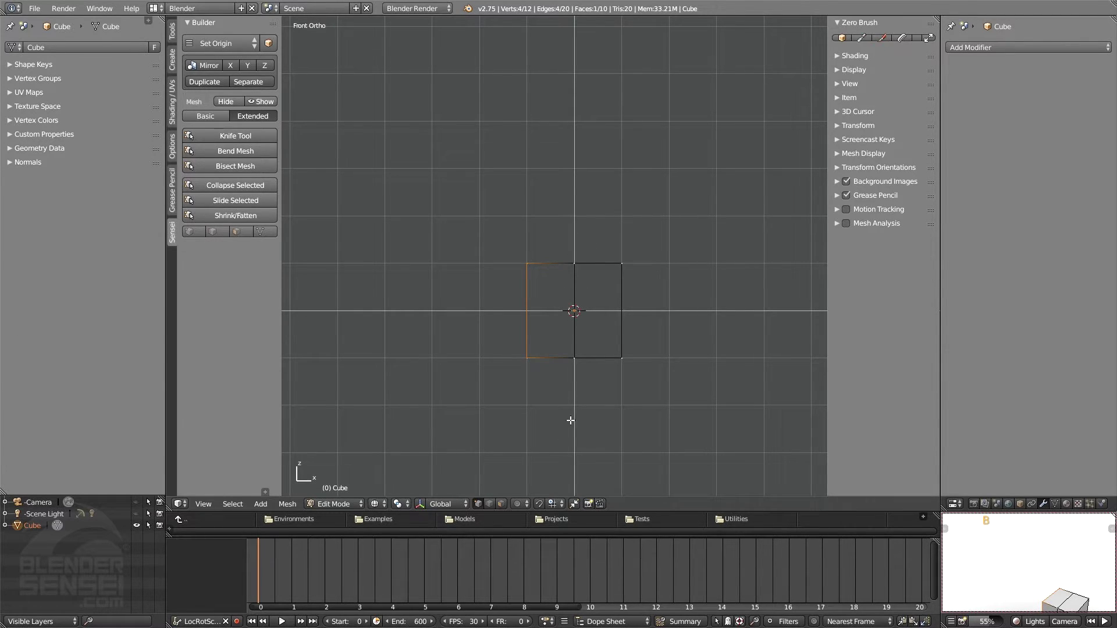
key("x")
left_click(583, 399)
- Return the half cube to Object Mode with solid shading
middle_click_drag(583, 399, 638, 362)
scroll(601, 368, "up", 3)
scroll(602, 365, "down", 4)
key("Tab")
key("z")
- Add a Mirror modifier on the X axis to the half cube and check the completed shape
mouse_move(631, 317)
middle_mouse_down()
mouse_move(641, 357)
mouse_move(551, 401)
mouse_move(730, 366)
mouse_move(765, 345)
mouse_move(671, 319)
mouse_move(642, 326)
middle_mouse_up()
middle_click_drag(619, 375, 663, 358)
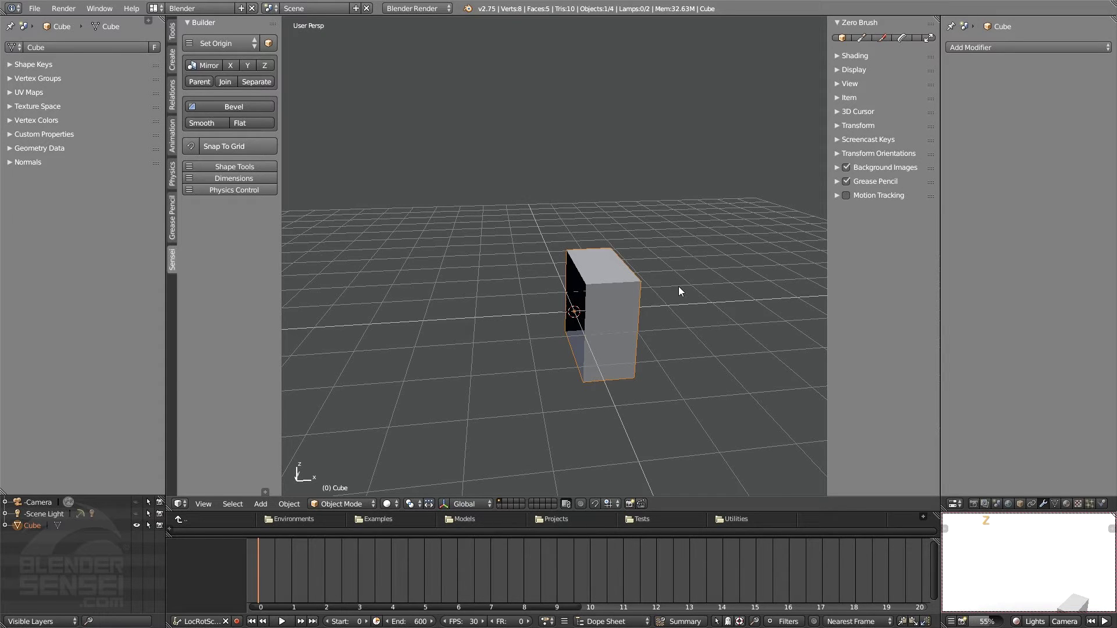
key("shift+w")
middle_click_drag(681, 289, 647, 314)
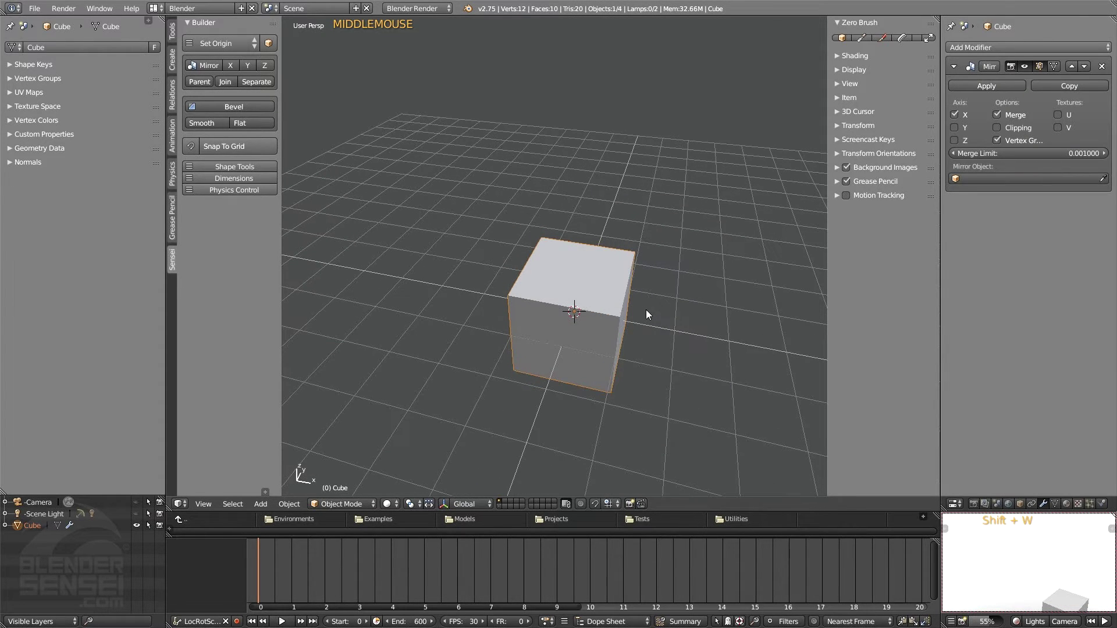
middle_click_drag(564, 292, 643, 267)
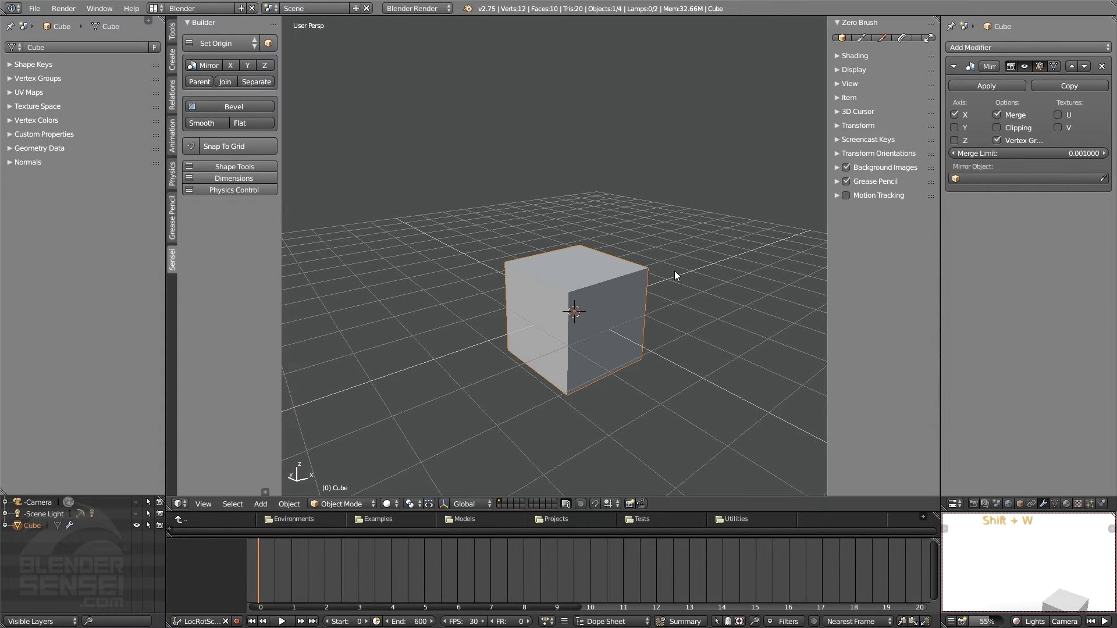
- Cycle the cube's Mirror modifier from the X axis through Y and Z and back to X
middle_click_drag(682, 281, 653, 306)
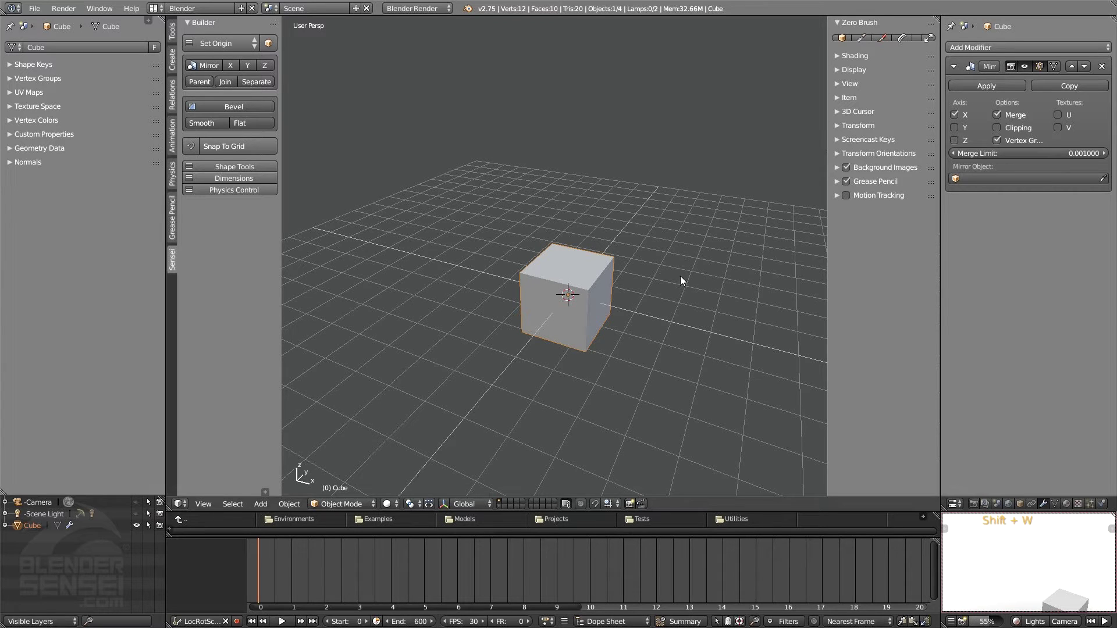
key("shift+w")
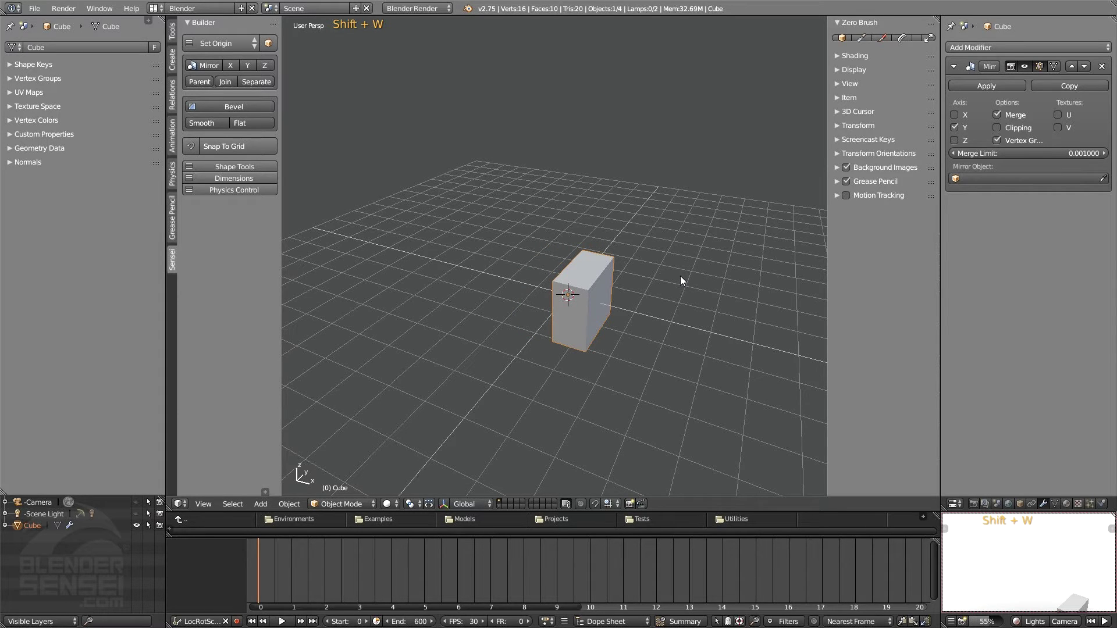
key("shift+w")
key("shift+w")
middle_click_drag(681, 280, 634, 302)
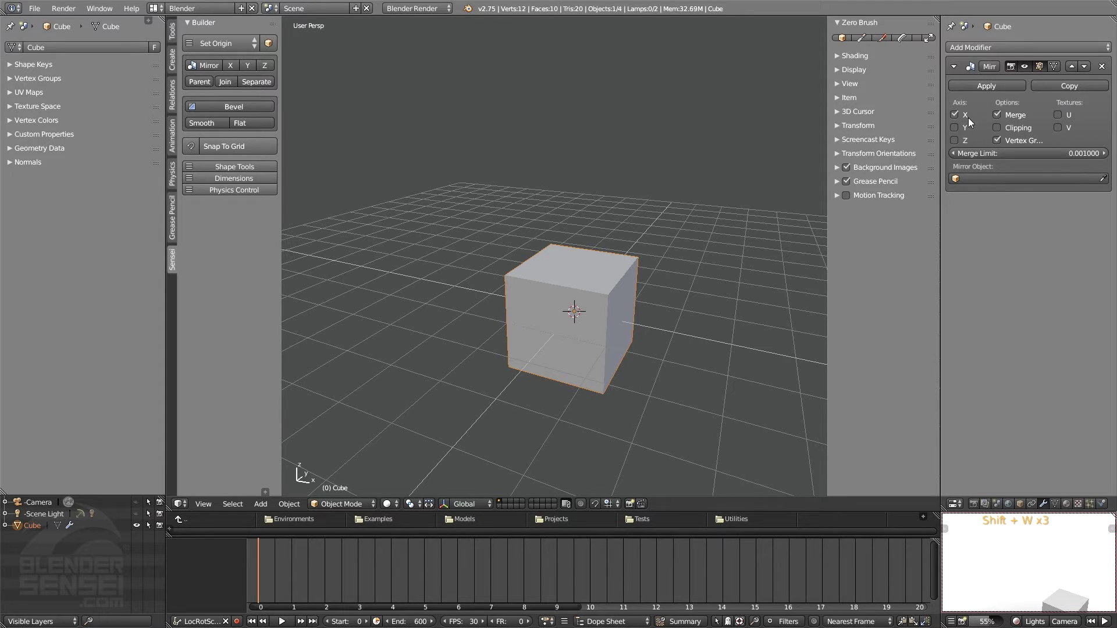
- Try the Mirror modifier's X, Y and Z axis options on the half cube, ending with only X enabled
left_click(954, 127)
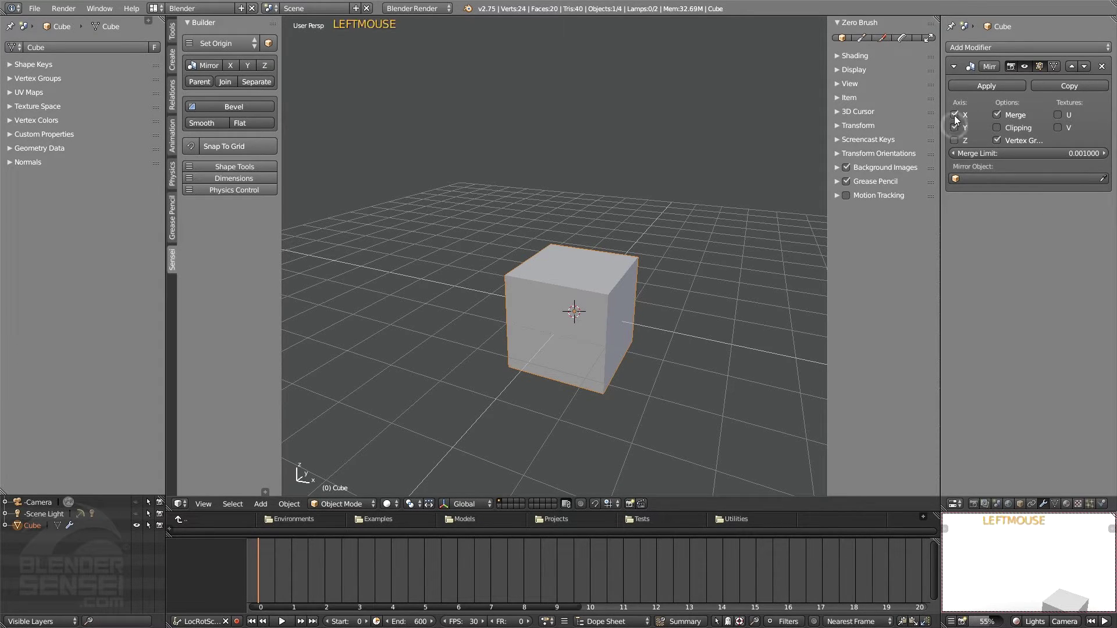
left_click(954, 115)
left_click(954, 127)
left_click(954, 140)
left_click(955, 140)
left_click(954, 127)
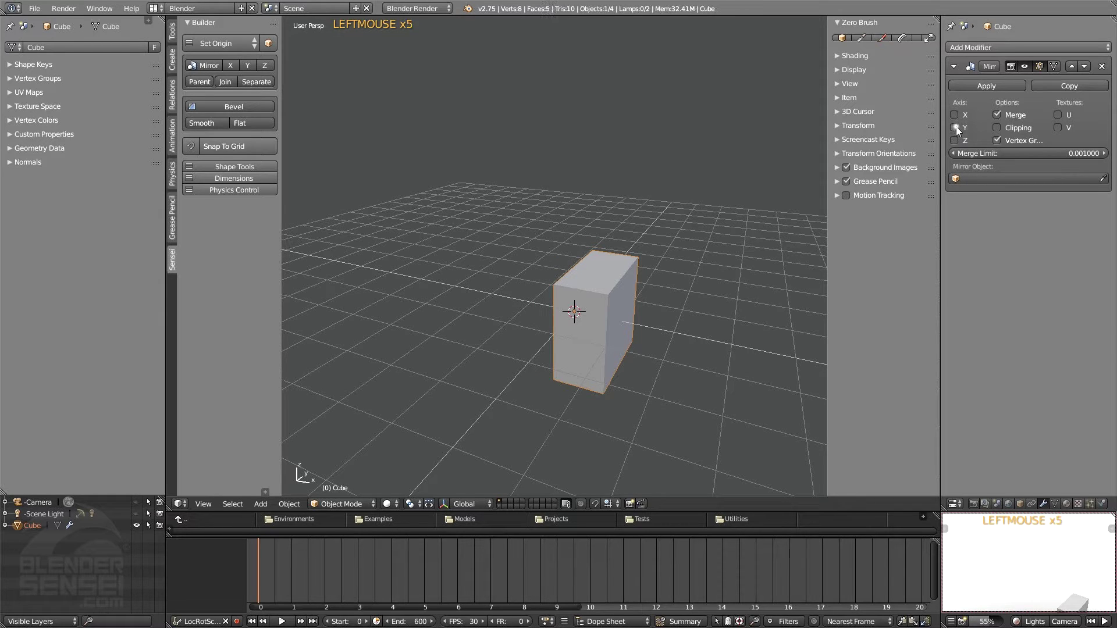
left_click(955, 115)
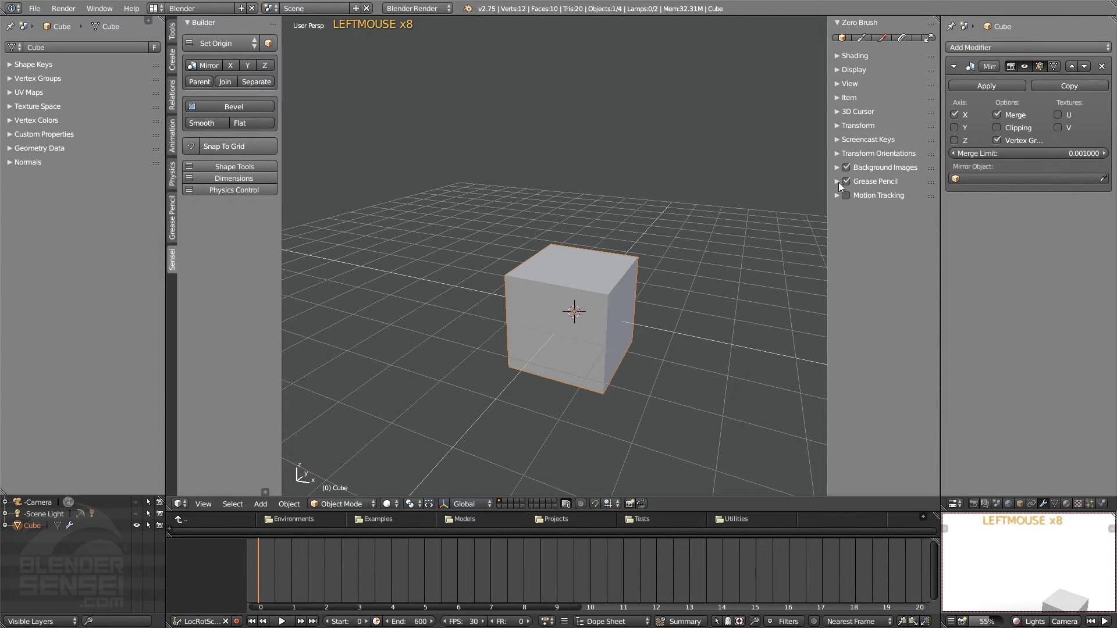
- Delete the mirrored cube and add a Monkey mesh in its place
middle_click_drag(756, 183, 616, 214)
key("x")
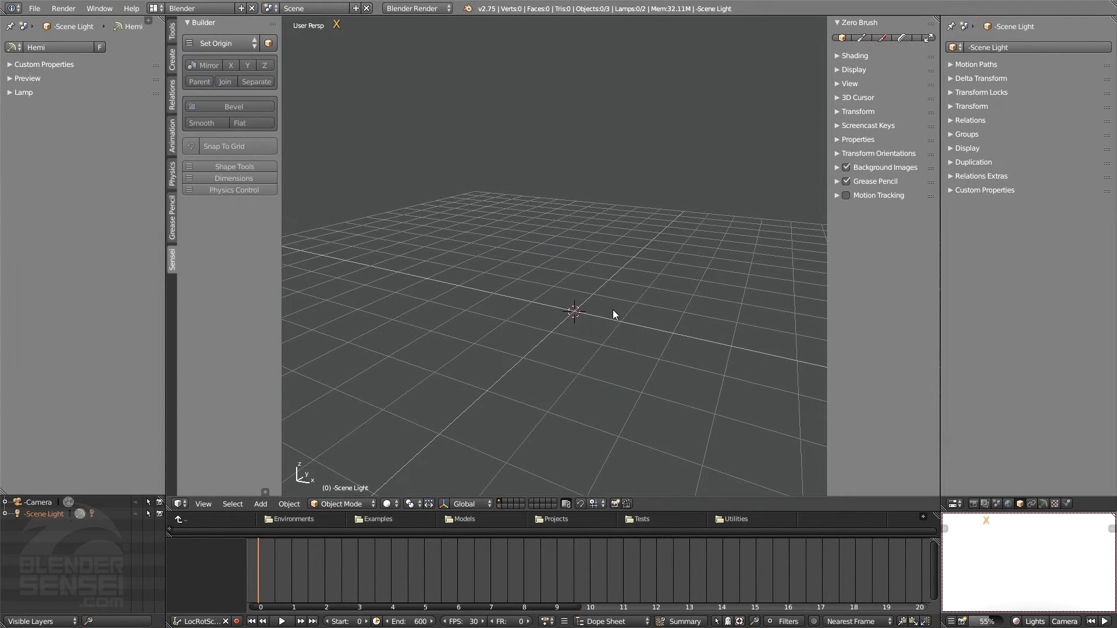
key("shift+a")
mouse_move(605, 288)
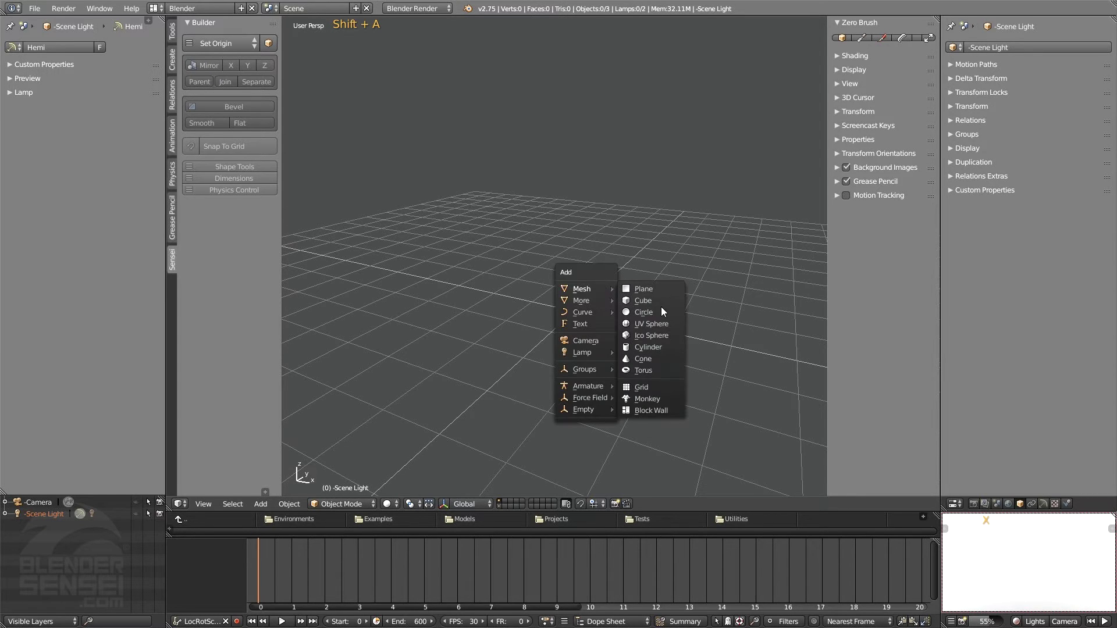
left_click(662, 402)
- Give the monkey head a level 2 Subdivision Surface modifier and scale it up
key("ctrl+2")
key("s")
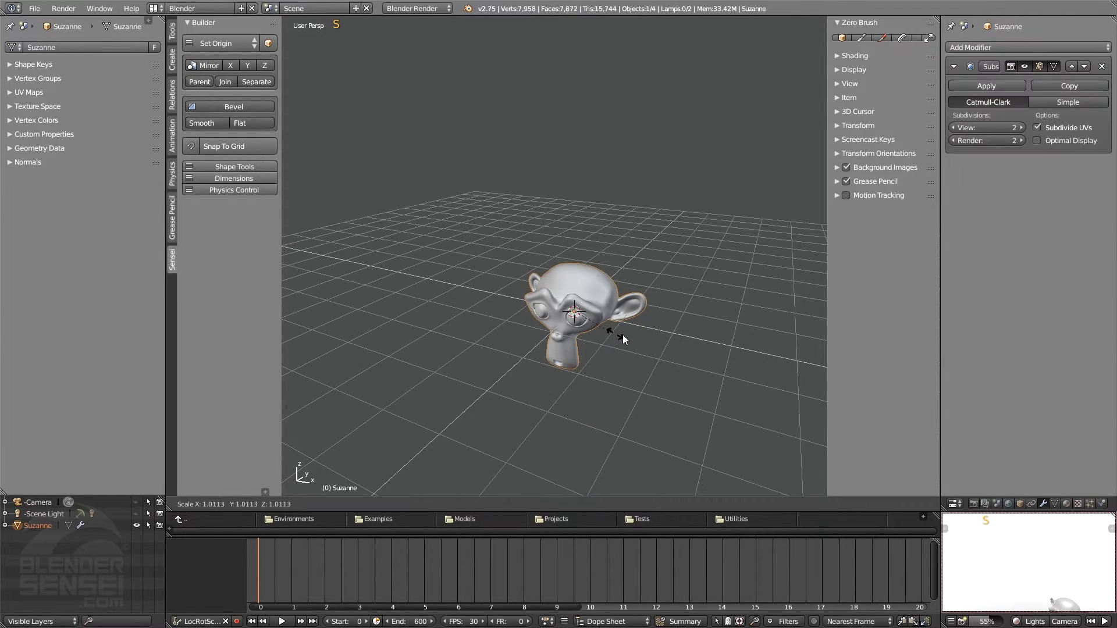
left_click(670, 356)
- In front-view wireframe Edit Mode, box-select the monkey head's vertices on the negative X side and delete them
key("KP_1")
middle_click_drag(678, 313, 651, 298, "shift")
scroll(651, 299, "down", 4, "shift")
key("Tab")
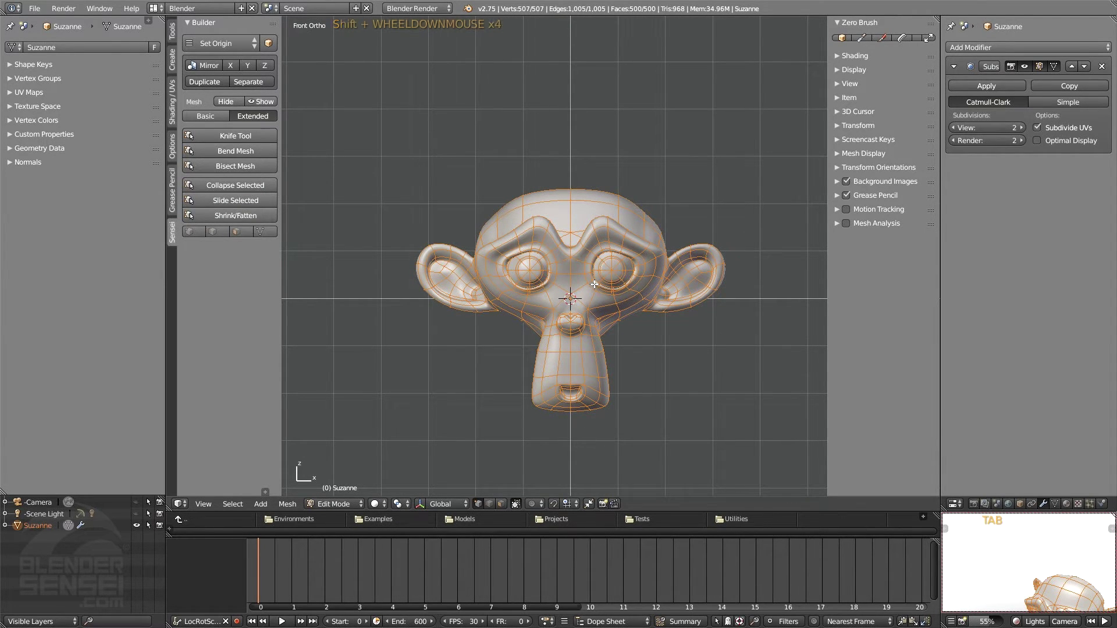
key("z")
key("b")
left_click_drag(359, 101, 568, 449)
scroll(568, 449, "up", 2)
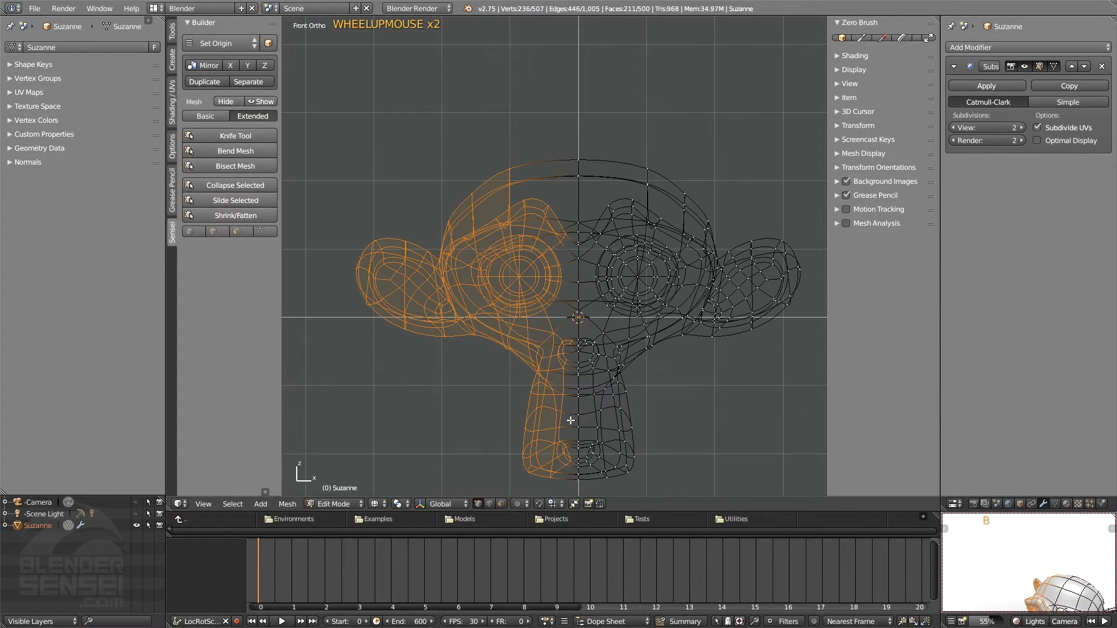
middle_click_drag(568, 448, 572, 356, "shift")
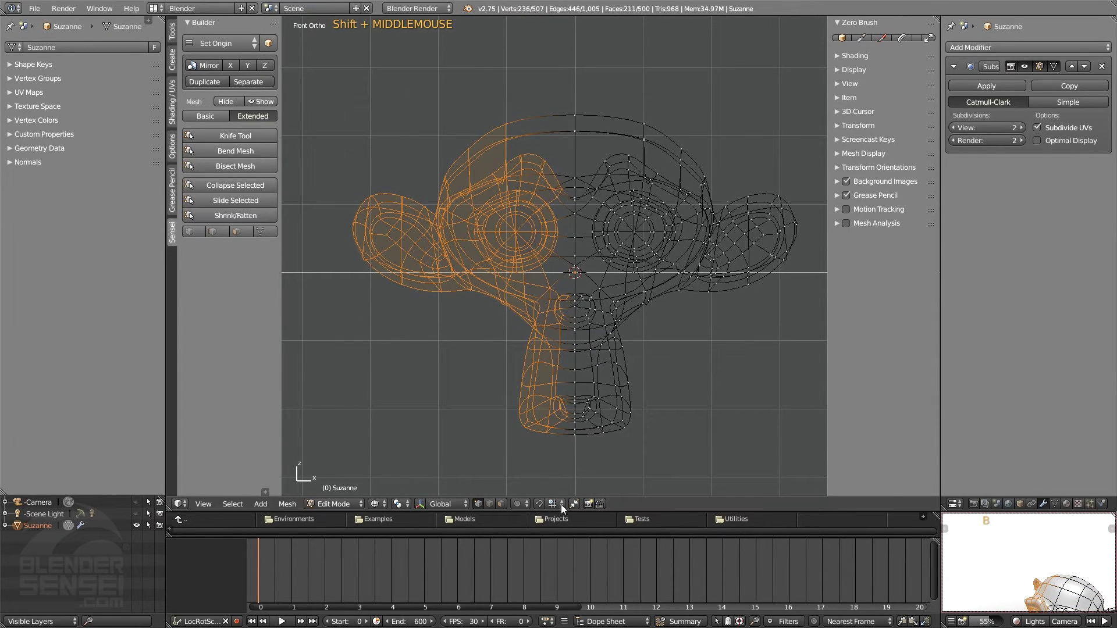
key("x")
left_click(647, 429)
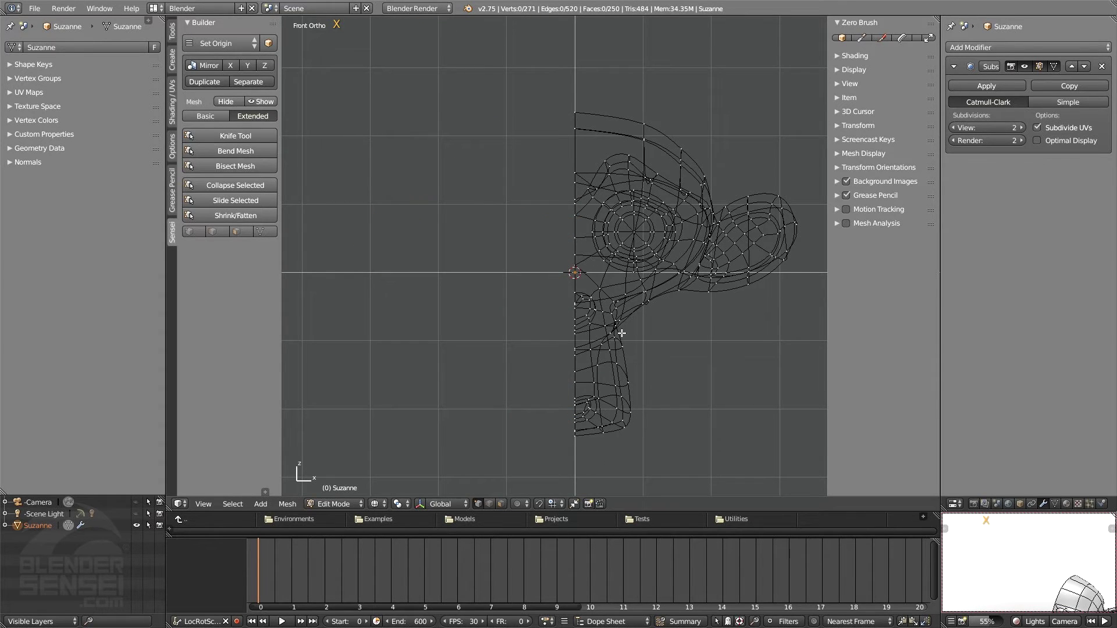
- With solid shading, rotate the whole half mesh about 90° clockwise in the front view and return to Object Mode
mouse_move(621, 333)
middle_mouse_down()
mouse_move(640, 337)
mouse_move(670, 387)
mouse_move(661, 368)
mouse_move(634, 399)
mouse_move(655, 391)
mouse_move(628, 392)
middle_mouse_up()
scroll(661, 352, "down", 6)
key("z")
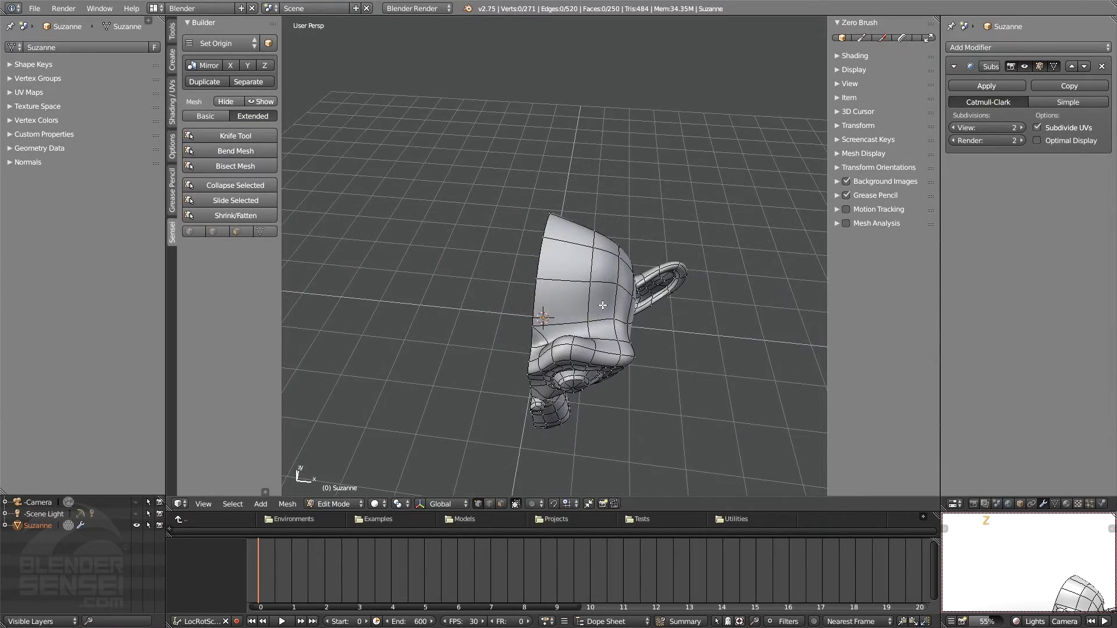
middle_click_drag(625, 300, 597, 253)
key("KP_1")
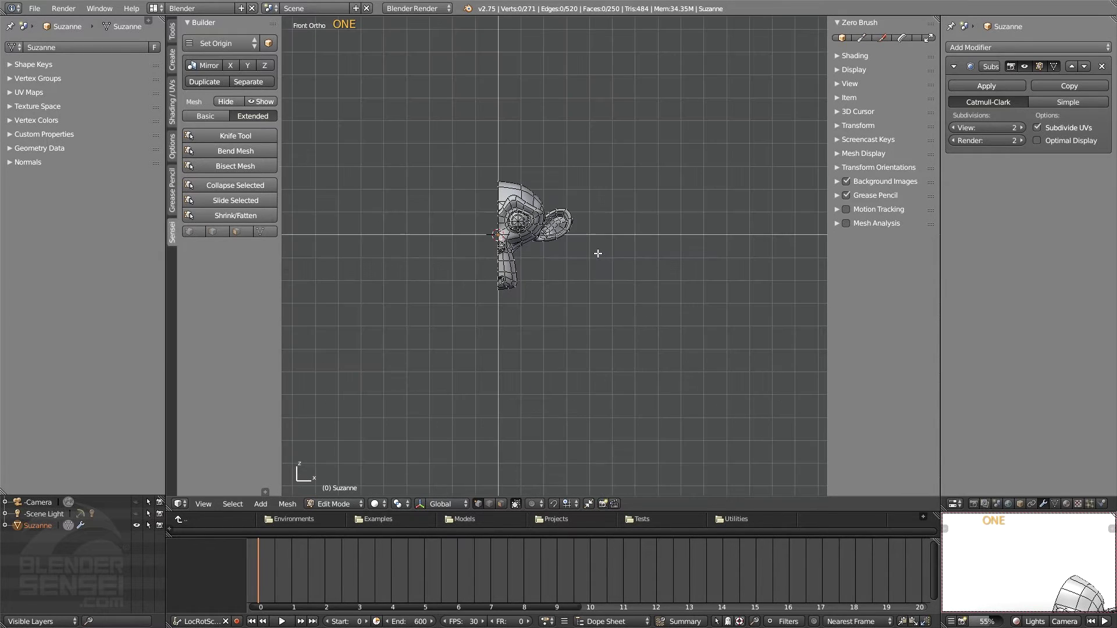
scroll(569, 297, "up", 2)
middle_click_drag(569, 297, 622, 307, "shift")
key("a")
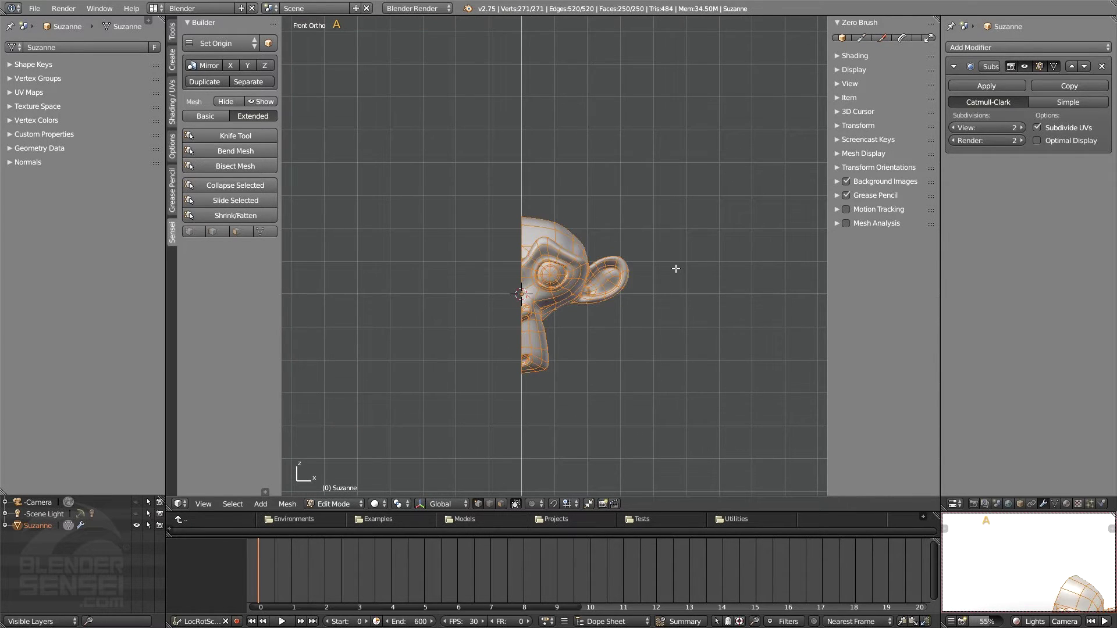
key("r")
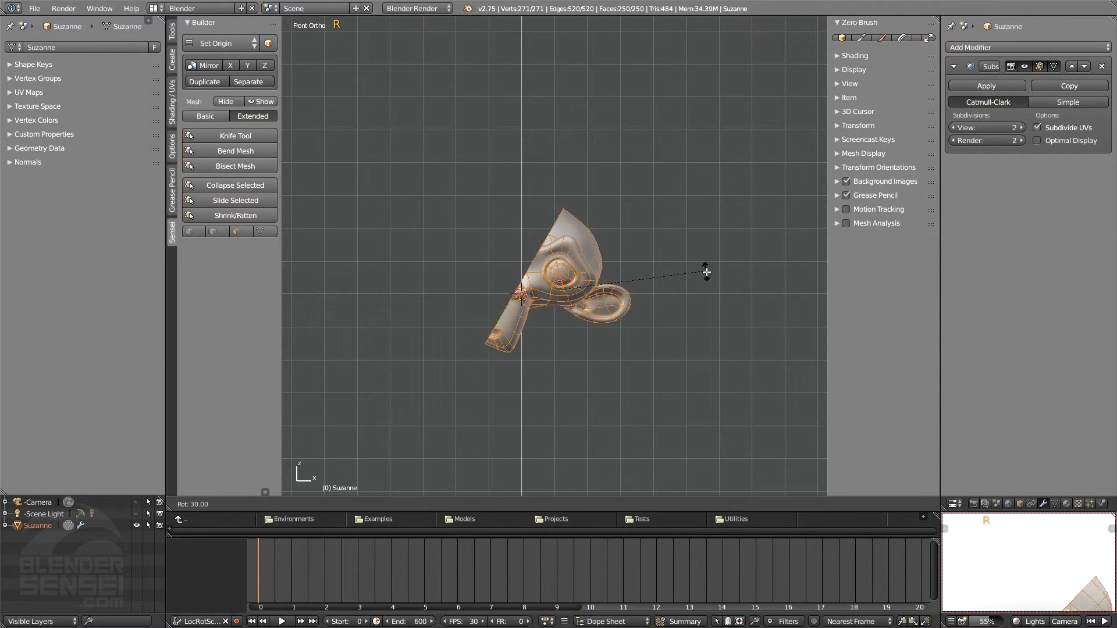
left_click(648, 413)
middle_click_drag(562, 310, 533, 355)
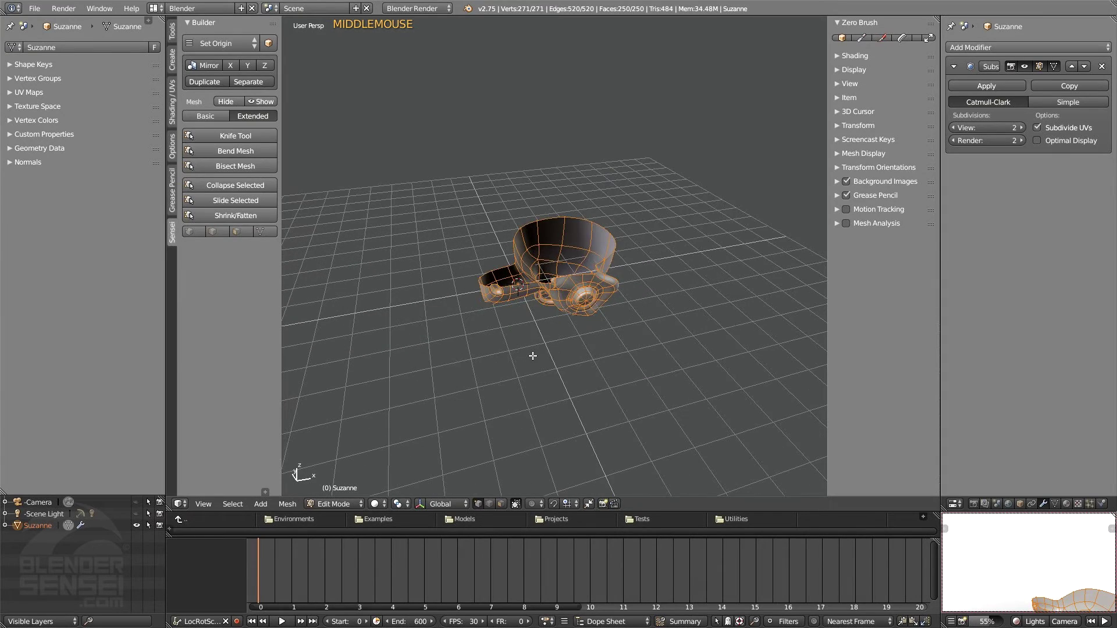
key("Tab")
- Add a Mirror modifier on the X axis to the rotated half head and inspect the mirrored shape
middle_click_drag(615, 287, 617, 337)
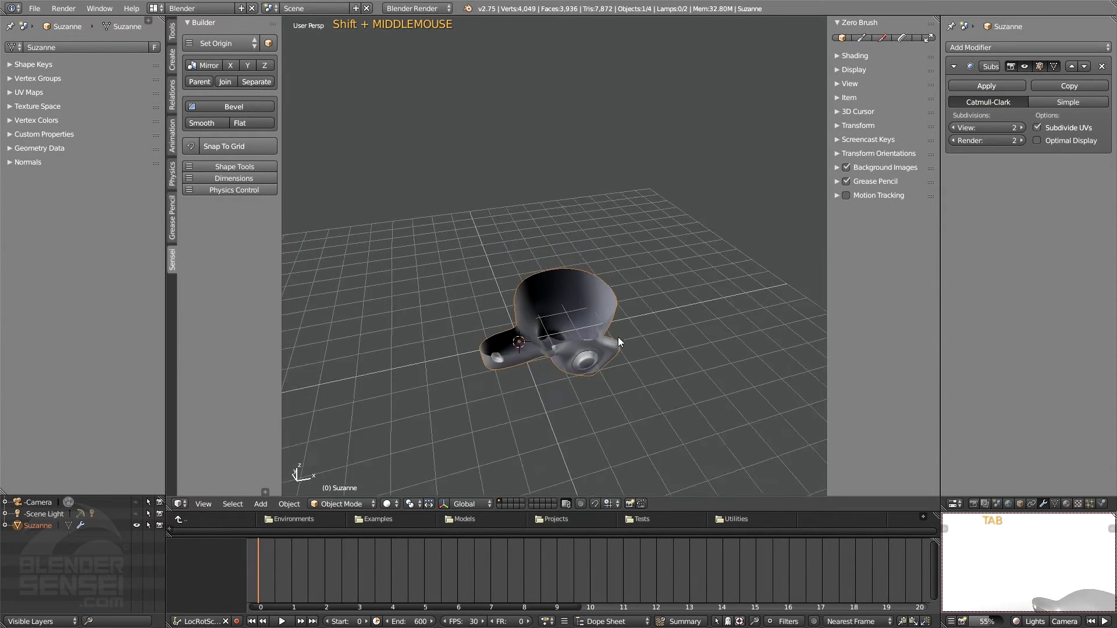
scroll(613, 379, "up", 2)
middle_click_drag(615, 384, 516, 348)
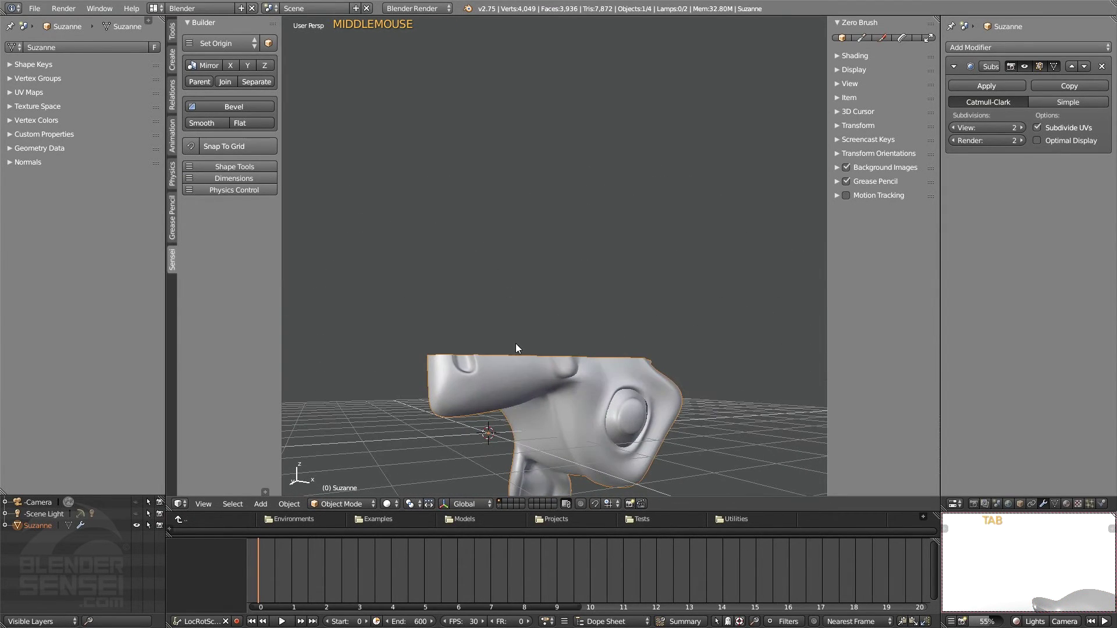
middle_click_drag(627, 355, 549, 363)
scroll(631, 359, "down", 1)
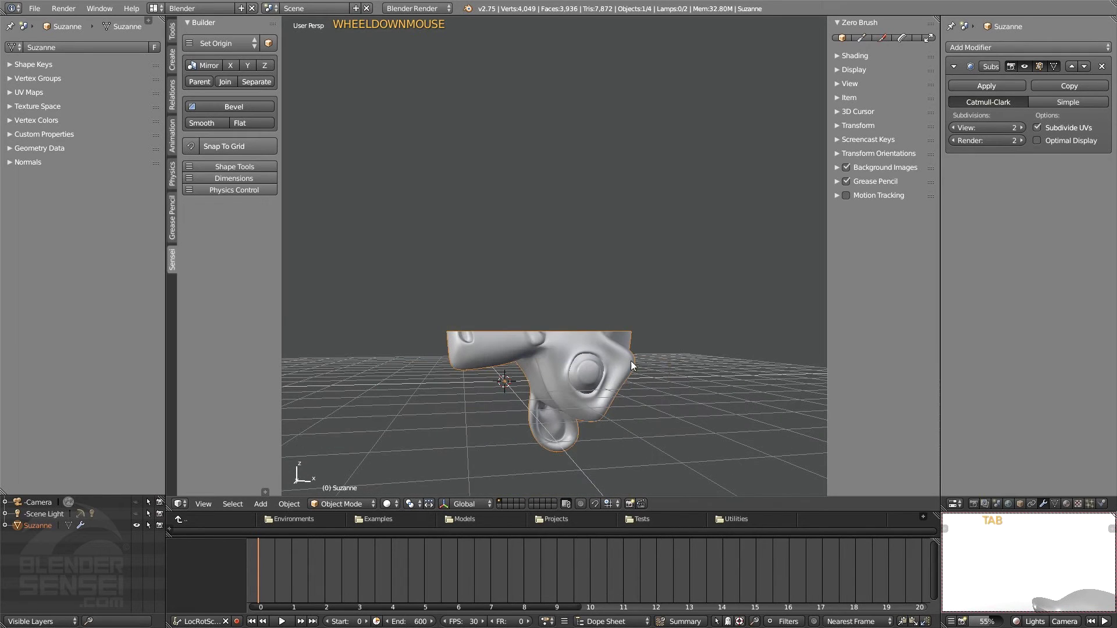
key("shift+w")
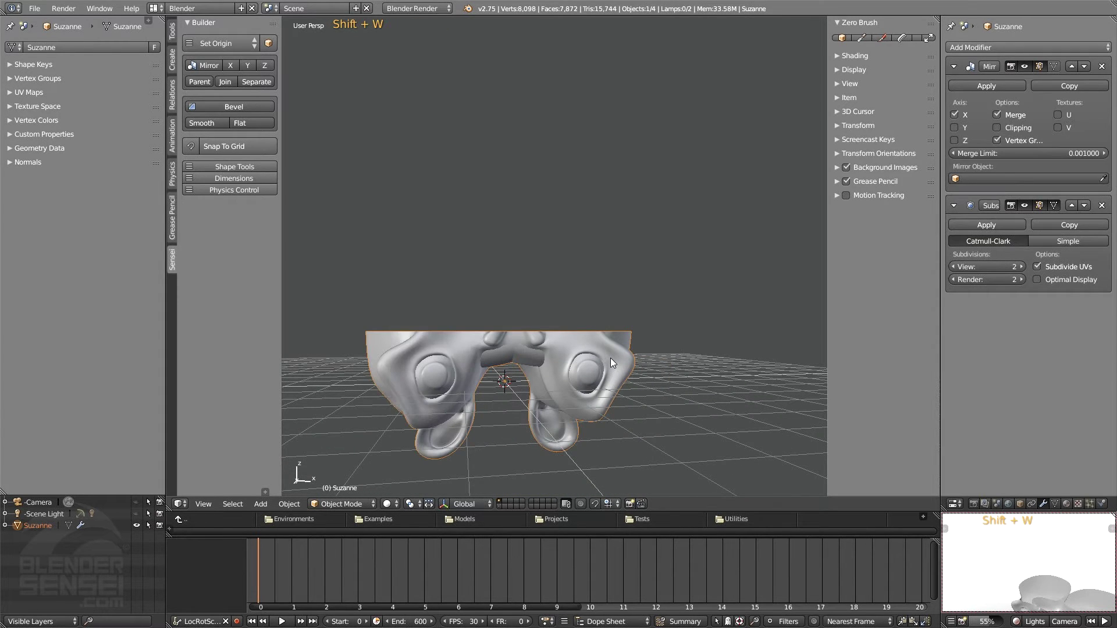
middle_click_drag(605, 350, 441, 368)
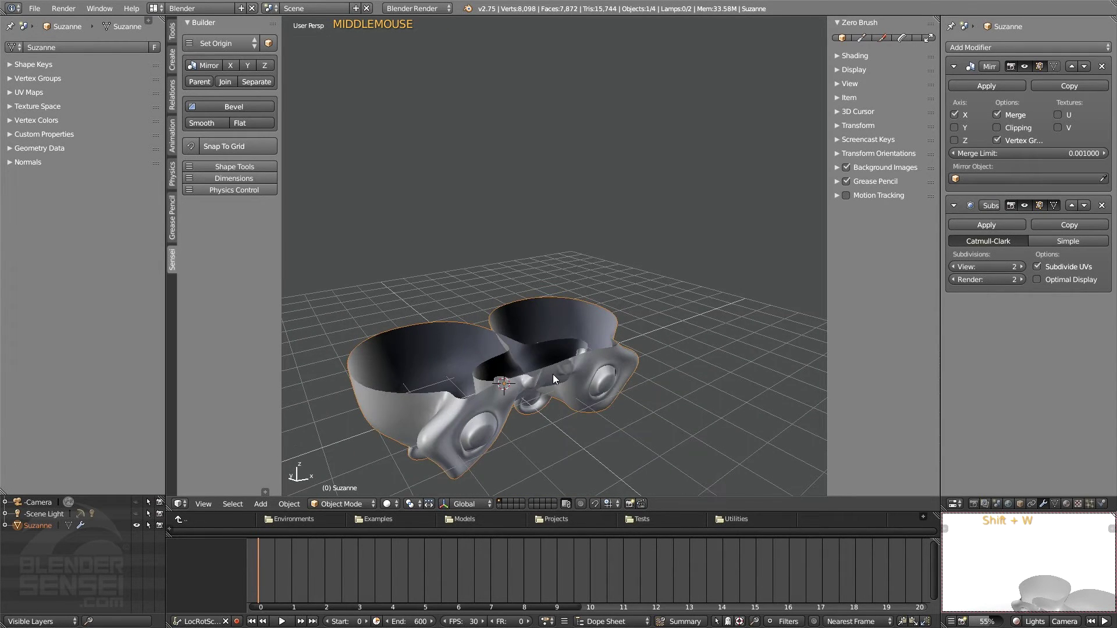
middle_click_drag(540, 372, 515, 357)
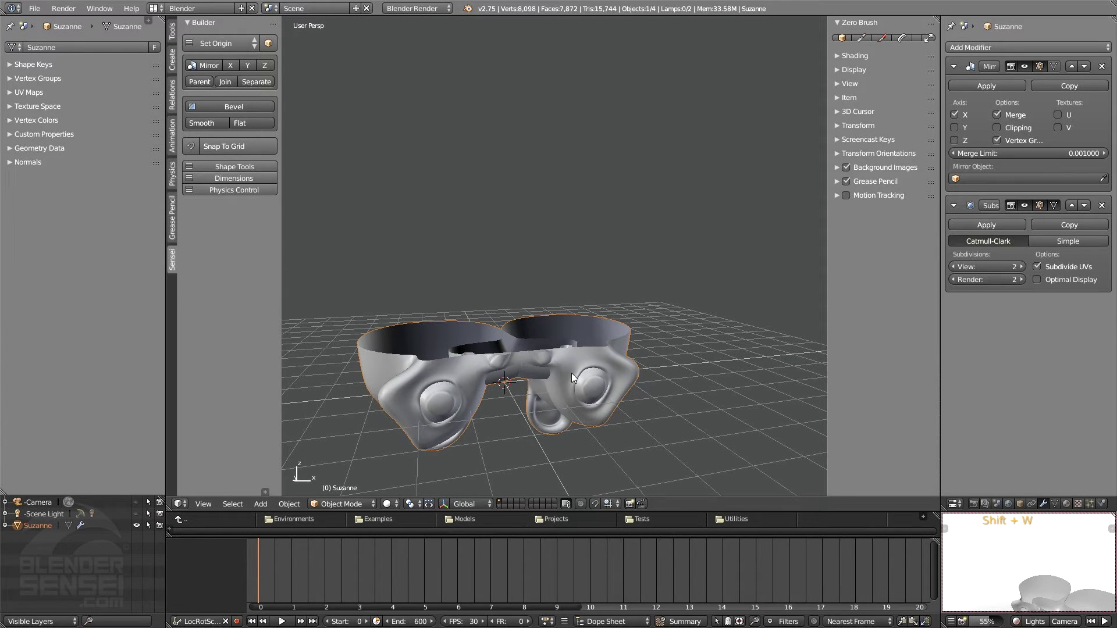
- Switch the Mirror modifier to the Z axis and inspect the overlapping halves from several sides
key("shift+w")
key("shift+w")
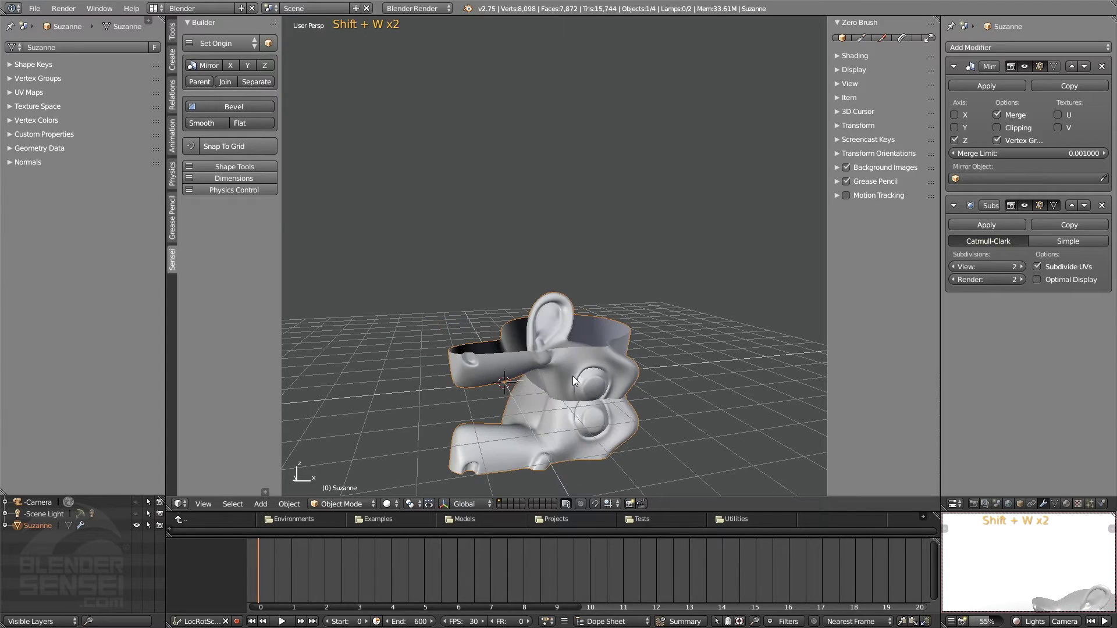
middle_click_drag(574, 375, 553, 360)
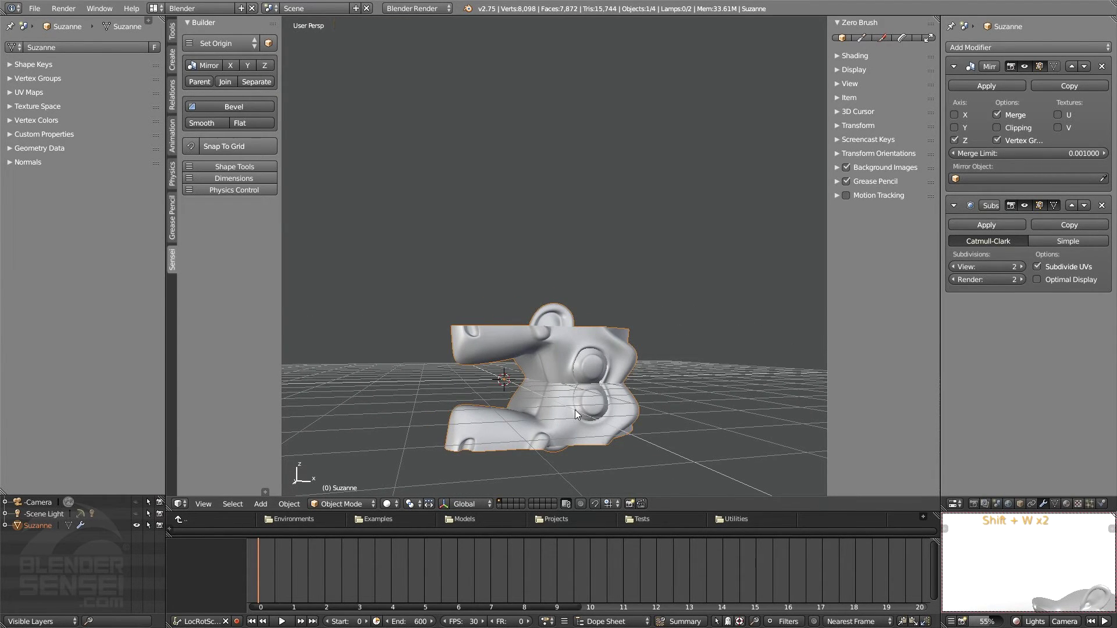
middle_click_drag(574, 409, 602, 270)
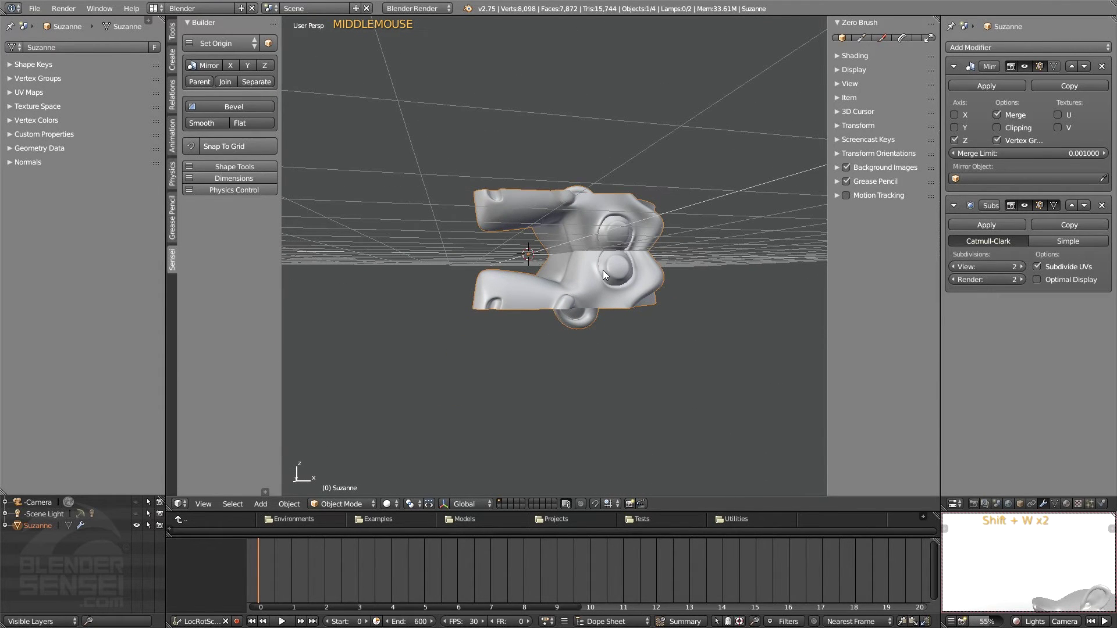
- In Edit Mode, move the half mesh down along the Z axis through the mirror plane to separate the halves
key("Tab")
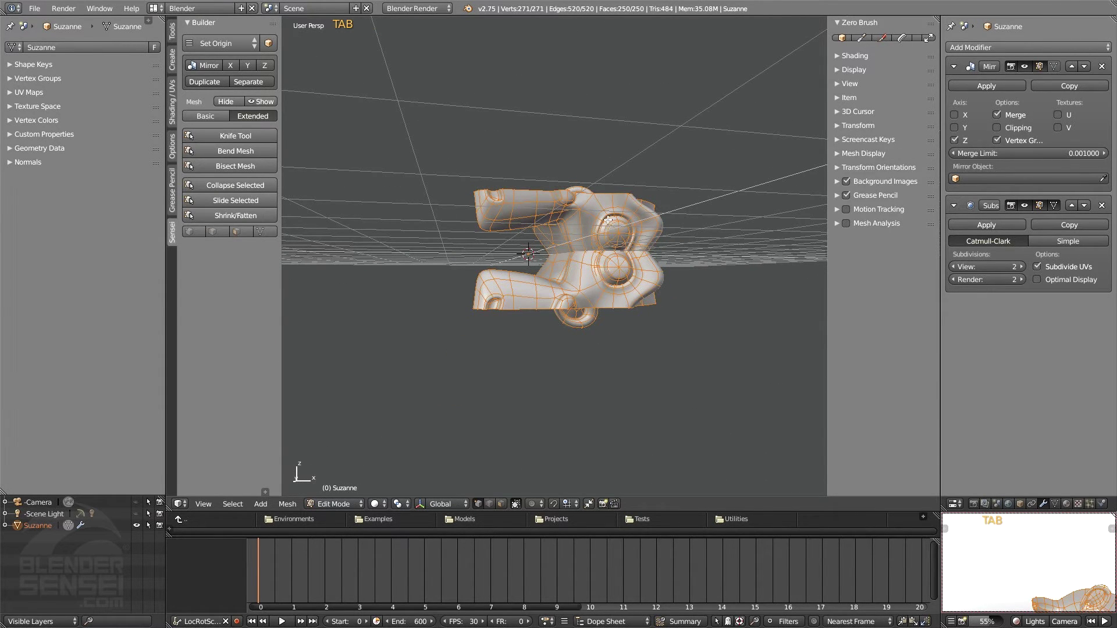
key("g")
key("z")
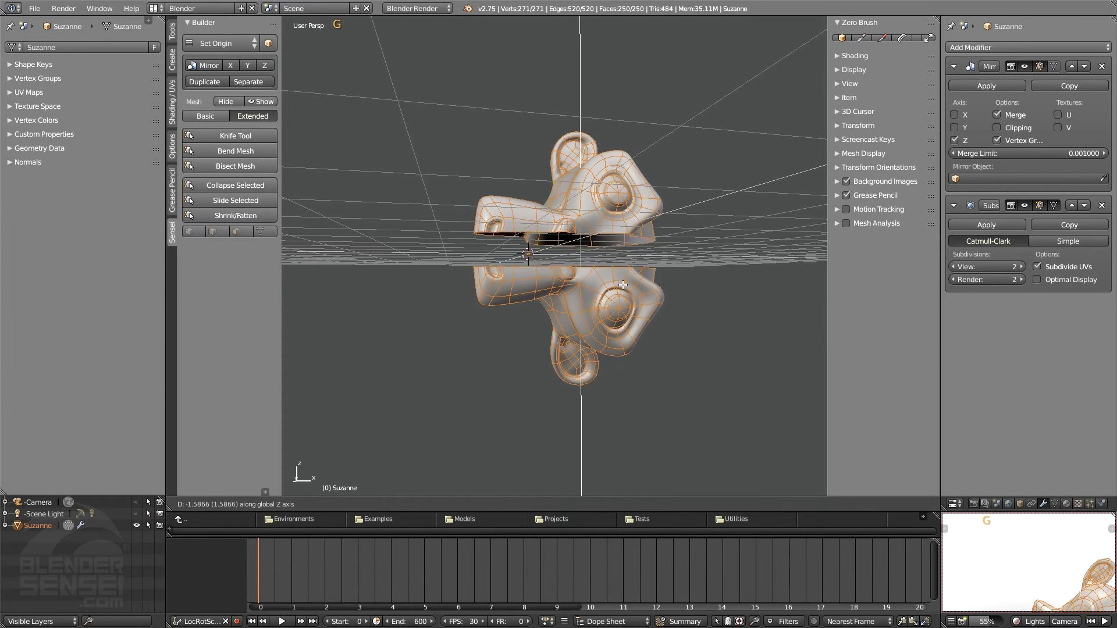
key("Return")
- Enable Clipping on the Mirror modifier and move the half mesh until its open edge meets the mirrored copy
left_click(997, 128)
key("g")
key("y")
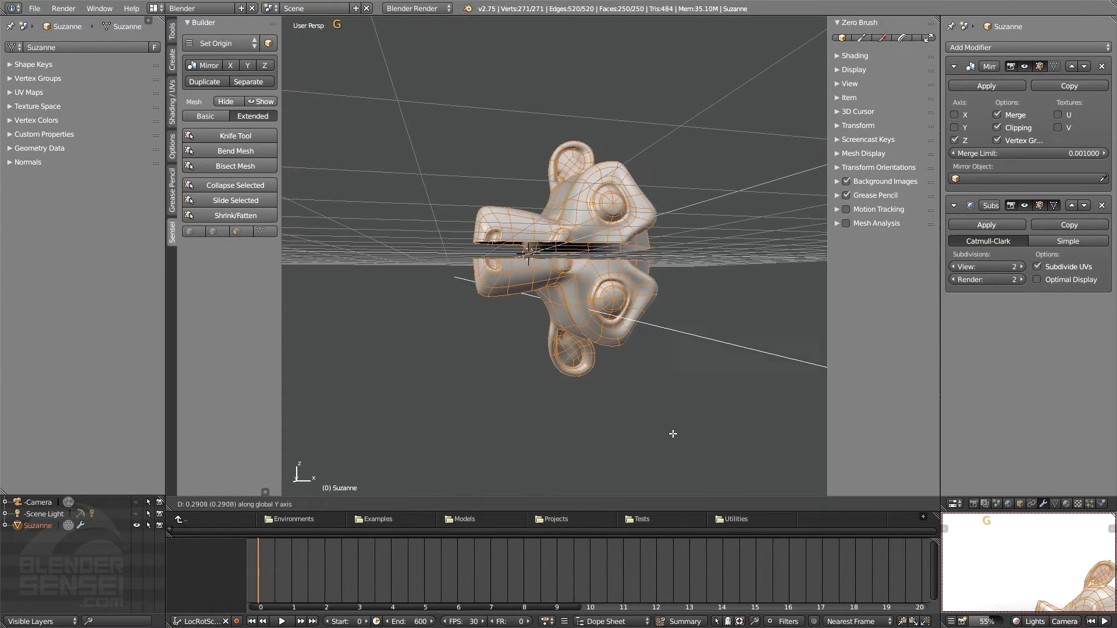
left_click(673, 429)
- Extrude a face on the side of the monkey's muzzle outward into a long mirrored spike, and return to Object Mode
middle_click_drag(673, 429, 619, 231)
left_click(527, 252)
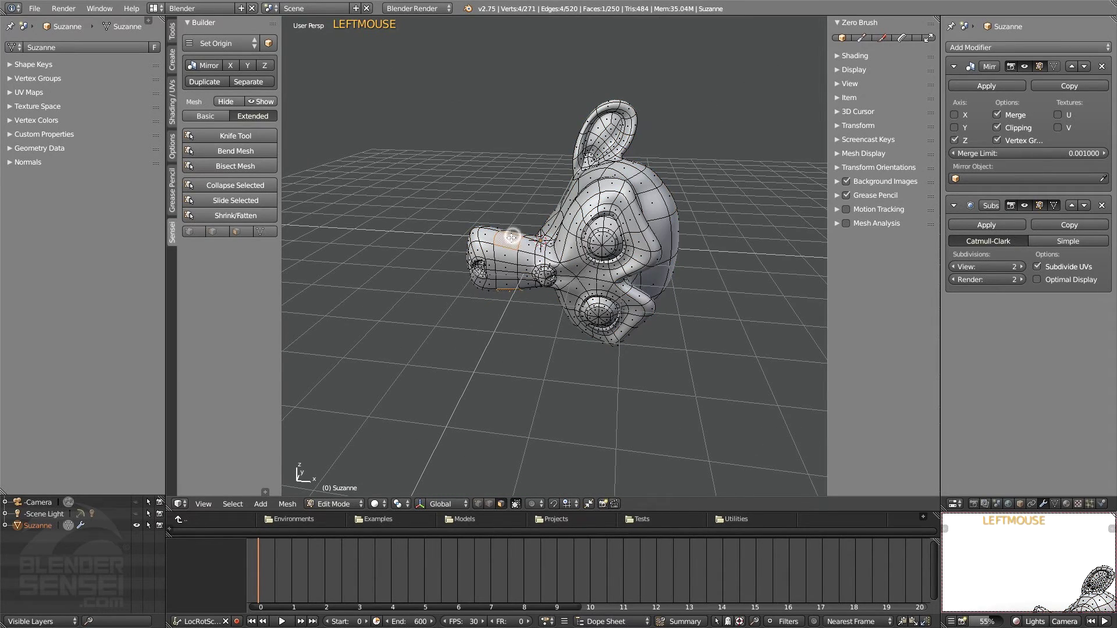
middle_click_drag(527, 251, 532, 238)
key("e")
key("e")
left_click(544, 325)
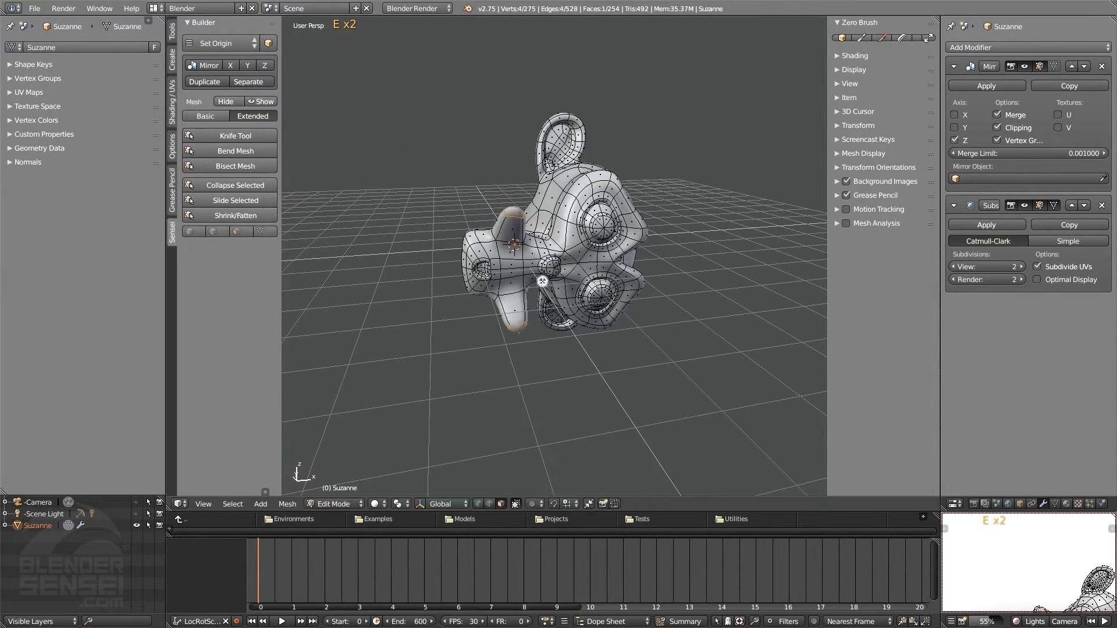
middle_click_drag(544, 326, 667, 298)
key("Tab")
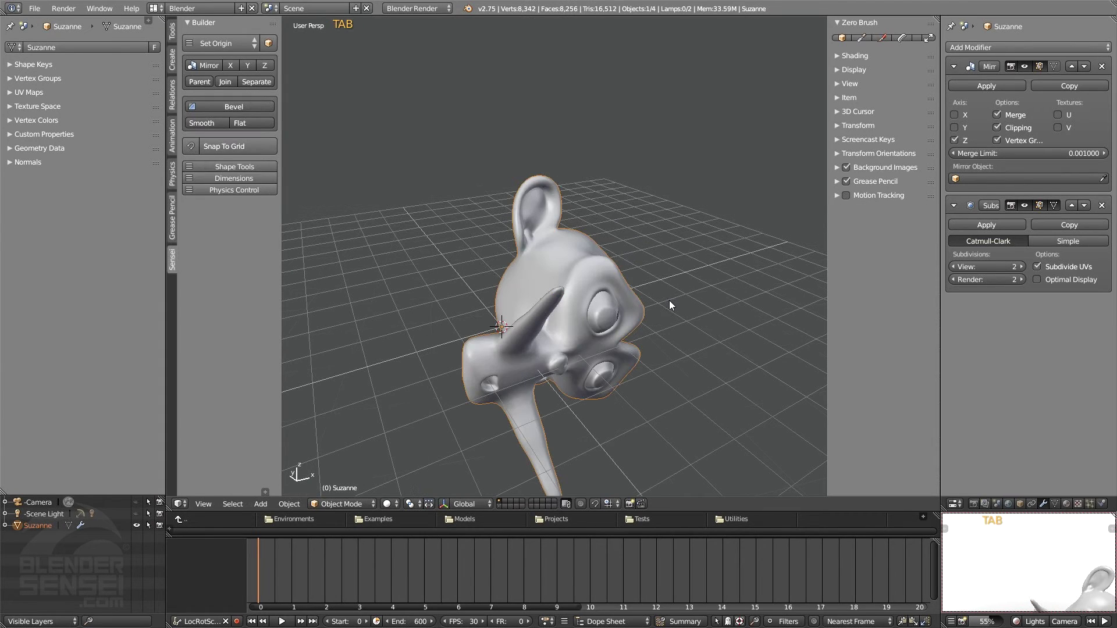
- Rotate the monkey head in front view, with angle snapping, until it stands upright
key("KP_1")
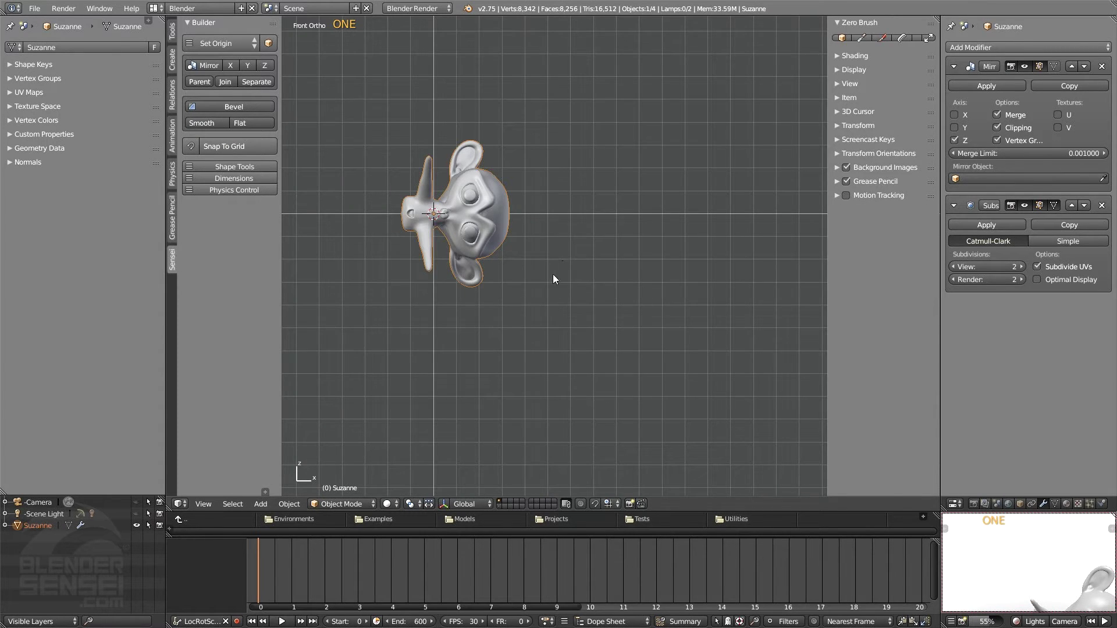
middle_click_drag(552, 274, 630, 379, "shift")
key("r")
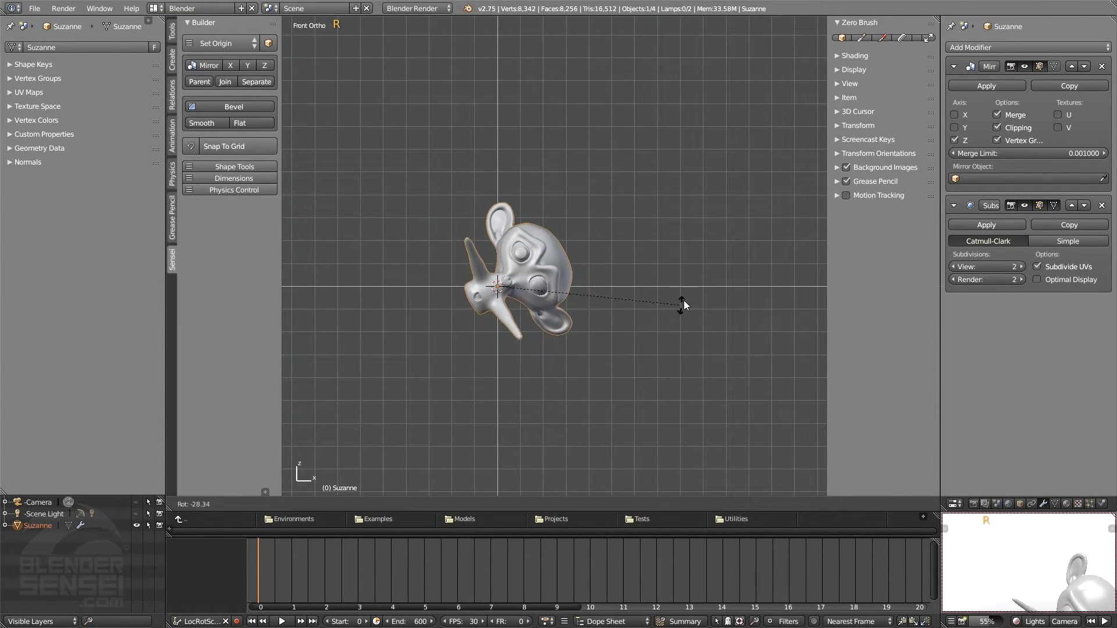
left_click(578, 169, "ctrl")
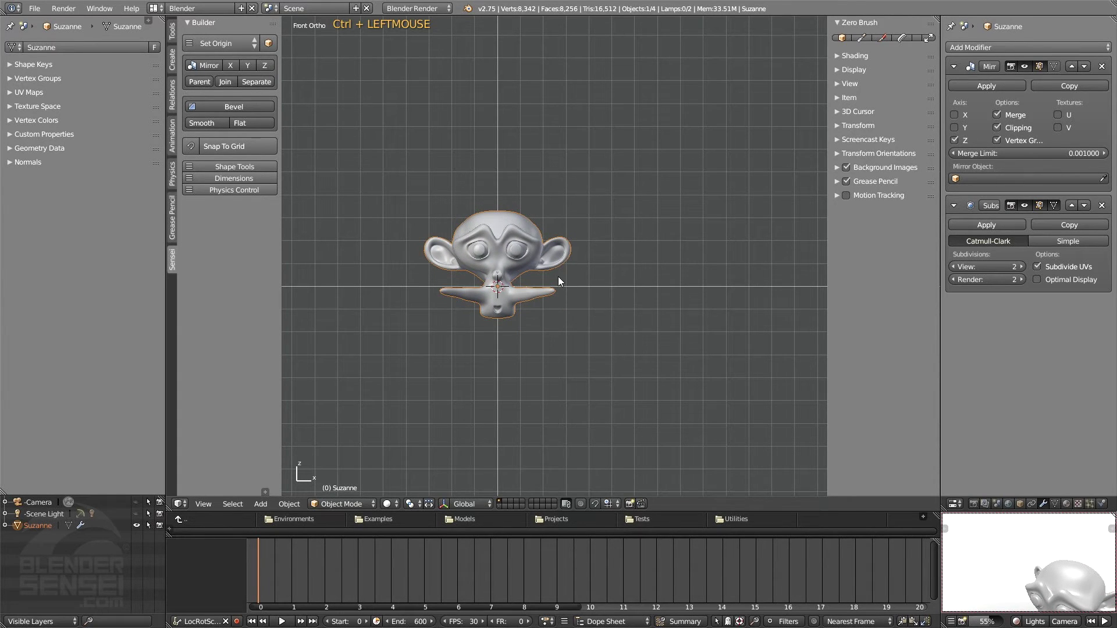
- Place the 3D cursor on the lower edge of the monkey's ear, where the earlobe meets the head
middle_click_drag(557, 277, 545, 319)
key("ctrl+alt+shift+space")
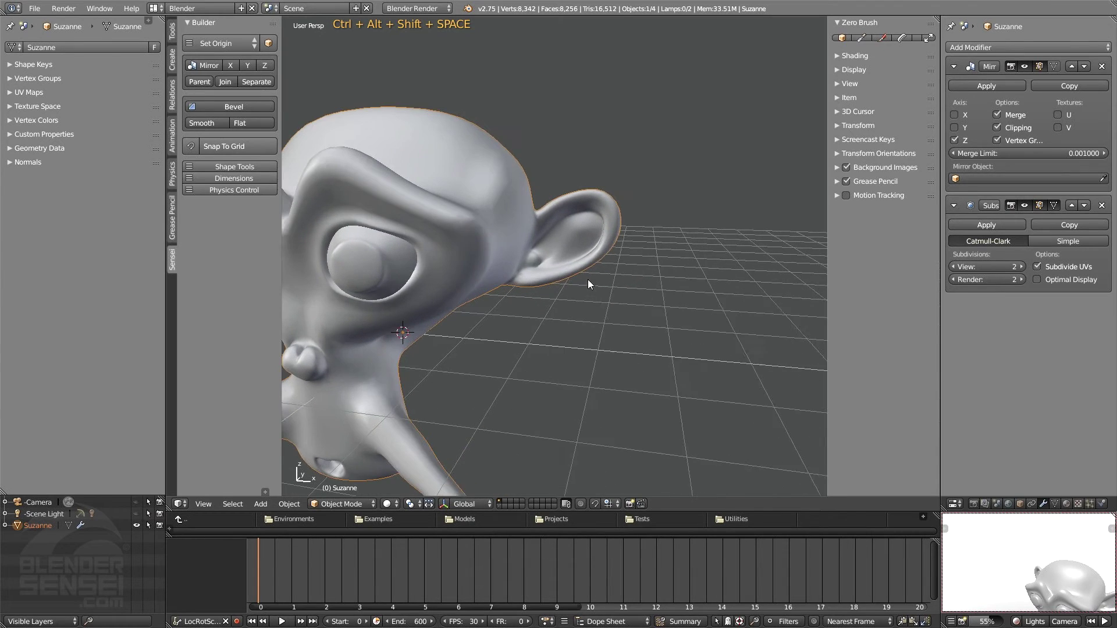
middle_click_drag(587, 279, 812, 261, "shift")
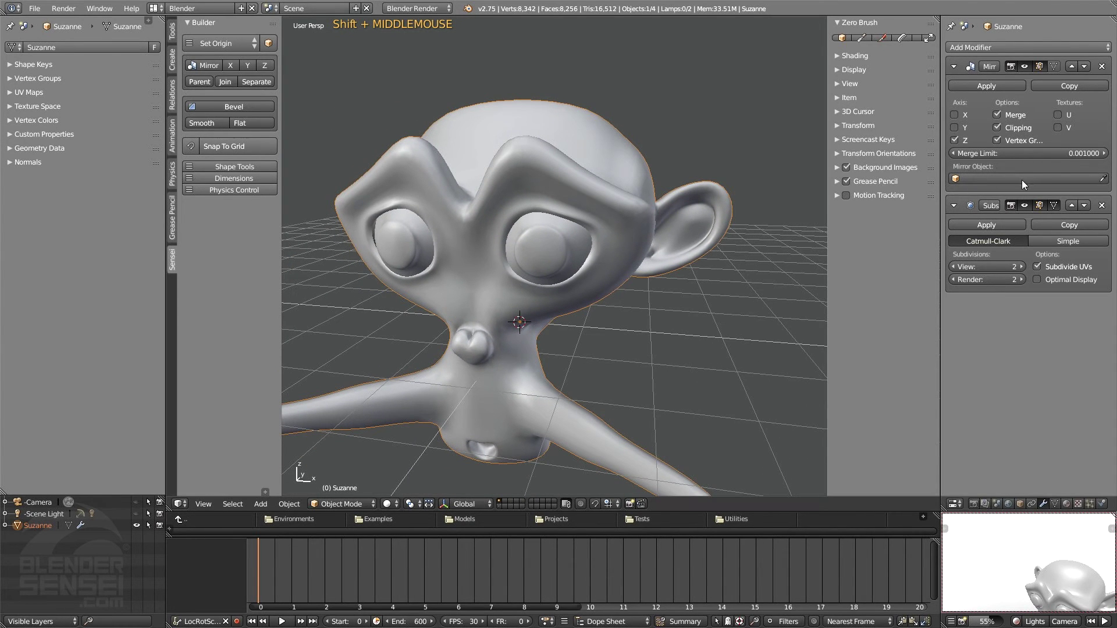
middle_click_drag(807, 212, 593, 275, "shift")
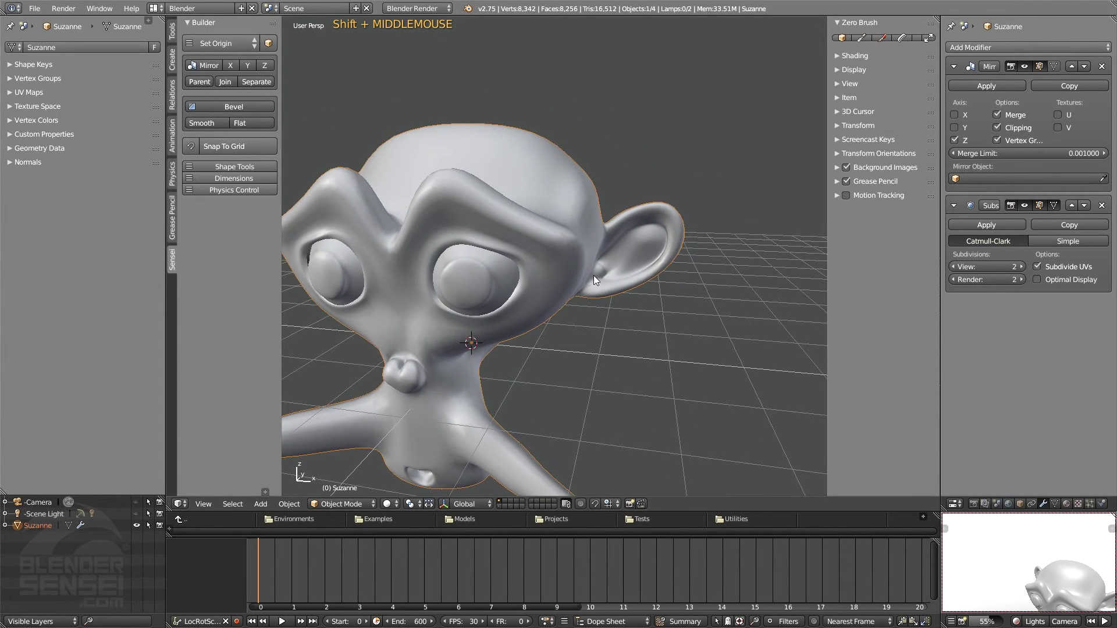
middle_click_drag(677, 323, 721, 311)
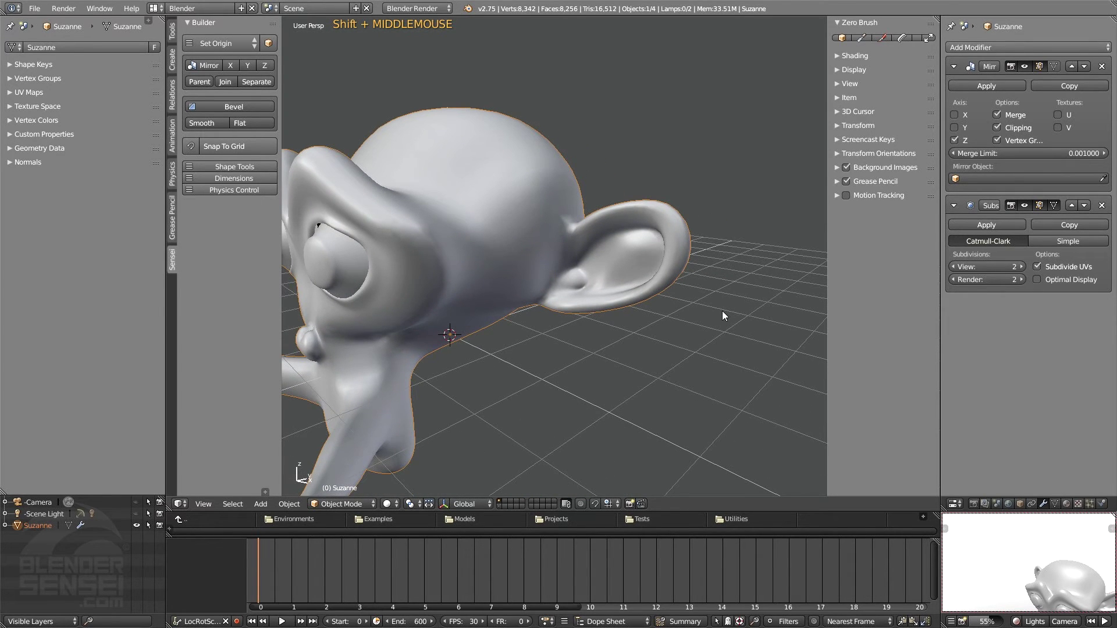
scroll(697, 359, "up", 3)
right_click(581, 338, "alt")
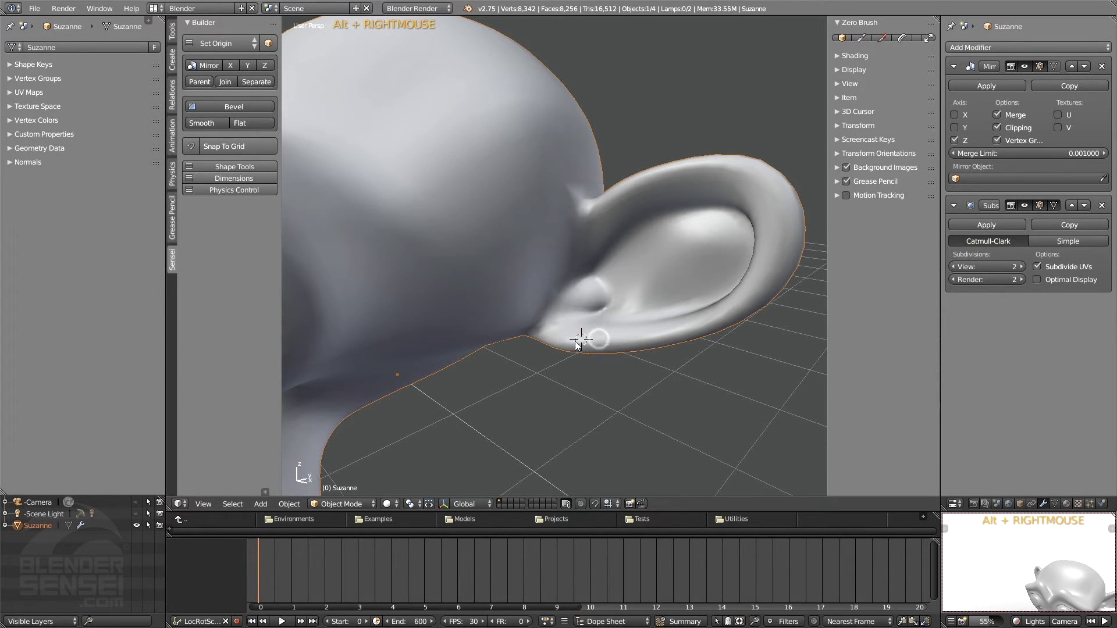
middle_click_drag(567, 342, 593, 326)
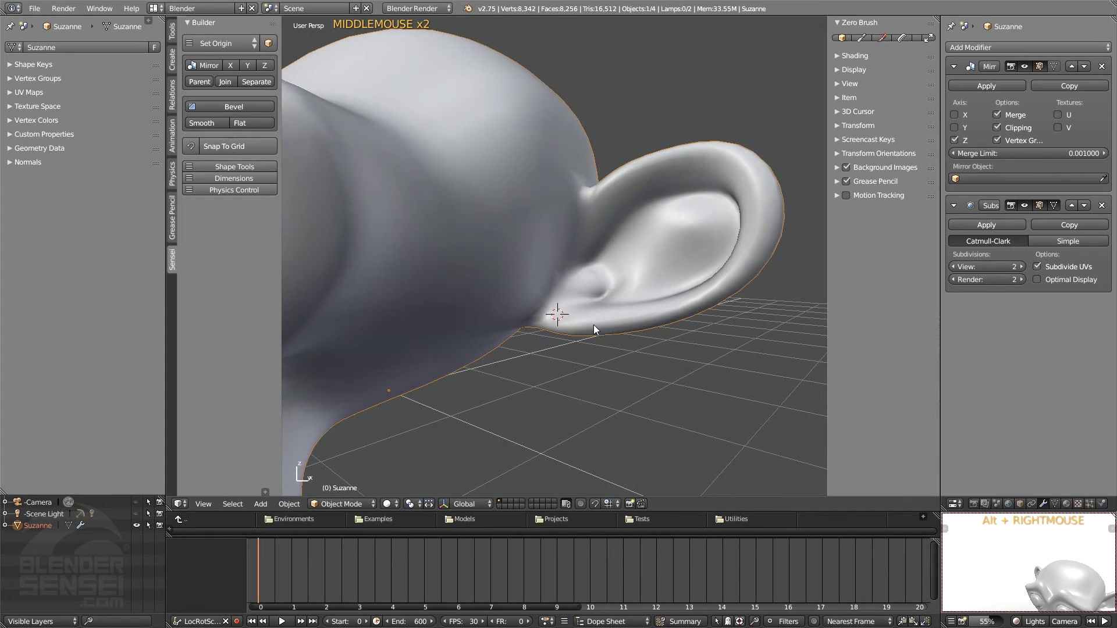
- Add a torus at the 3D cursor and scale it down to earring size
key("shift+a")
mouse_move(602, 314)
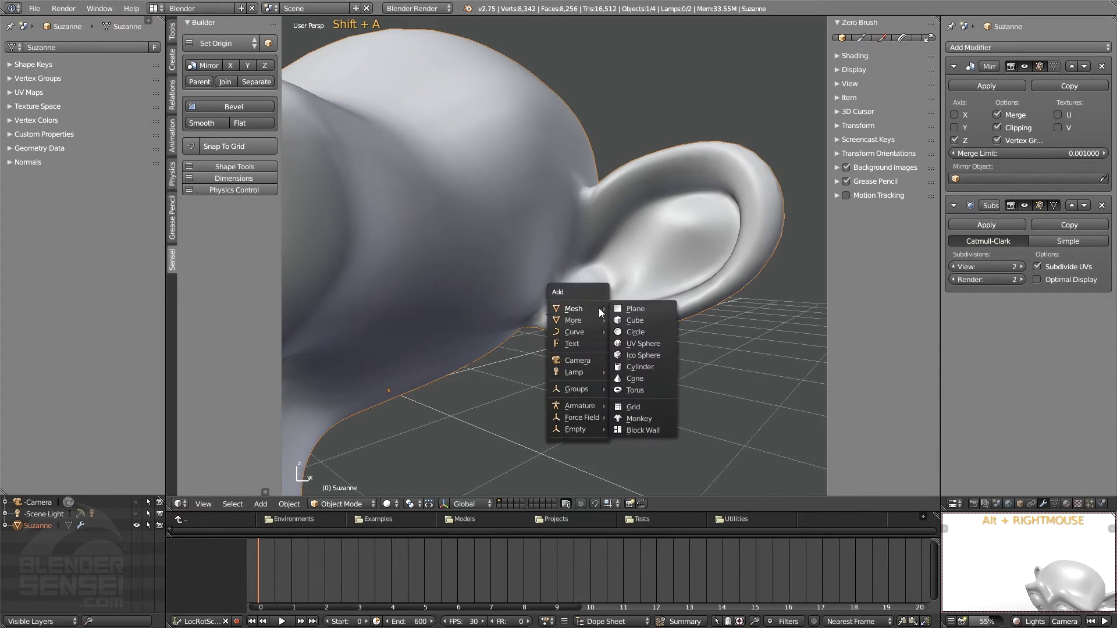
left_click(656, 390)
key("s")
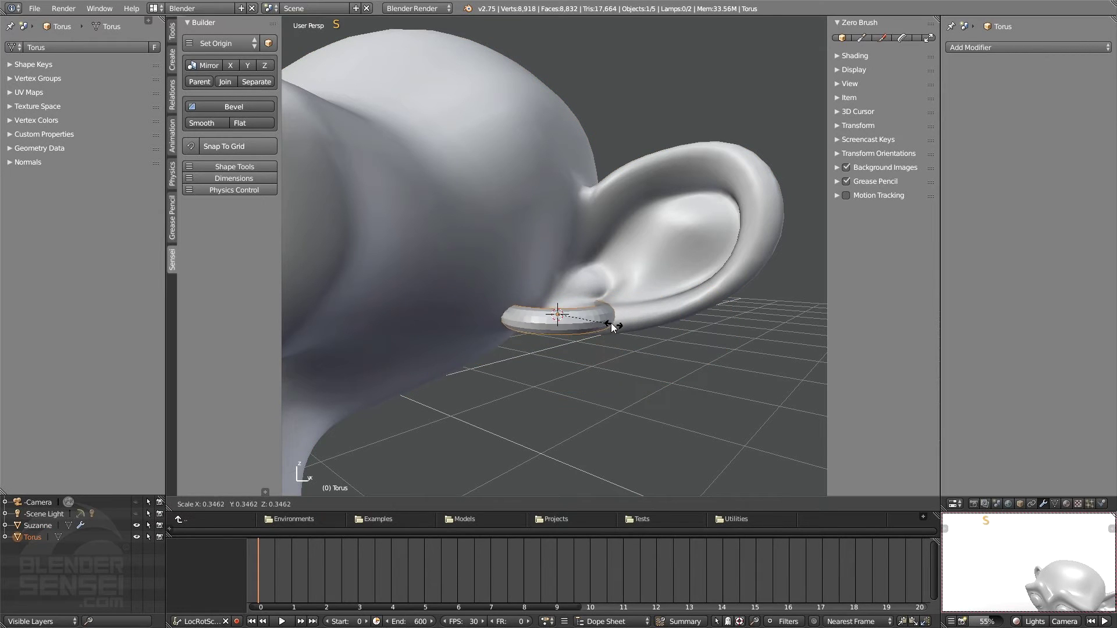
left_click(587, 314)
- Rotate the torus about the global Y axis so the ring stands upright at the earlobe
scroll(651, 305, "up", 4)
key("r")
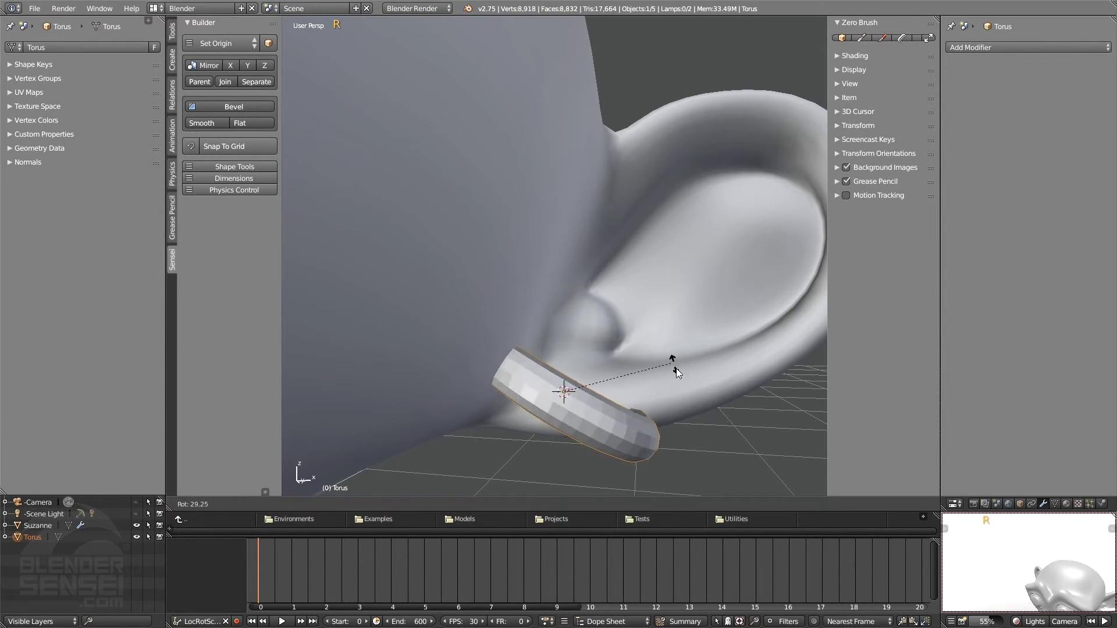
key("z")
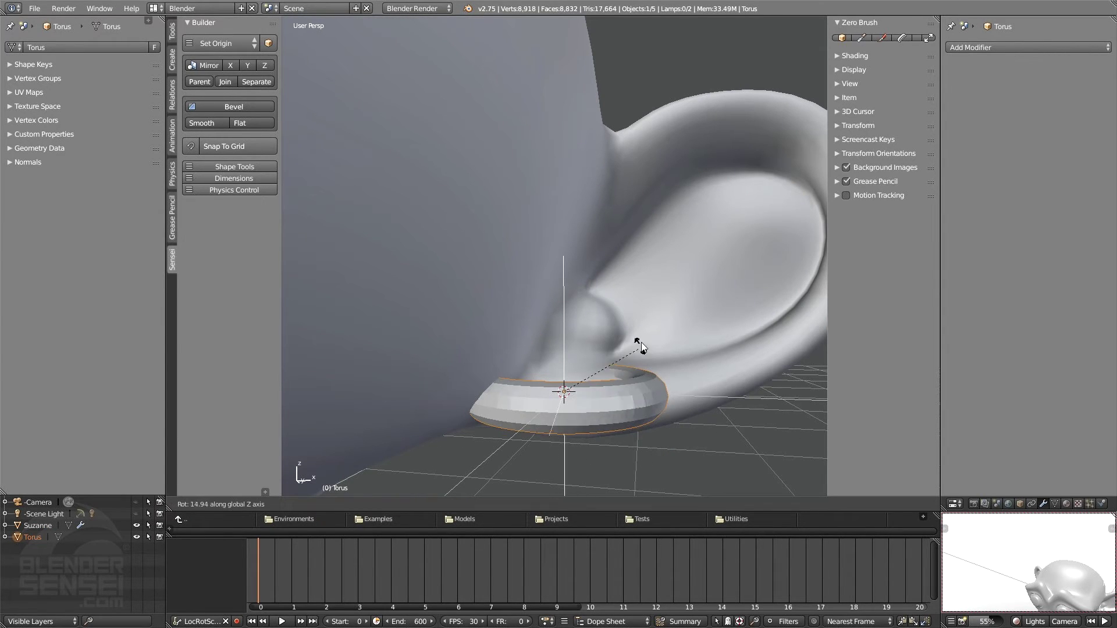
key("y")
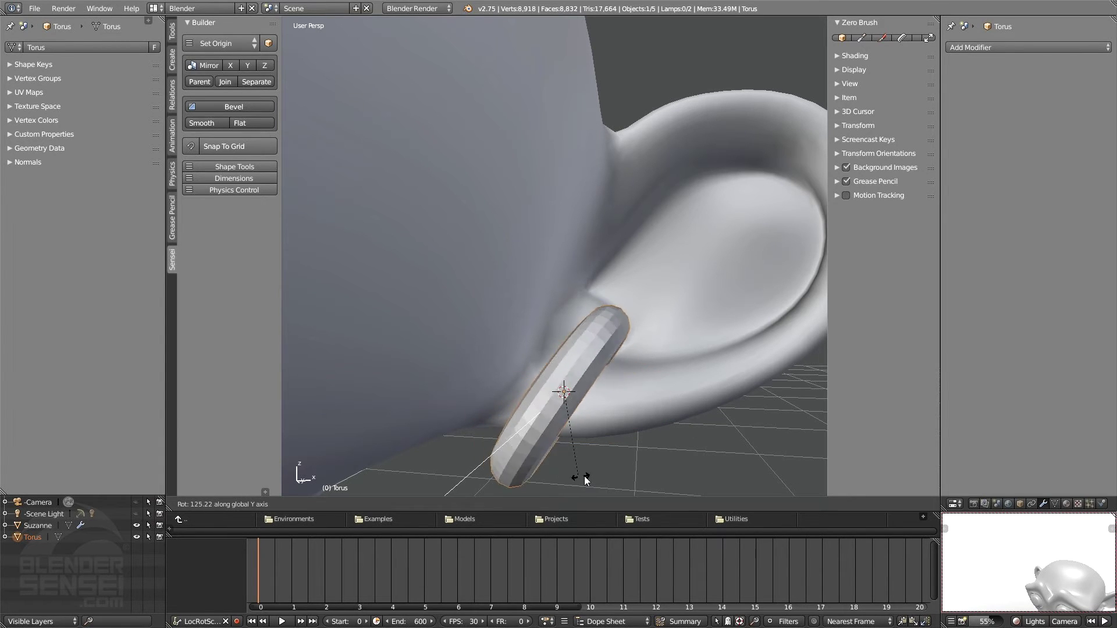
left_click(640, 468)
- Smooth the torus with a Subdivision Surface modifier and move it so it hangs through the earlobe
middle_click_drag(640, 466, 622, 358)
key("w")
key("g")
left_click(524, 352)
scroll(533, 347, "down", 2)
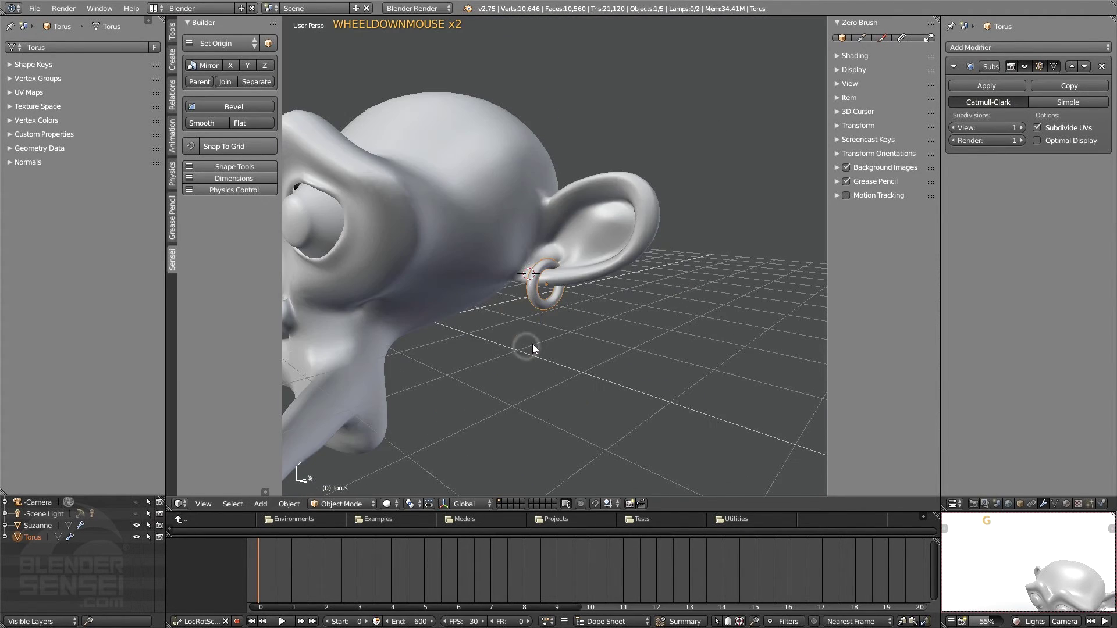
- Add a Mirror modifier on the X axis to the earring and check both ears for a mirrored copy
middle_click_drag(580, 309, 673, 313)
key("shift+w")
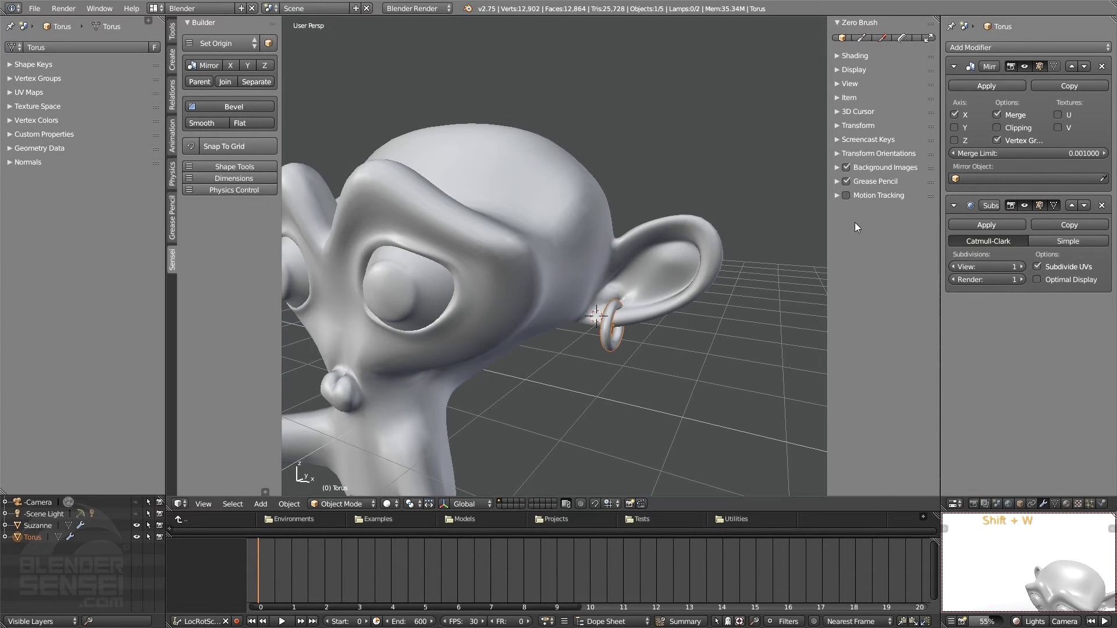
middle_click_drag(605, 332, 686, 308)
middle_click_drag(692, 224, 612, 229, "shift")
scroll(612, 266, "up", 3)
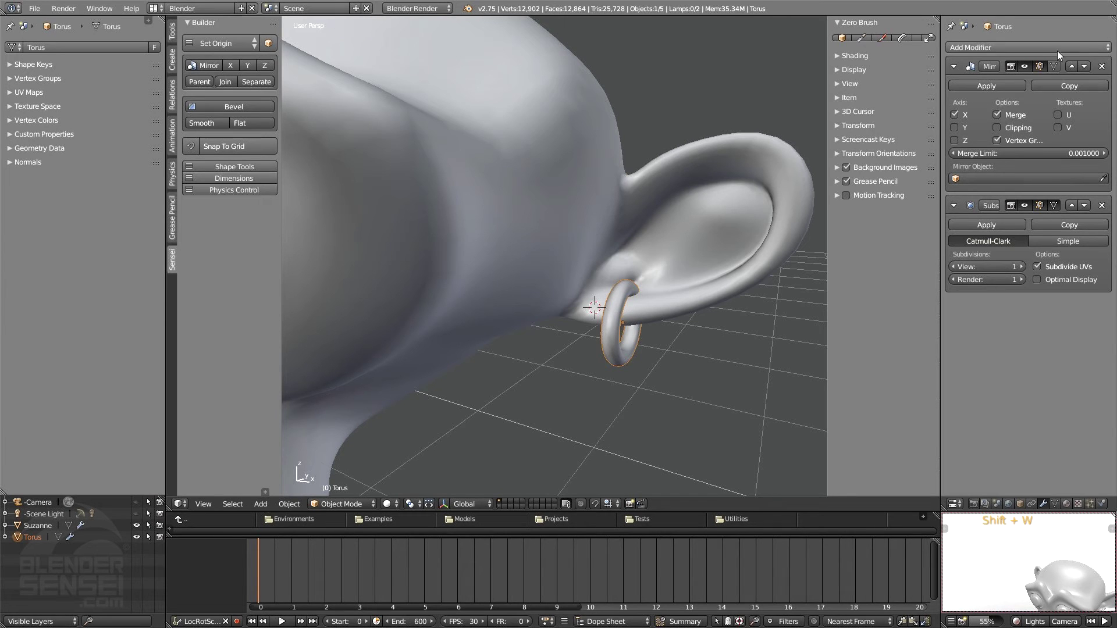
scroll(607, 317, "down", 5)
scroll(598, 316, "up", 2)
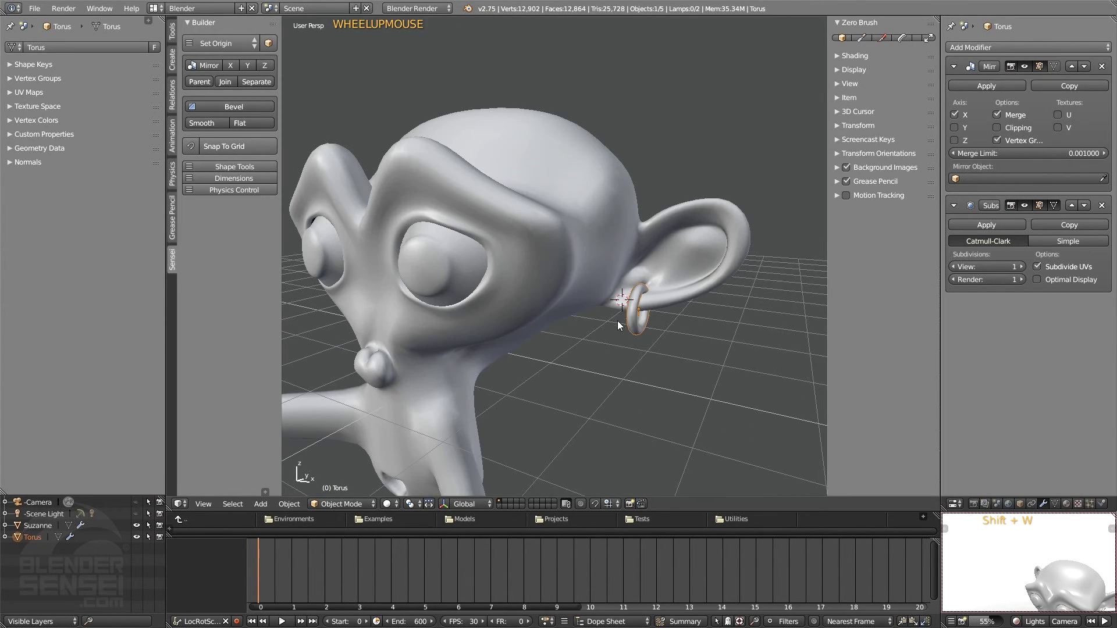
middle_click_drag(616, 320, 470, 310)
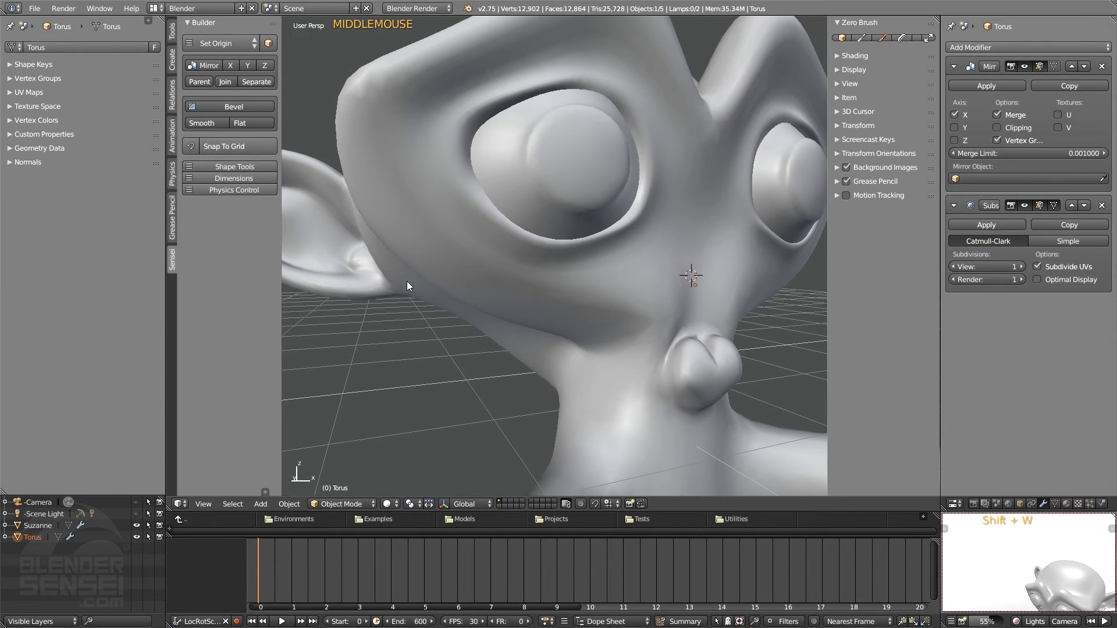
middle_click_drag(653, 348, 617, 349)
middle_click_drag(616, 349, 620, 330, "shift")
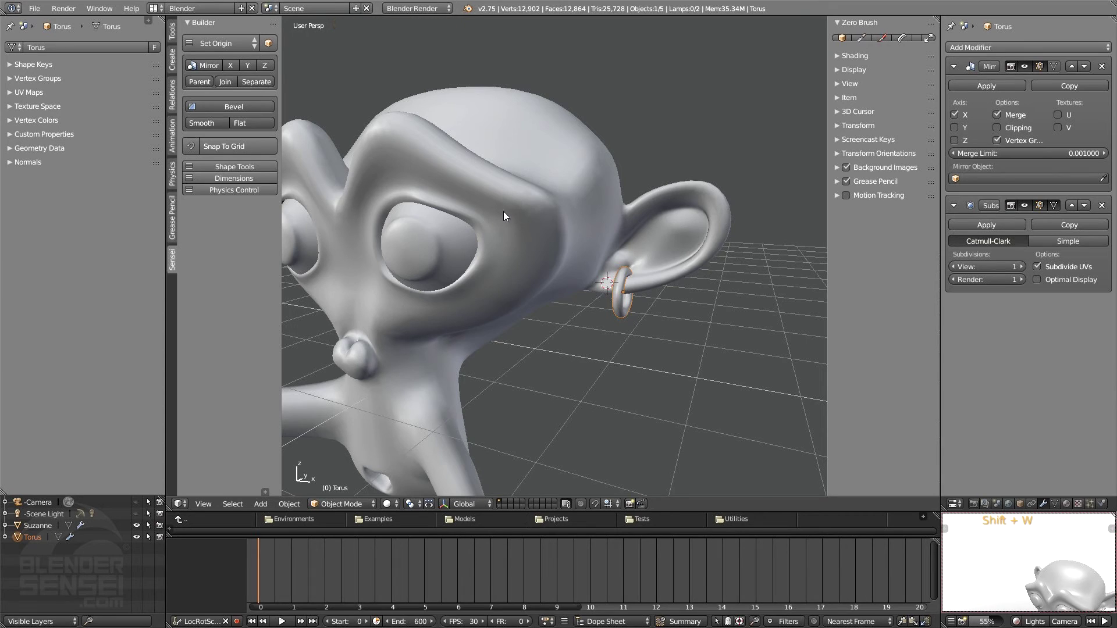
- Set Suzanne as the earring's Mirror Object and cycle the mirror axis from X through Y to Z
left_click(996, 177)
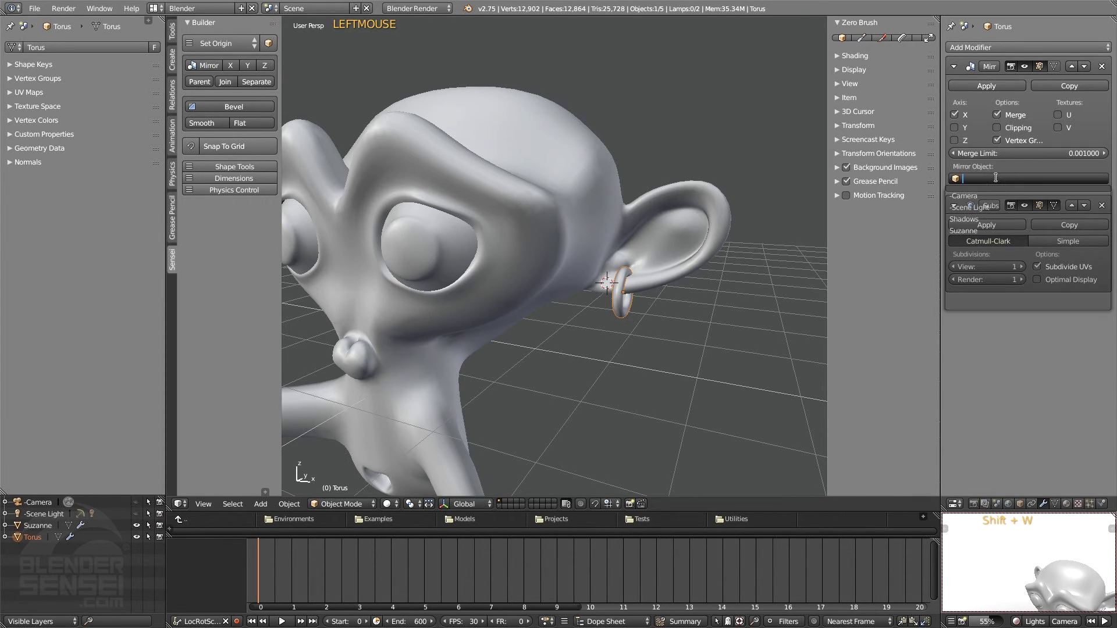
left_click(972, 231)
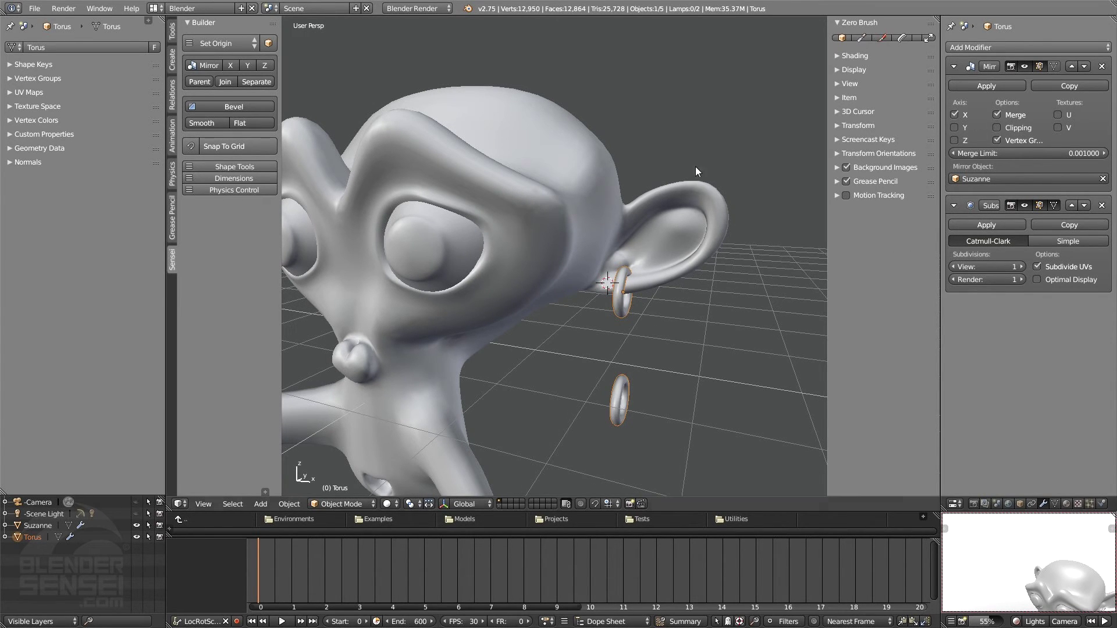
key("shift+w")
key("shift+w")
key("shift+w")
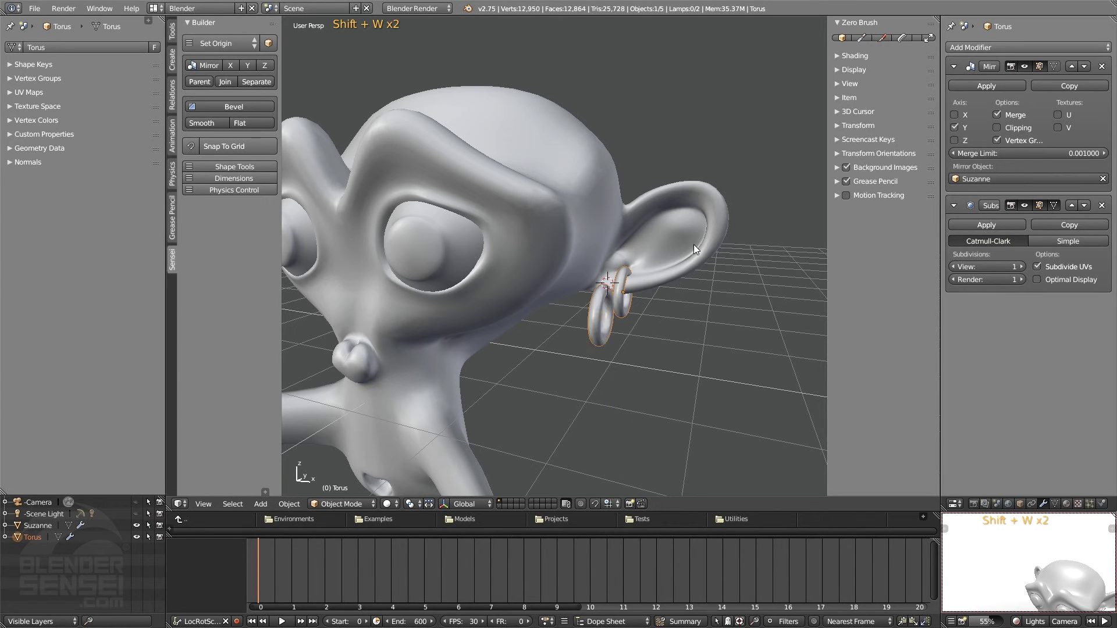
middle_click_drag(599, 283, 630, 283)
mouse_move(668, 320)
middle_mouse_down()
mouse_move(498, 303)
mouse_move(616, 293)
mouse_move(528, 295)
mouse_move(666, 316)
middle_mouse_up()
- In Edit Mode, scale up two separate face loops at the earring's bottom into thick bulges, and return to Object Mode
key("Tab")
scroll(669, 320, "up", 5)
middle_click_drag(736, 344, 690, 310, "shift")
left_click(669, 285, "alt")
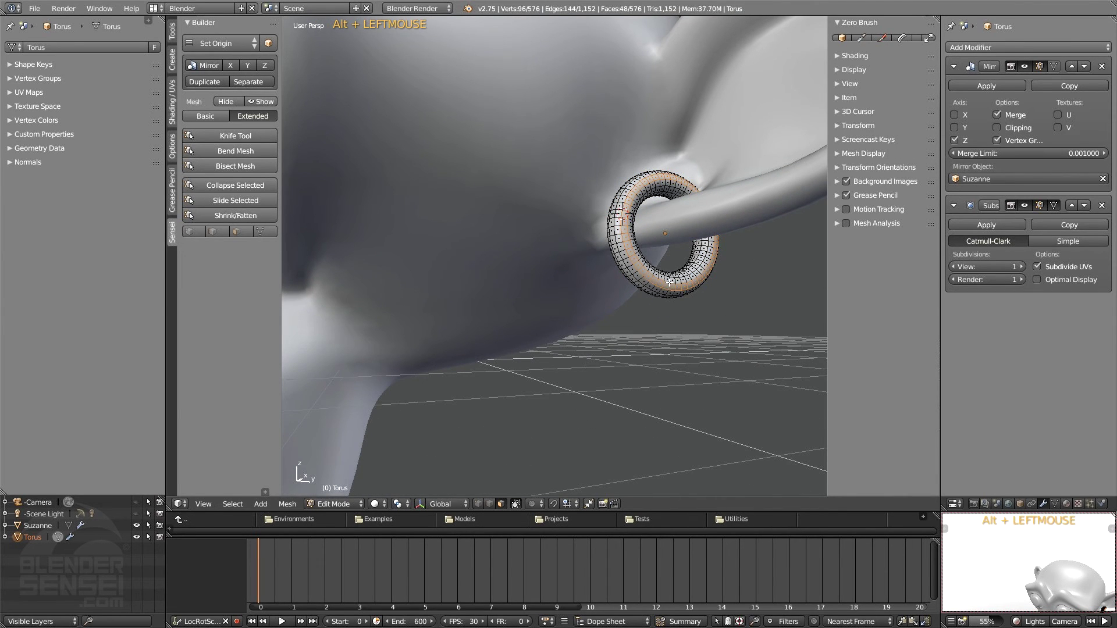
left_click(669, 282, "alt")
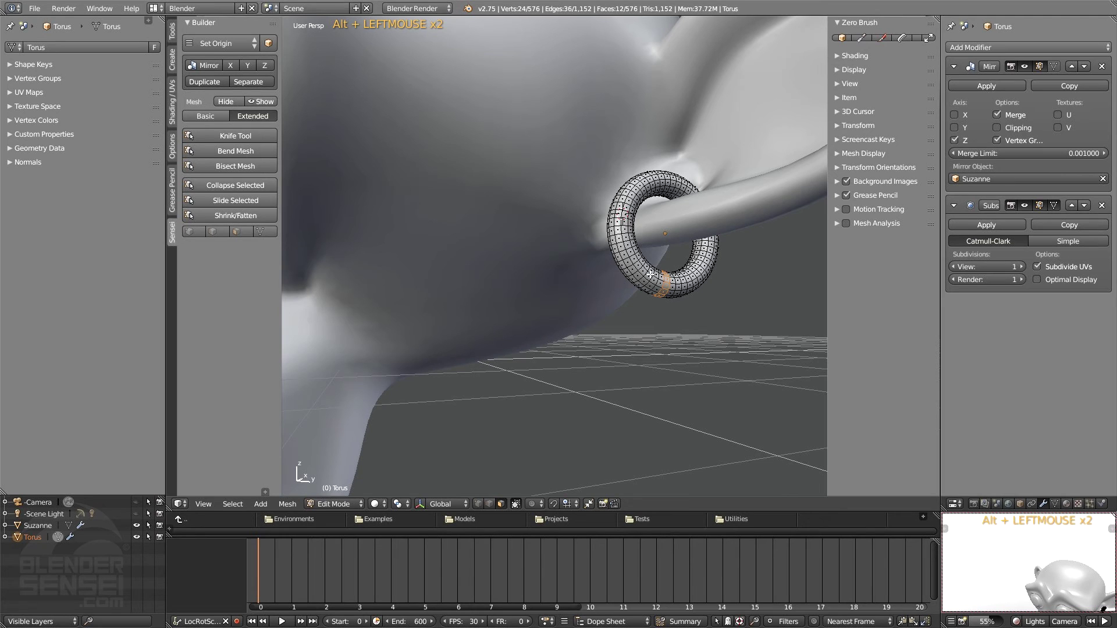
left_click(659, 281, "alt+shift")
key("s")
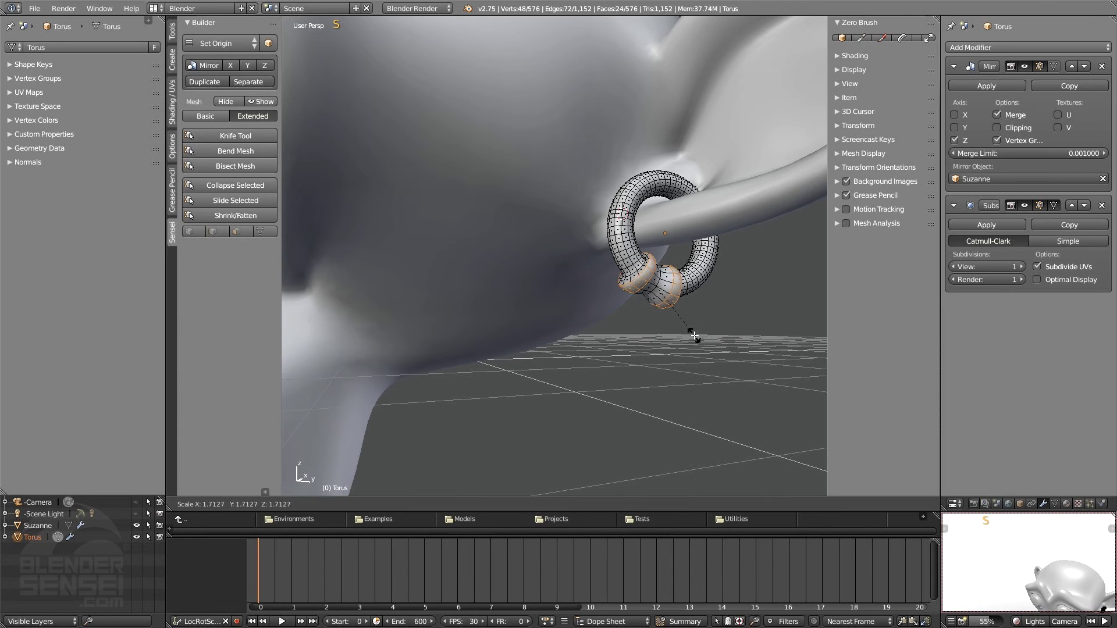
left_click(697, 343)
scroll(661, 337, "down", 5)
scroll(661, 337, "down", 2)
middle_click_drag(675, 334, 760, 321)
key("Tab")
- Inspect the earrings on both ears, apply the torus's Mirror modifier, and enter Edit Mode to check the mesh on both sides
mouse_move(651, 319)
middle_mouse_down()
mouse_move(578, 324)
mouse_move(693, 322)
mouse_move(675, 279)
mouse_move(644, 323)
mouse_move(637, 309)
middle_mouse_up()
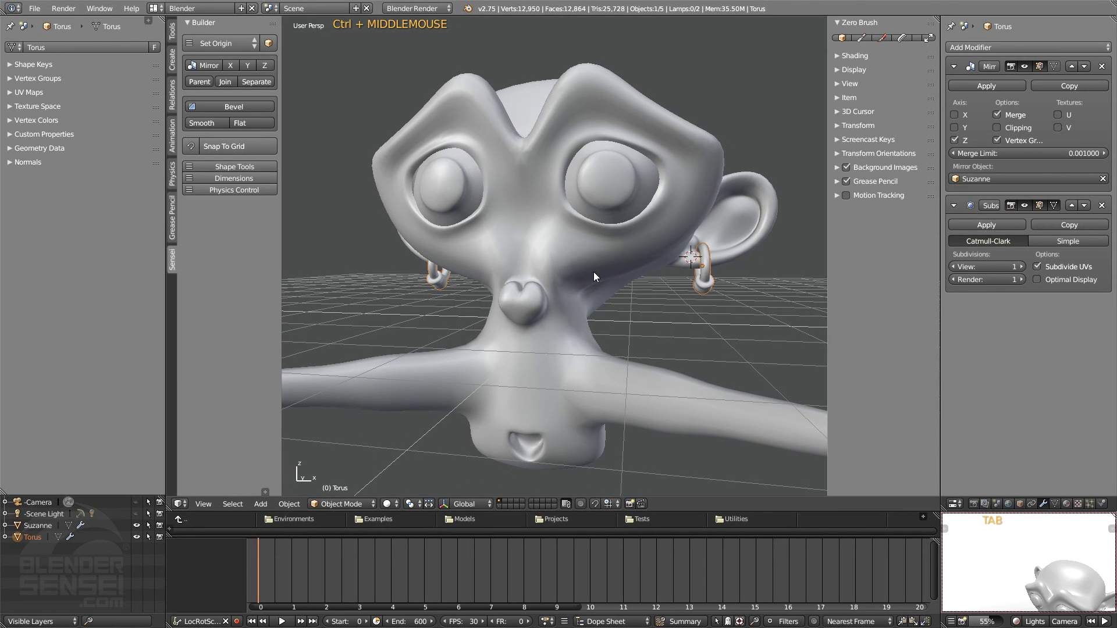
middle_click_drag(594, 271, 619, 288)
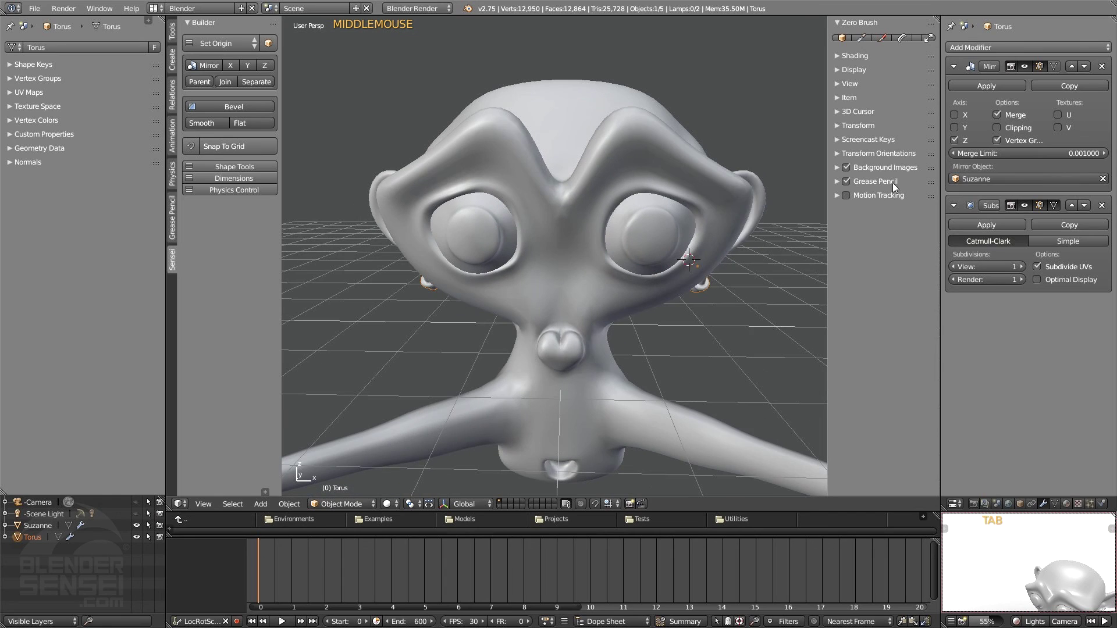
middle_click_drag(608, 326, 763, 271)
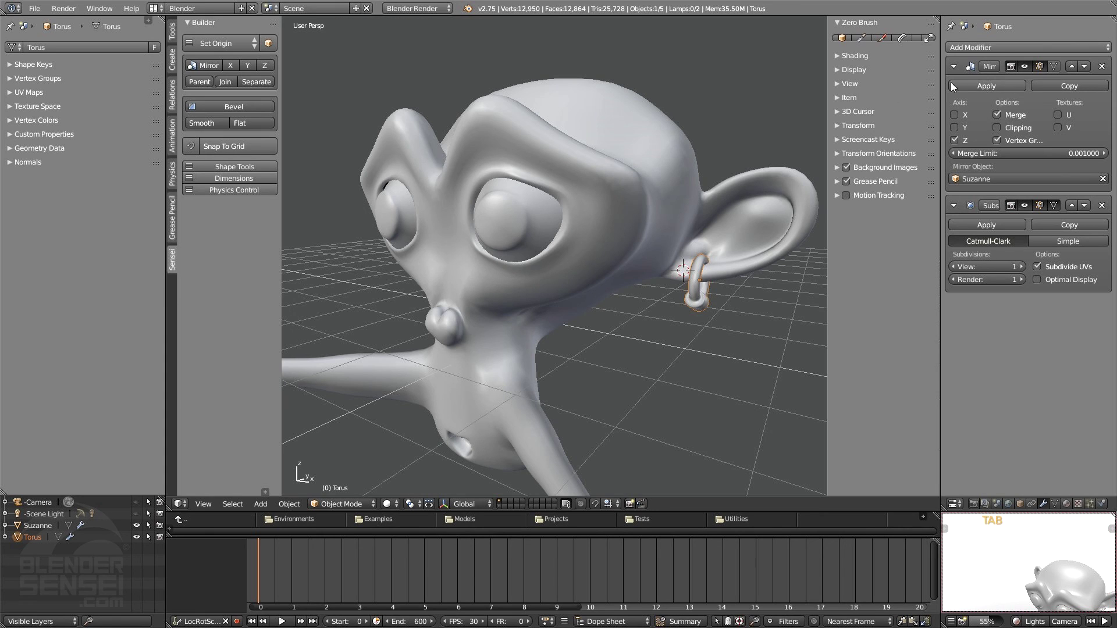
mouse_move(588, 305)
middle_mouse_down()
mouse_move(575, 310)
mouse_move(630, 311)
mouse_move(607, 307)
mouse_move(615, 294)
mouse_move(591, 310)
mouse_move(611, 303)
mouse_move(543, 310)
mouse_move(459, 275)
mouse_move(576, 301)
middle_mouse_up()
left_click(1006, 86)
key("Tab")
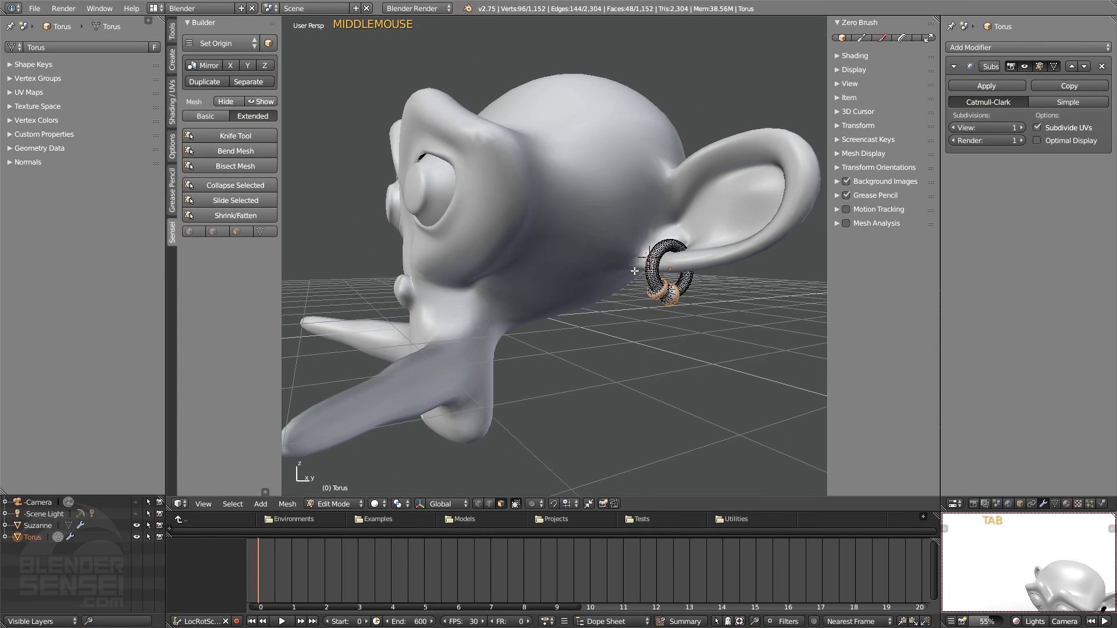
middle_click_drag(634, 271, 555, 315)
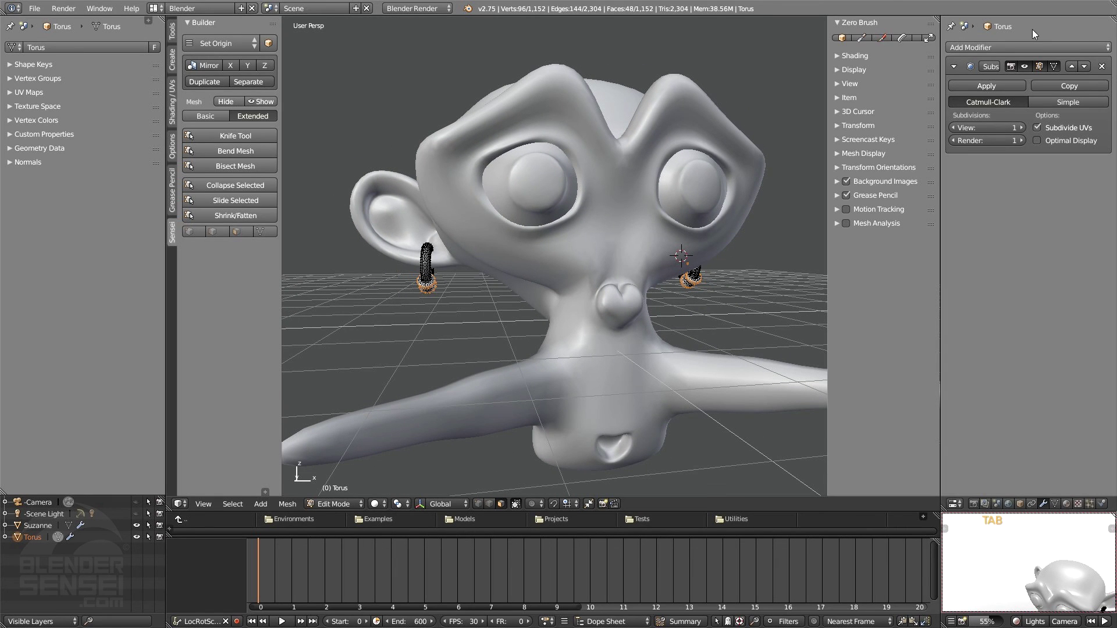